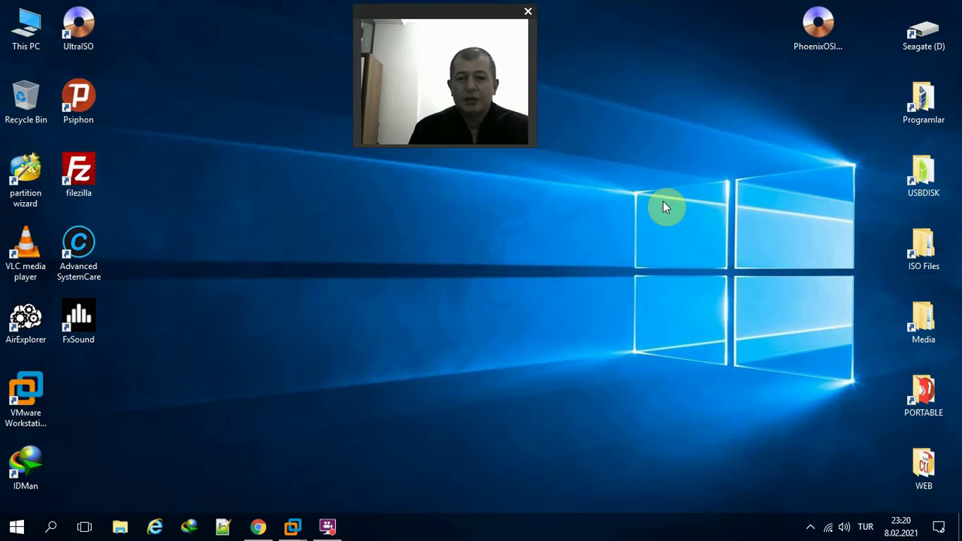
- Look over the Phoenix OS download page in the browser, then minimize it to the desktop
{"action": "left_click", "coordinate": [810, 34]}
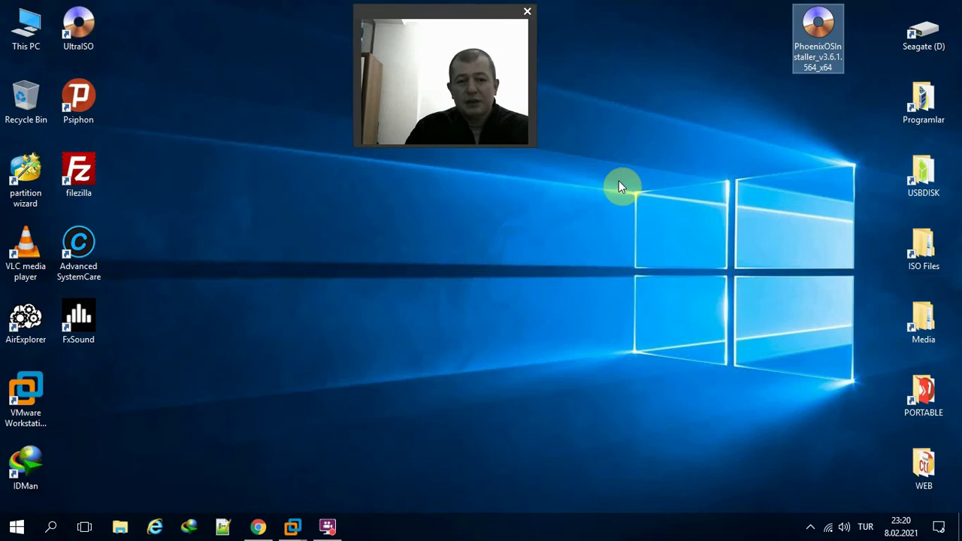
{"action": "left_click", "coordinate": [23, 410]}
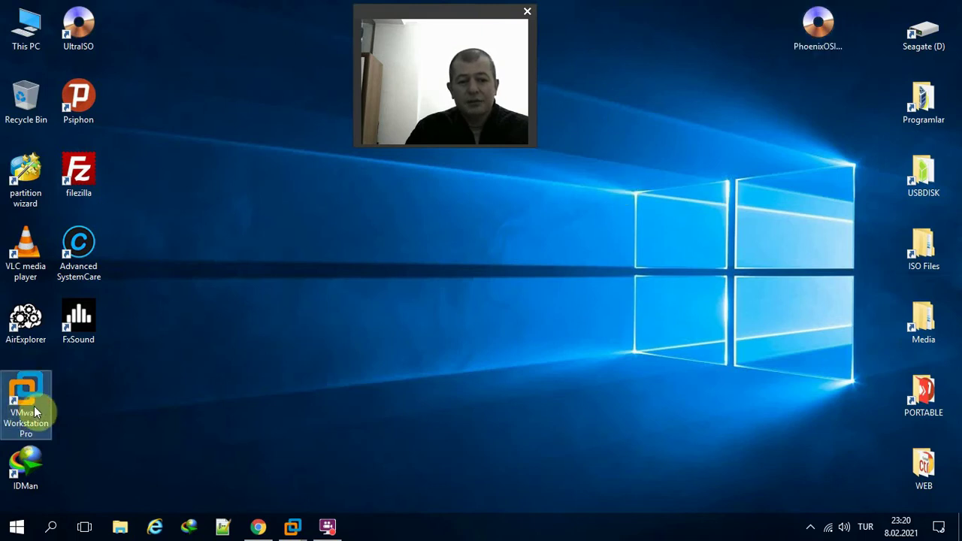
{"action": "left_click", "coordinate": [257, 530]}
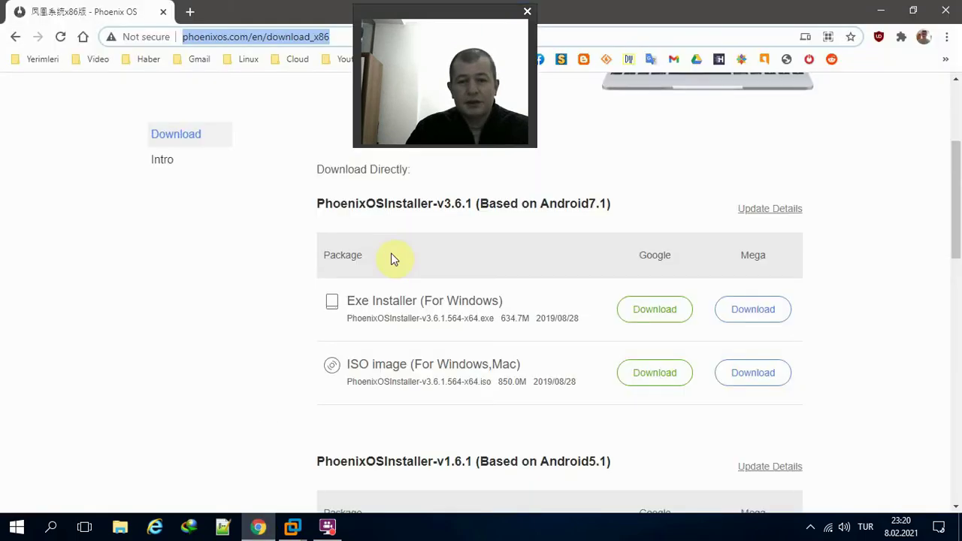
{"action": "left_click_drag", "start_coordinate": [852, 113], "coordinate": [857, 108]}
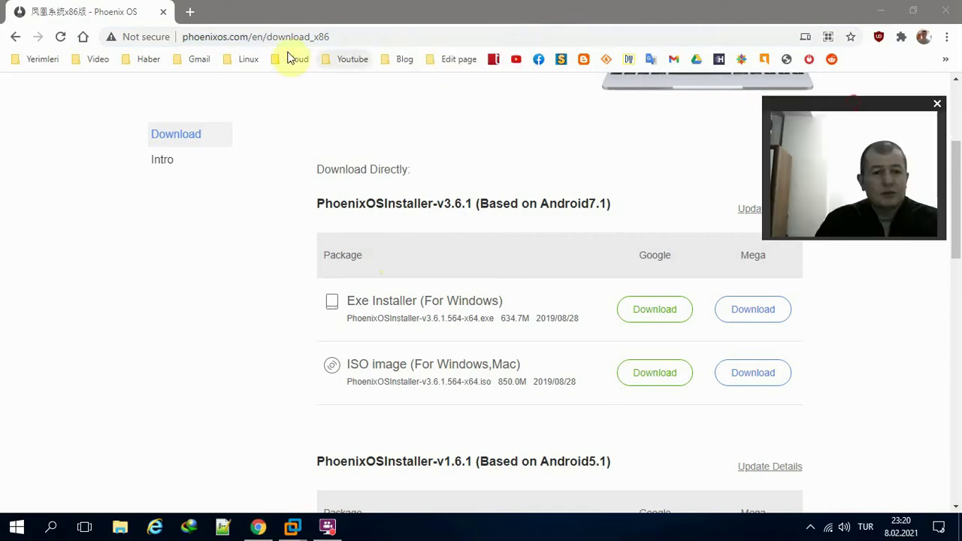
{"action": "left_click", "coordinate": [254, 41]}
{"action": "left_click", "coordinate": [352, 38]}
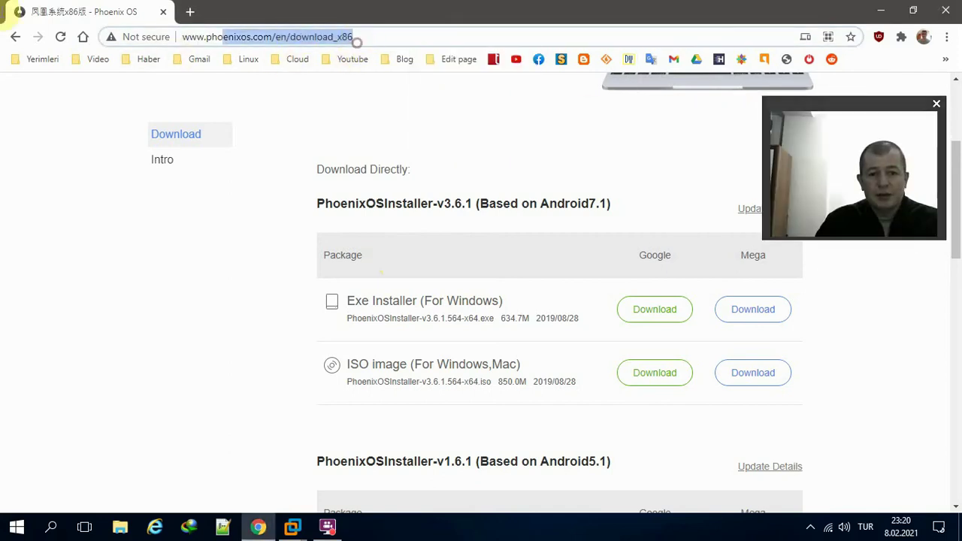
{"action": "scroll", "coordinate": [237, 319], "scroll_direction": "down", "scroll_amount": 1}
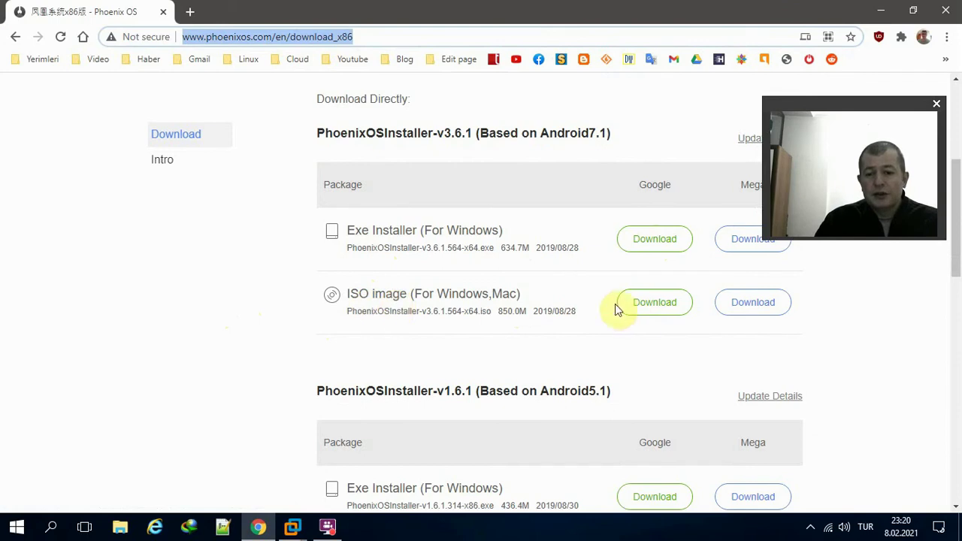
{"action": "double_click", "coordinate": [690, 8]}
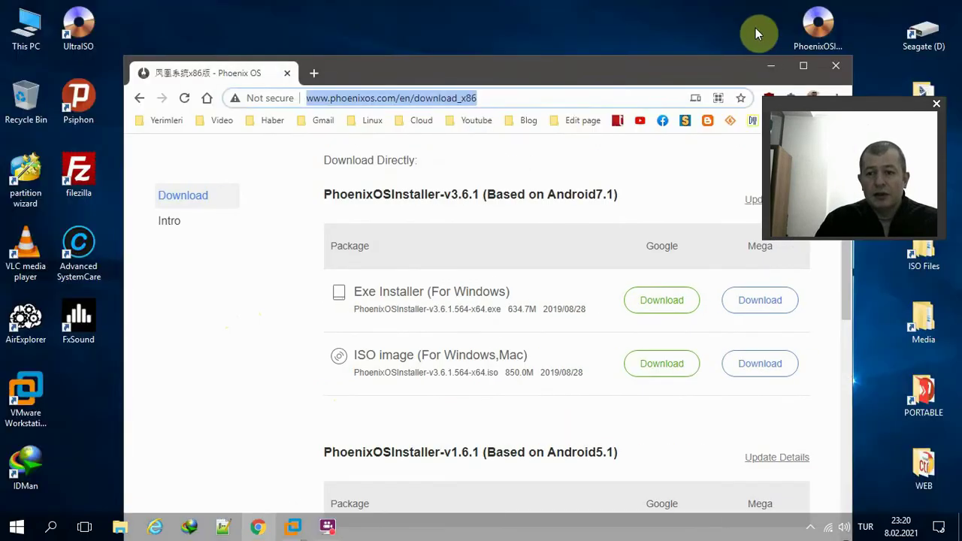
{"action": "left_click_drag", "start_coordinate": [670, 73], "coordinate": [554, 23]}
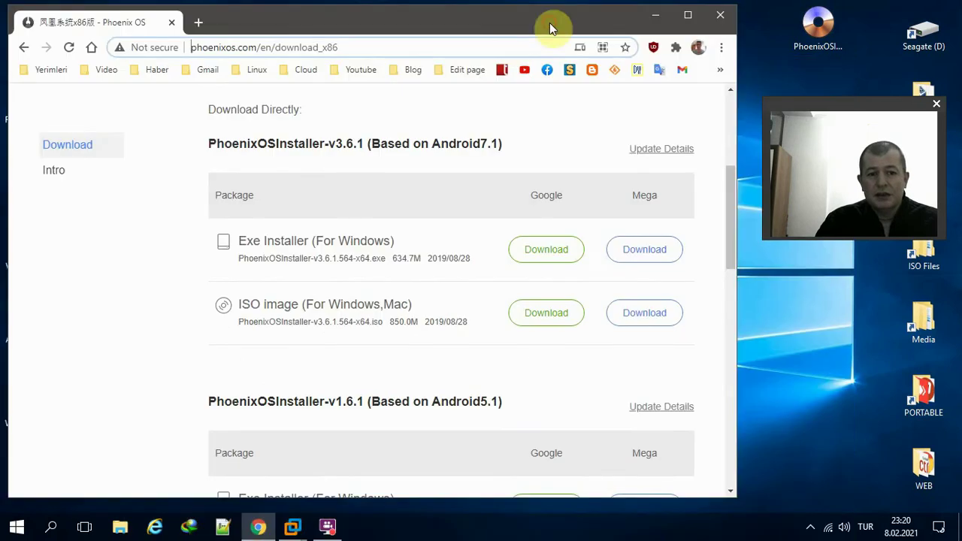
{"action": "left_click", "coordinate": [444, 48]}
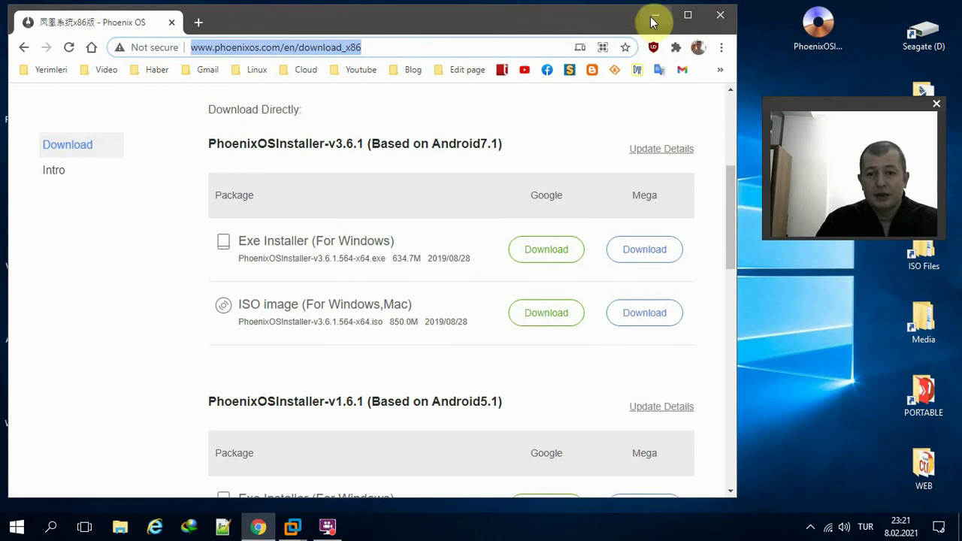
{"action": "left_click", "coordinate": [652, 16]}
- Start a Typical new virtual machine, installing the OS later, with Linux as the guest
{"action": "mouse_move", "coordinate": [292, 527]}
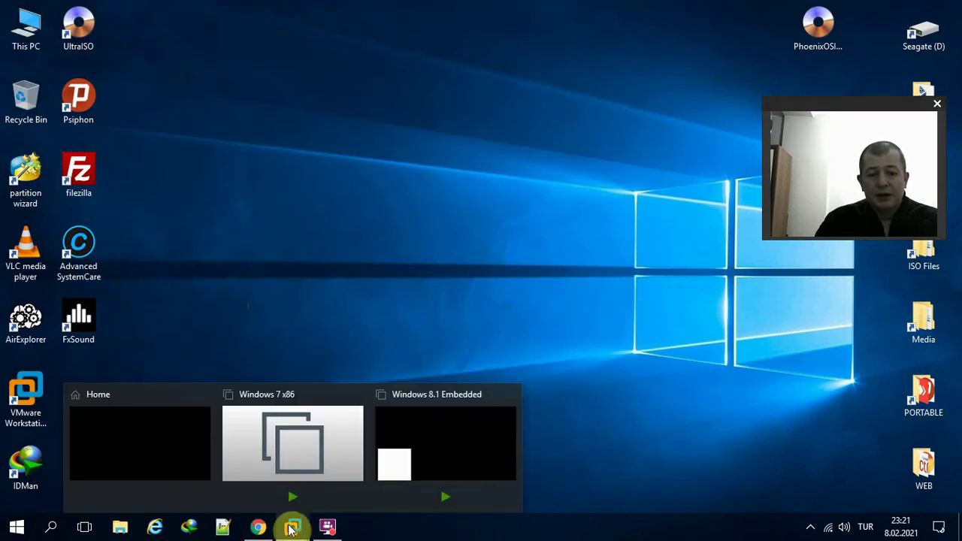
{"action": "left_click", "coordinate": [161, 462]}
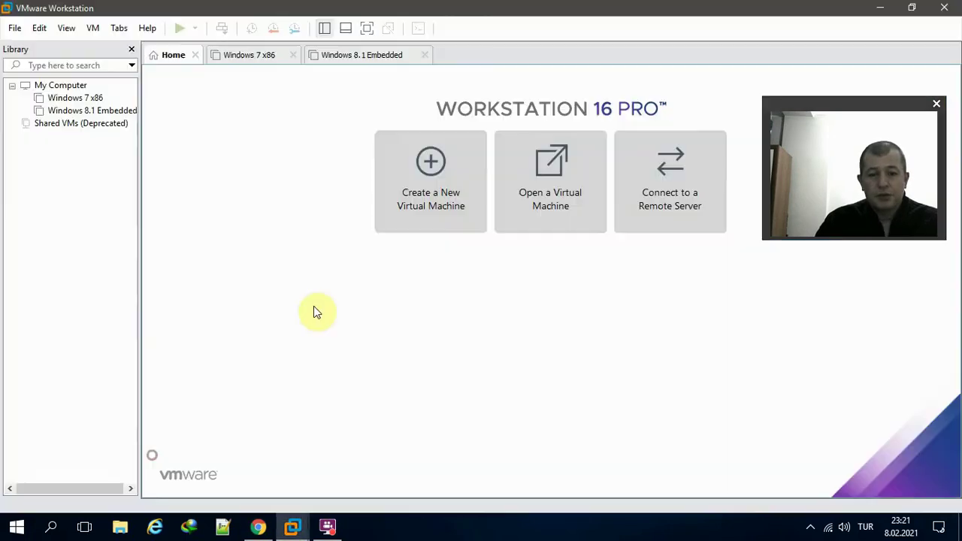
{"action": "left_click", "coordinate": [424, 196]}
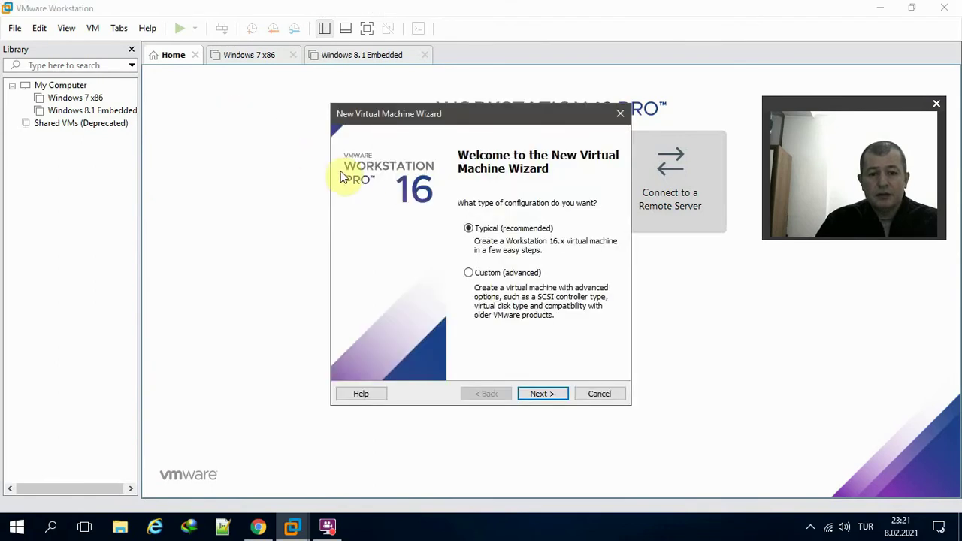
{"action": "left_click_drag", "start_coordinate": [432, 115], "coordinate": [357, 94]}
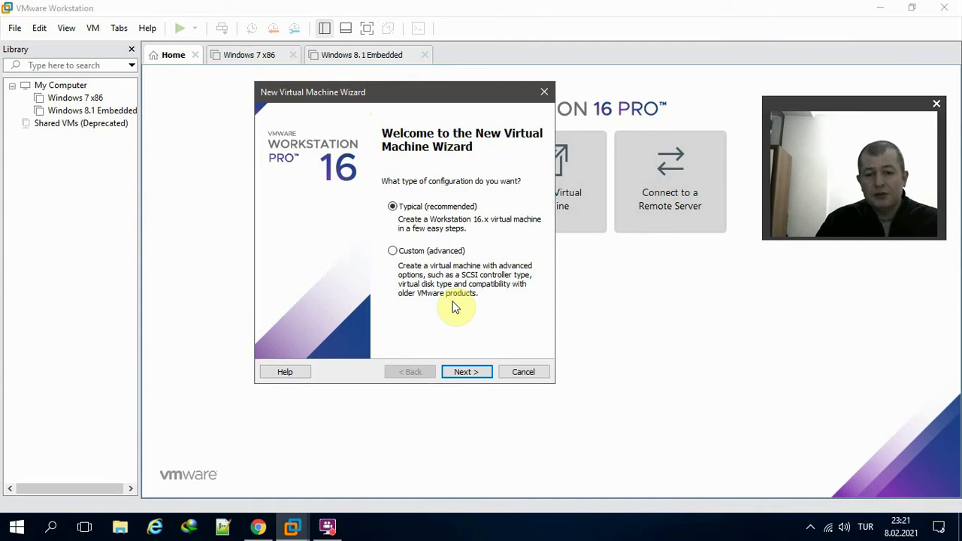
{"action": "left_click", "coordinate": [471, 371]}
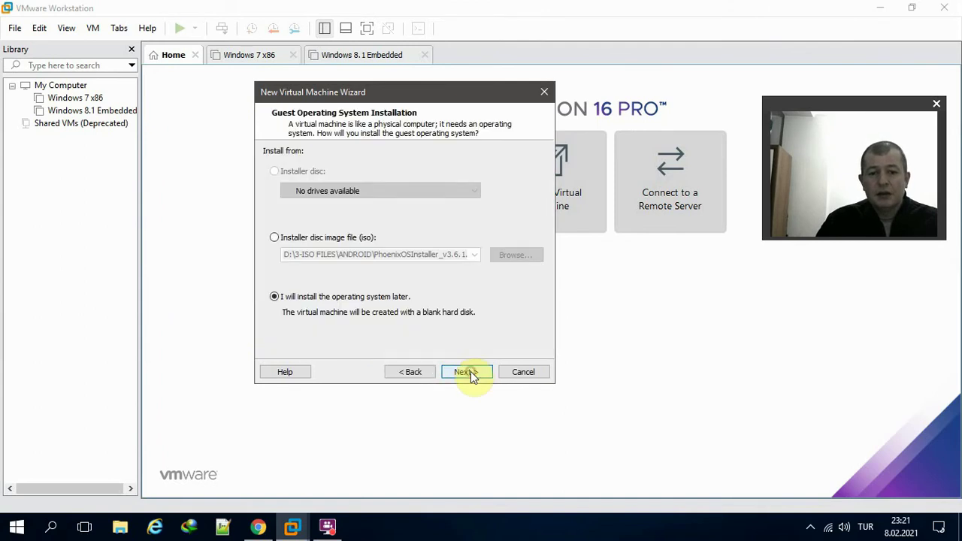
{"action": "left_click", "coordinate": [471, 372]}
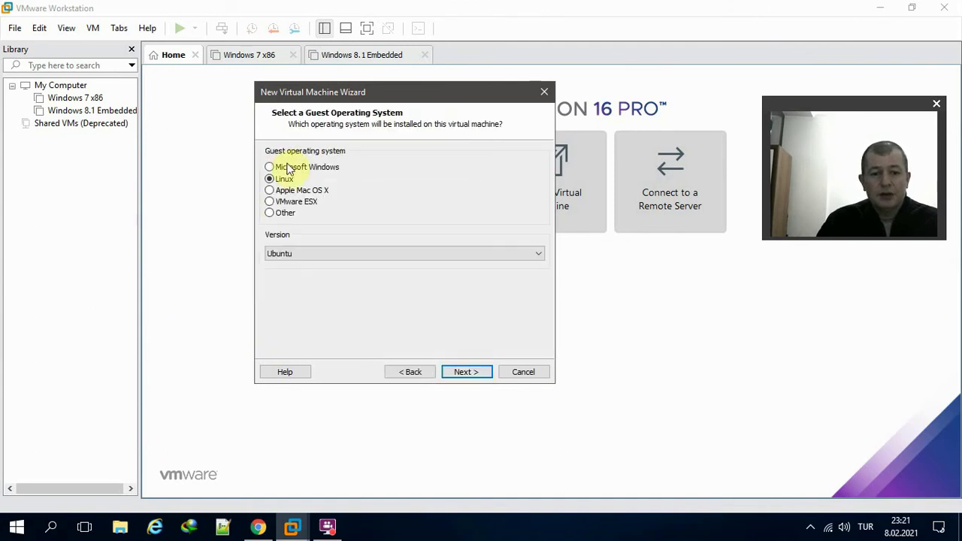
{"action": "left_click", "coordinate": [285, 179]}
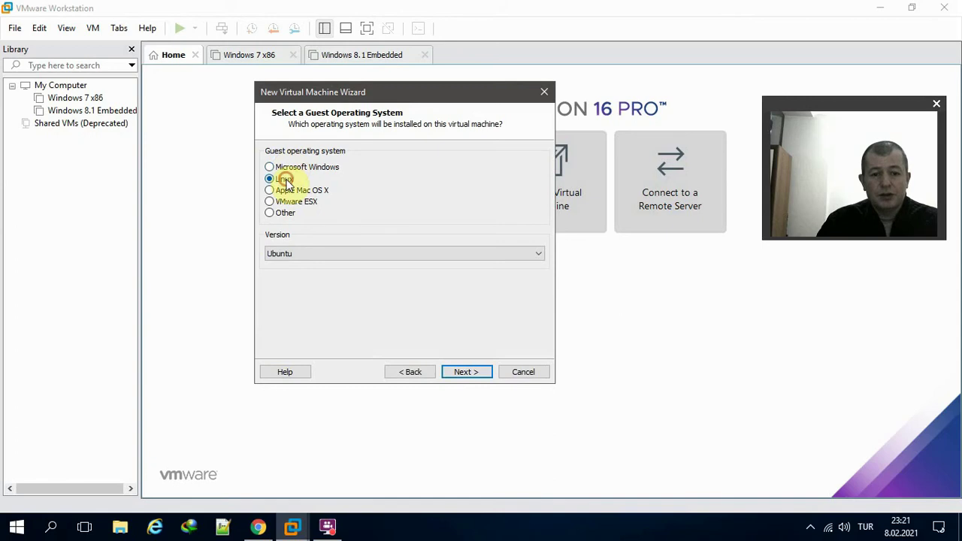
{"action": "left_click", "coordinate": [480, 372]}
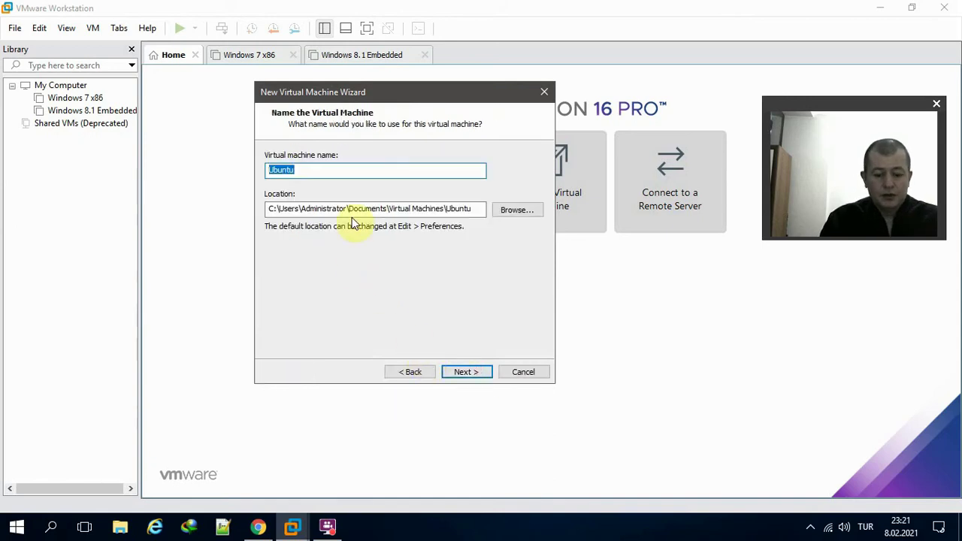
- Name the VM 'PhoenixOS kurulum' and keep the 20 GB disk to reach the summary
{"action": "type", "text": "Phoen"}
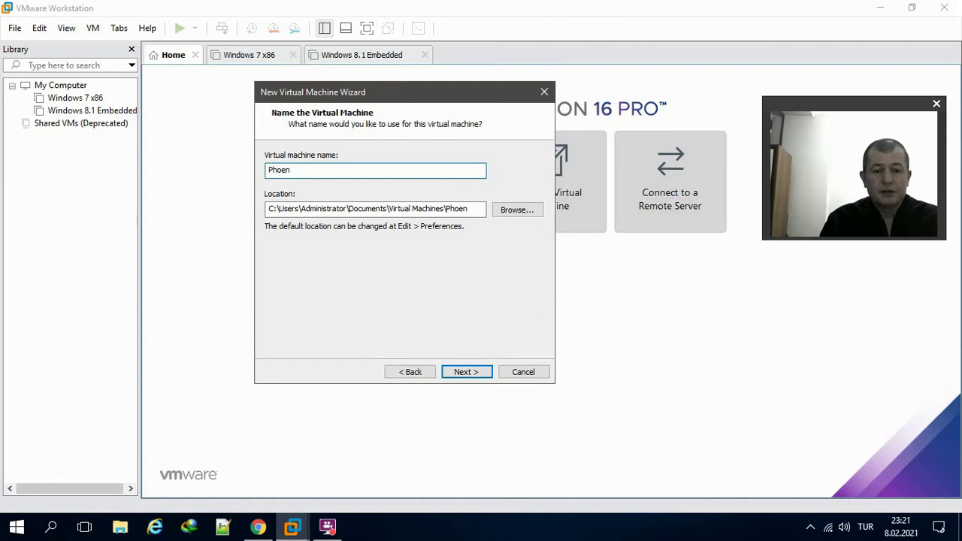
{"action": "type", "text": "ix"}
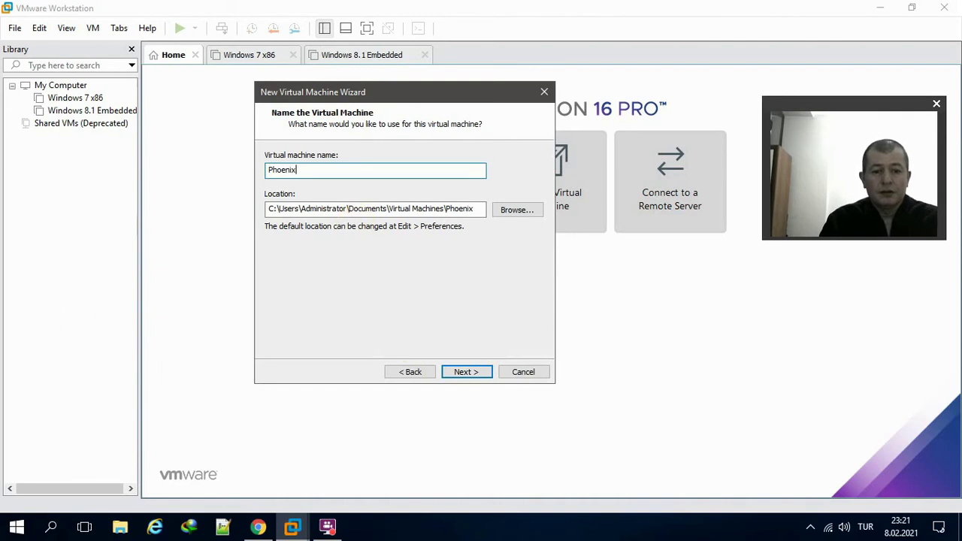
{"action": "type", "text": "OS kuru"}
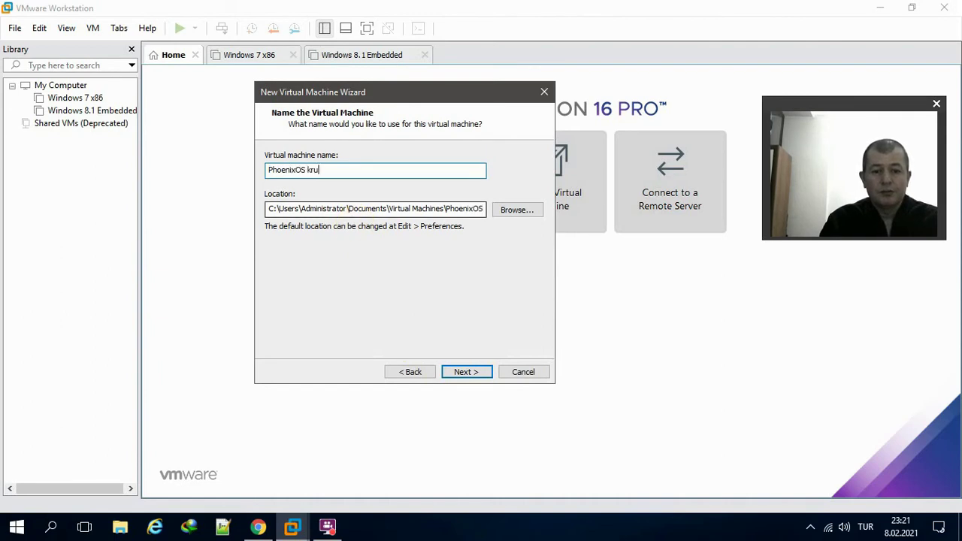
{"action": "type", "text": "lum"}
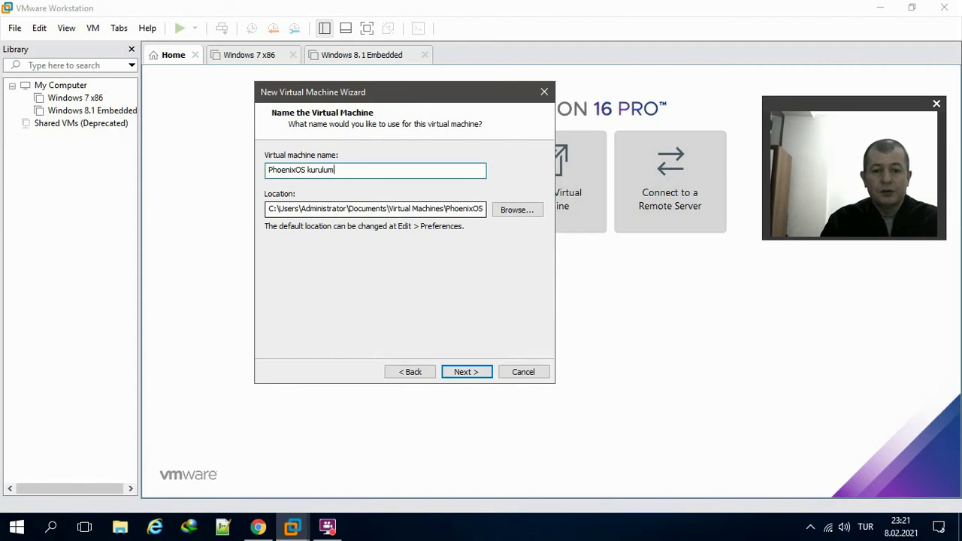
{"action": "left_click", "coordinate": [462, 374]}
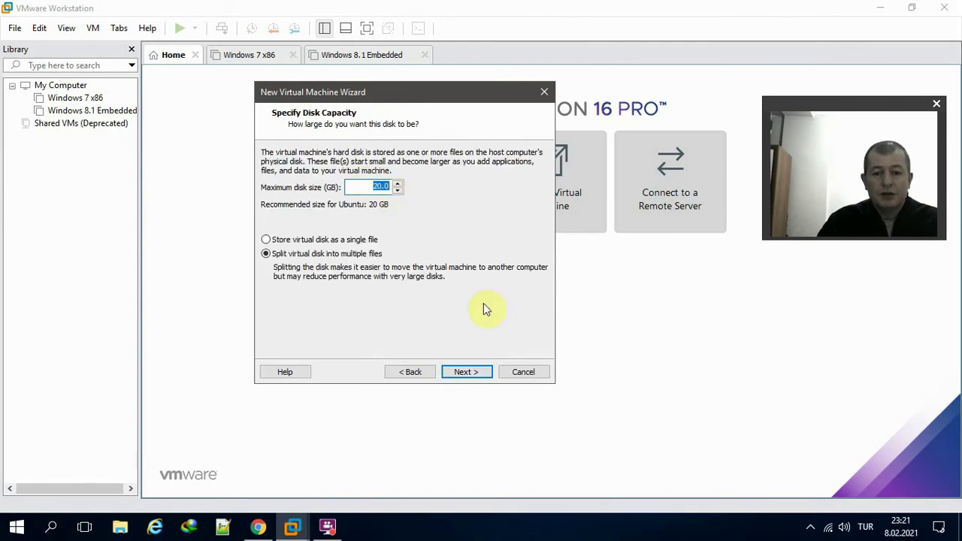
{"action": "left_click", "coordinate": [475, 368]}
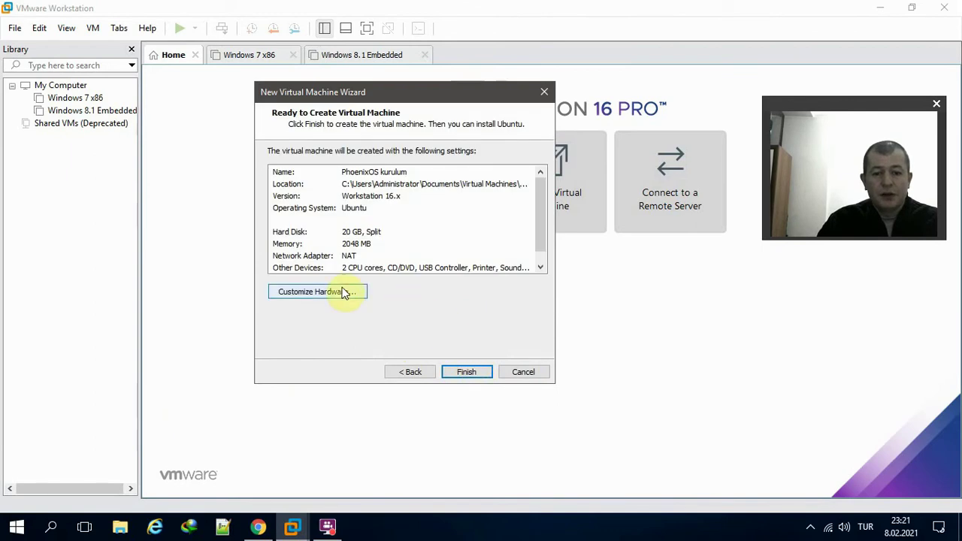
- Remove the Printer and raise the new VM's memory from 2048 to 3000 MB
{"action": "left_click", "coordinate": [352, 293]}
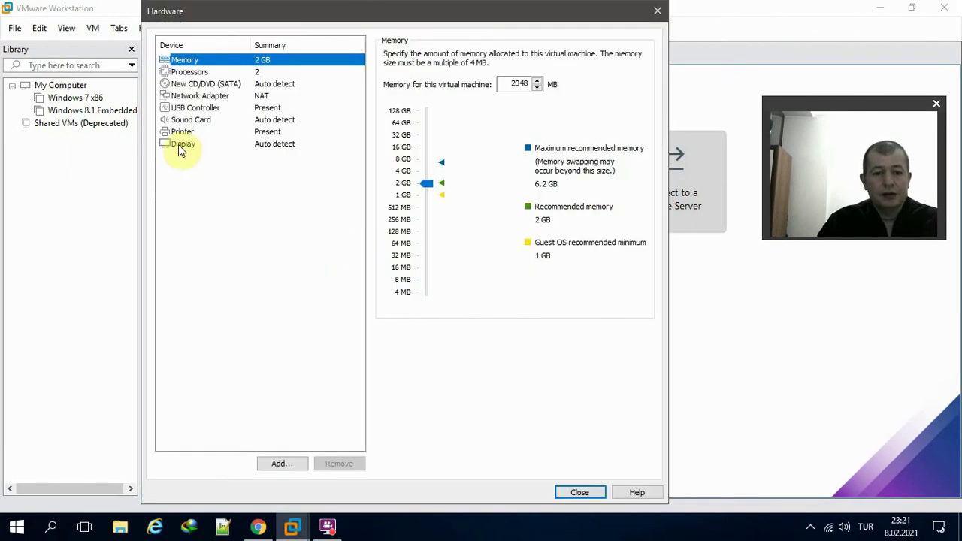
{"action": "left_click", "coordinate": [184, 133]}
{"action": "left_click", "coordinate": [335, 462]}
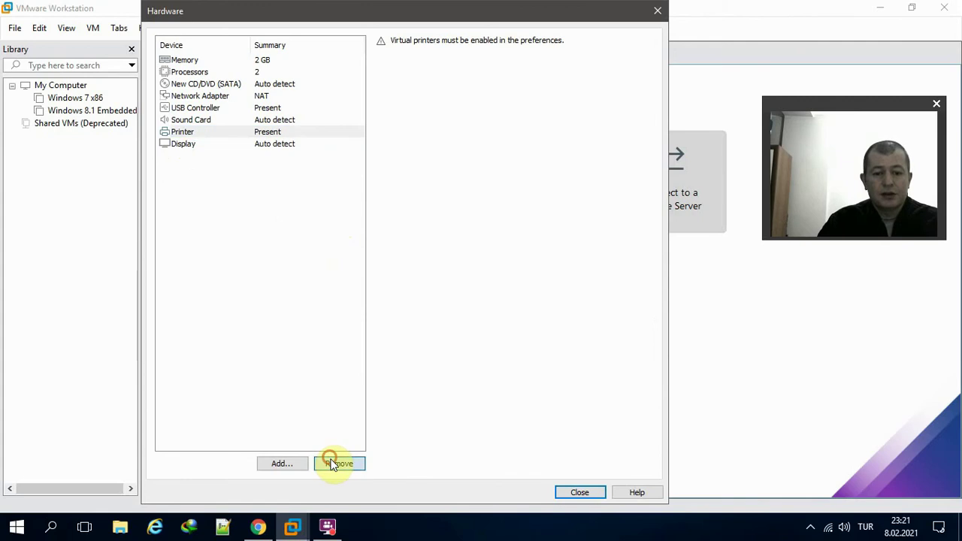
{"action": "left_click", "coordinate": [269, 60]}
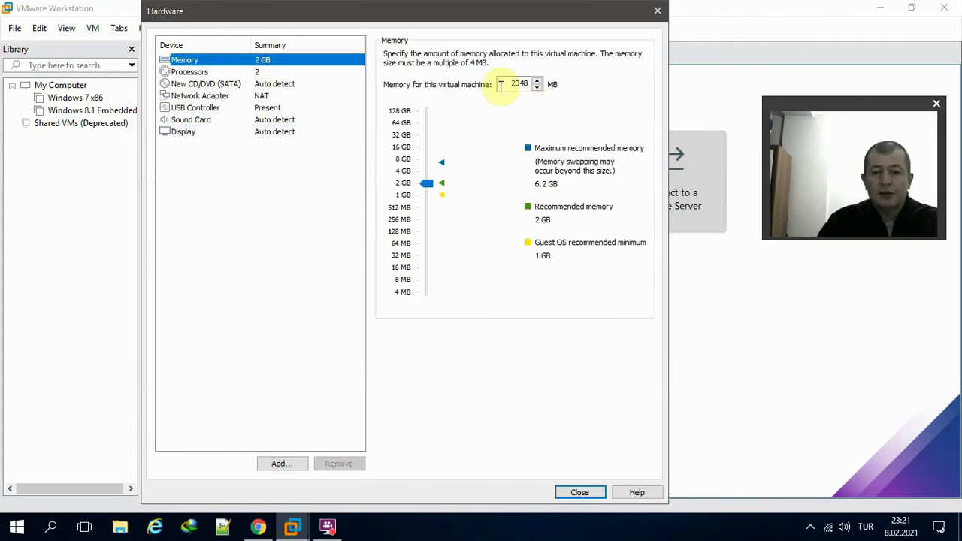
{"action": "double_click", "coordinate": [500, 85]}
{"action": "type", "text": "3000"}
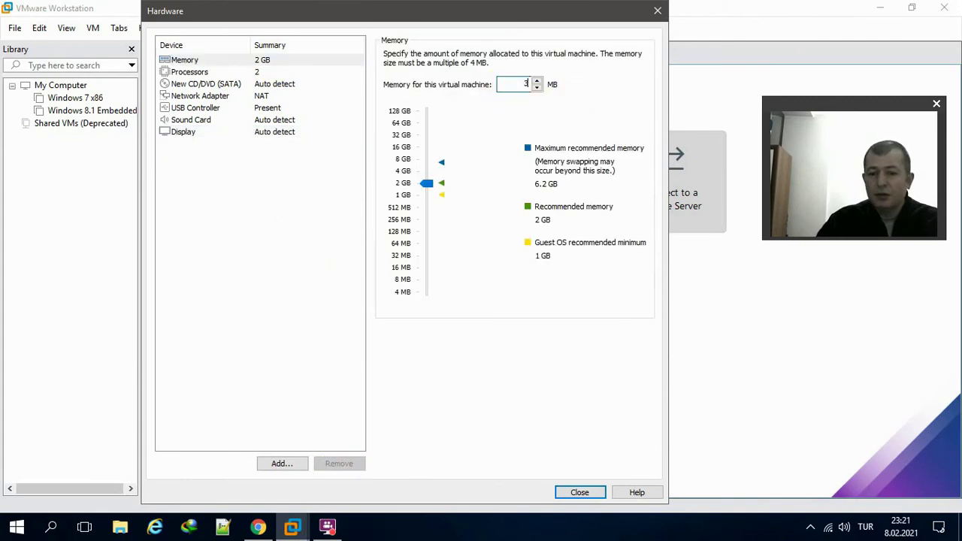
{"action": "left_click", "coordinate": [275, 72]}
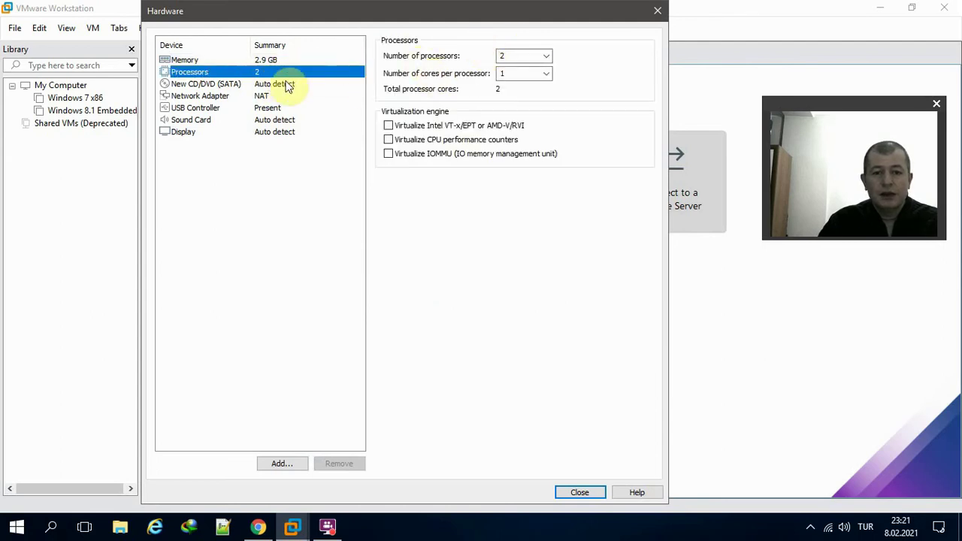
- Point the CD/DVD drive at the Desktop's PhoenixOSInstaller ISO and close the hardware settings
{"action": "left_click", "coordinate": [225, 84]}
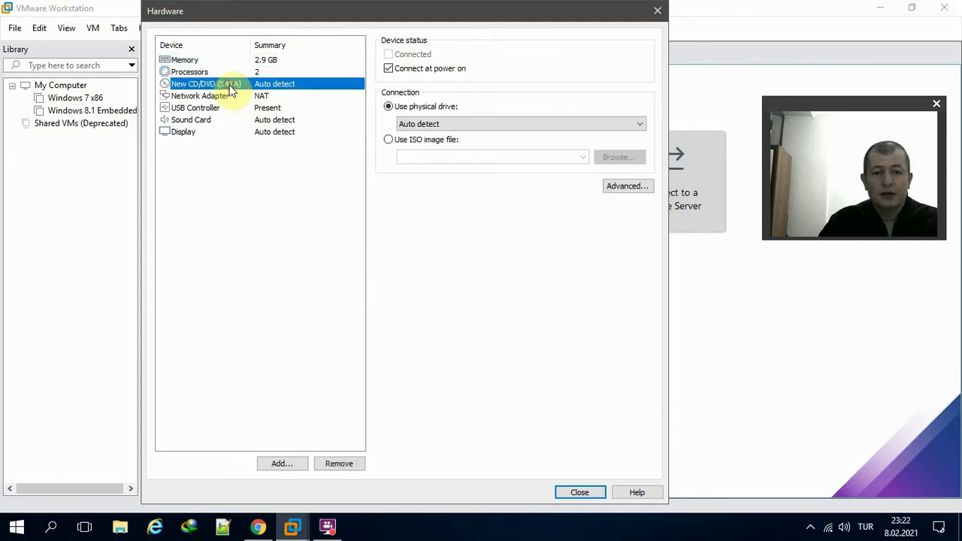
{"action": "left_click", "coordinate": [451, 140]}
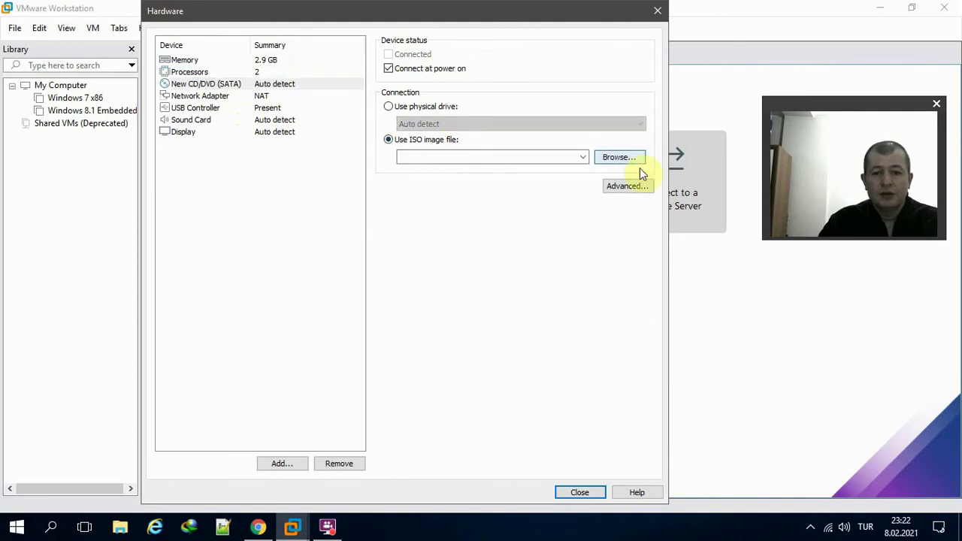
{"action": "left_click", "coordinate": [638, 158]}
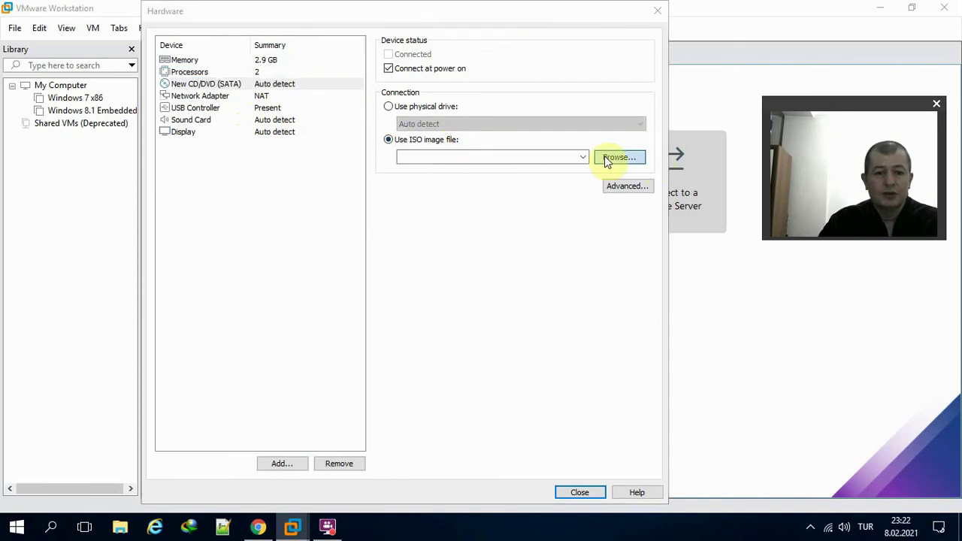
{"action": "left_click", "coordinate": [200, 129]}
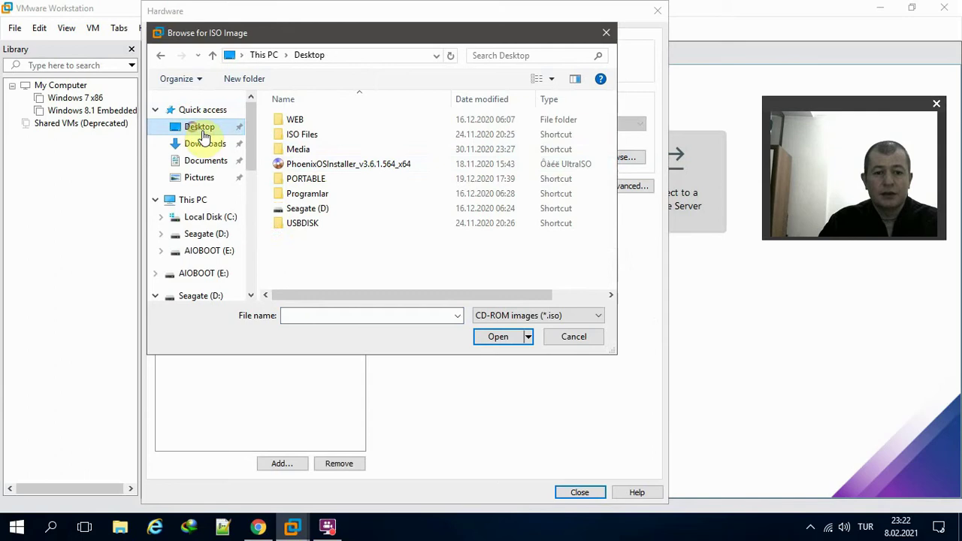
{"action": "left_click", "coordinate": [338, 165]}
{"action": "left_click", "coordinate": [492, 342]}
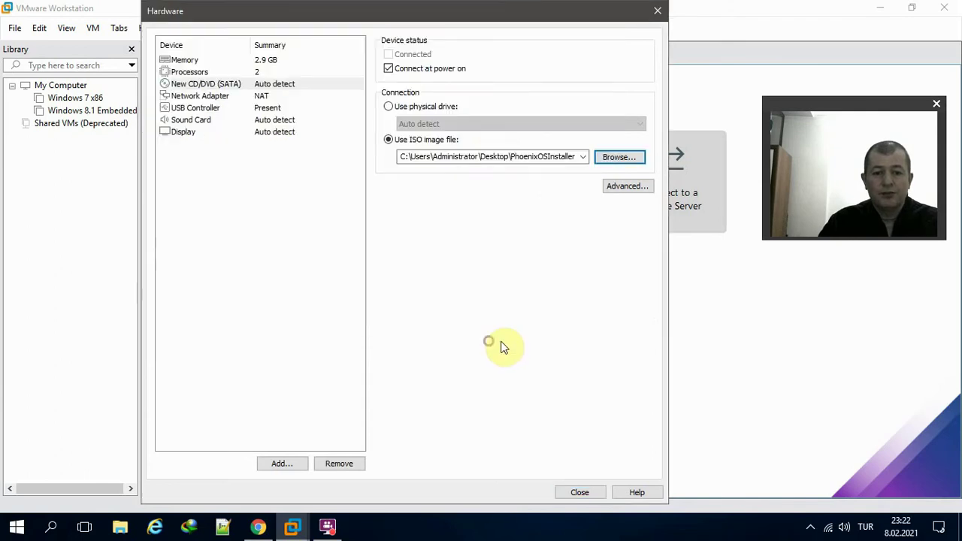
{"action": "left_click", "coordinate": [572, 494]}
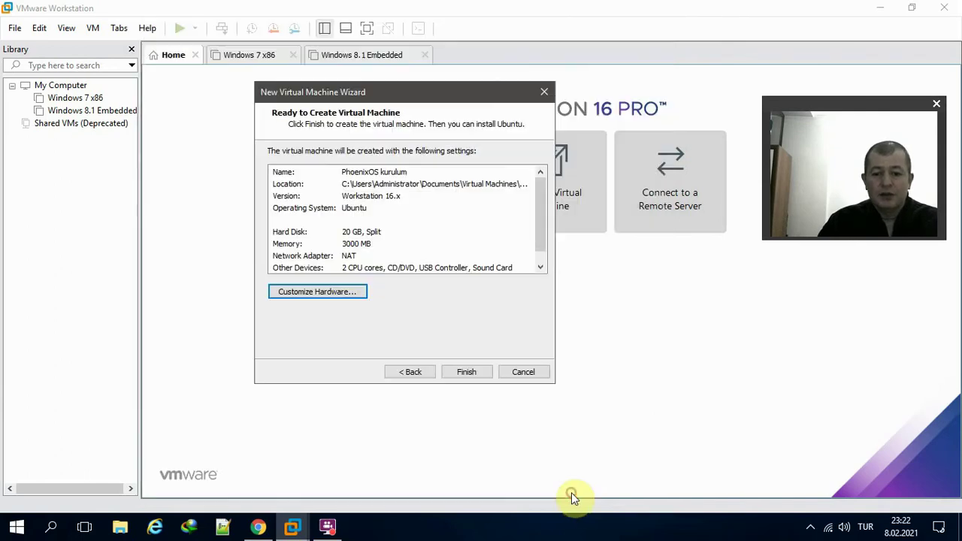
- Finish creating the VM, power it on, and dismiss the update prompt and Ubuntu reminder
{"action": "left_click", "coordinate": [472, 372]}
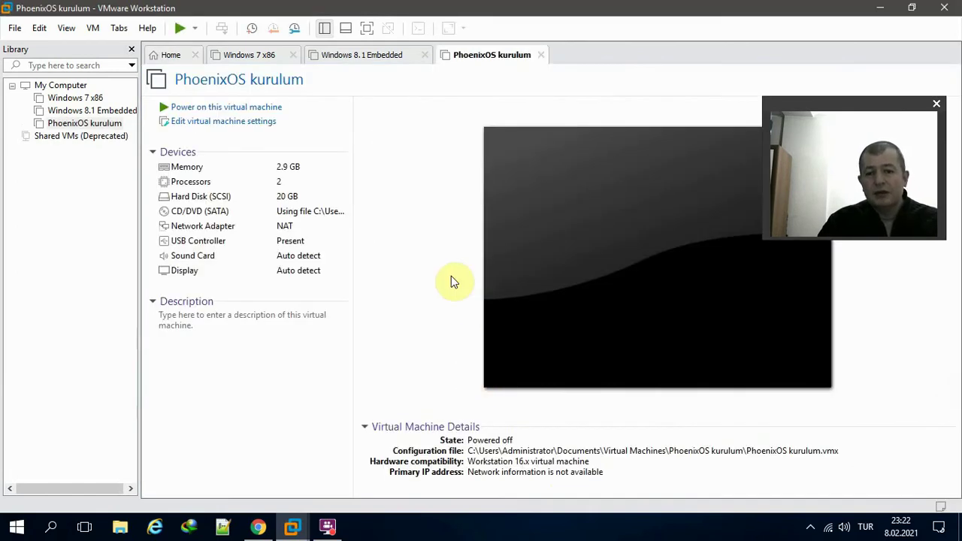
{"action": "left_click", "coordinate": [240, 107]}
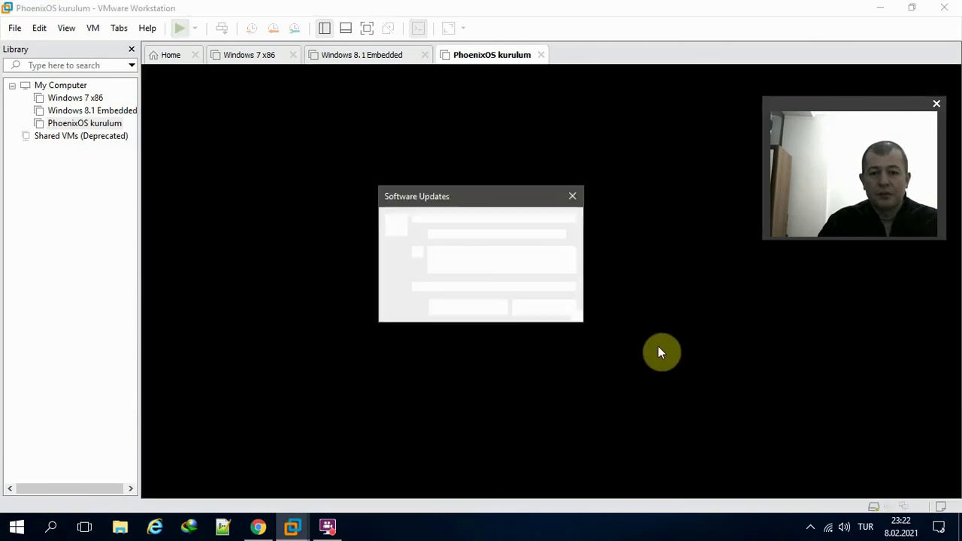
{"action": "left_click", "coordinate": [557, 309]}
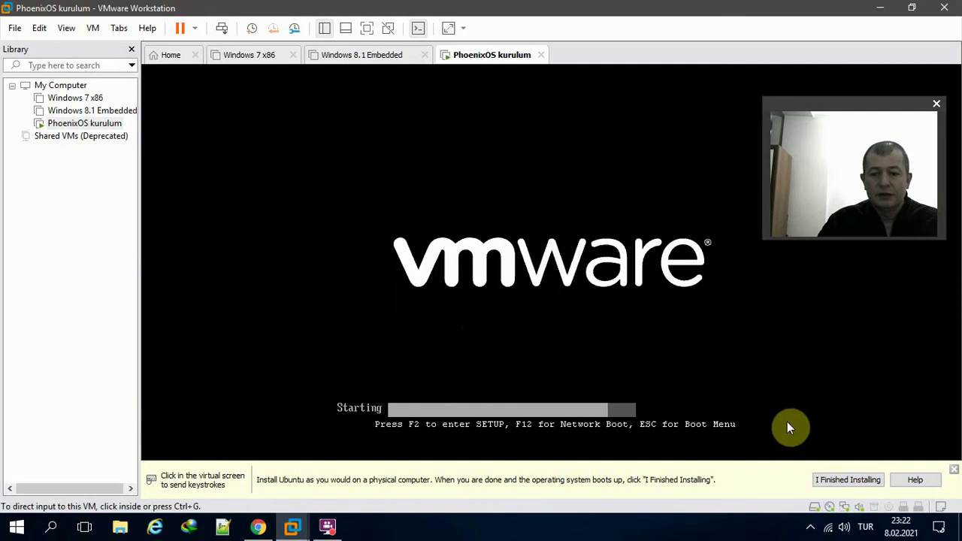
{"action": "left_click", "coordinate": [827, 479]}
- Stop the boot countdown and highlight the Installation entry in the Phoenix OS boot menu
{"action": "left_click", "coordinate": [697, 348]}
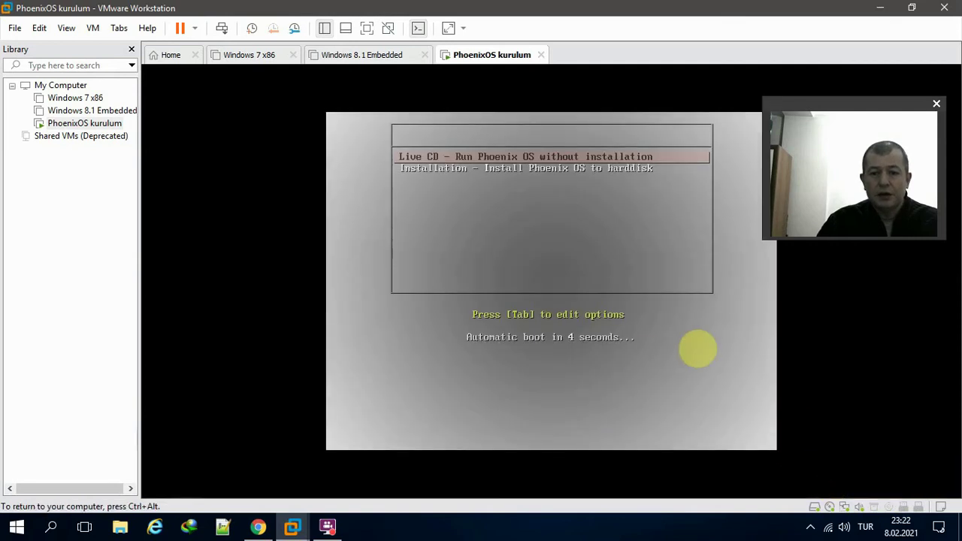
{"action": "key", "text": "Down"}
{"action": "key", "text": "Up"}
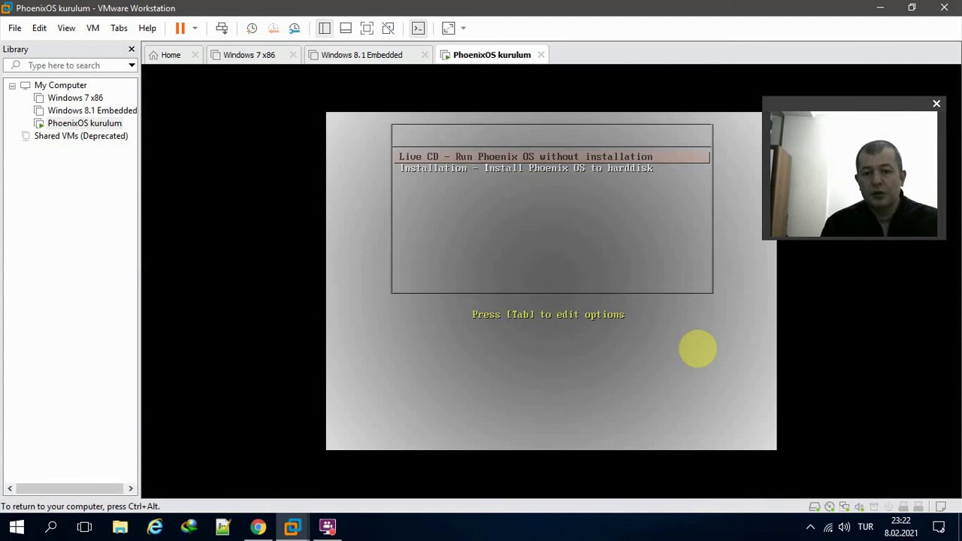
{"action": "key", "text": "Down"}
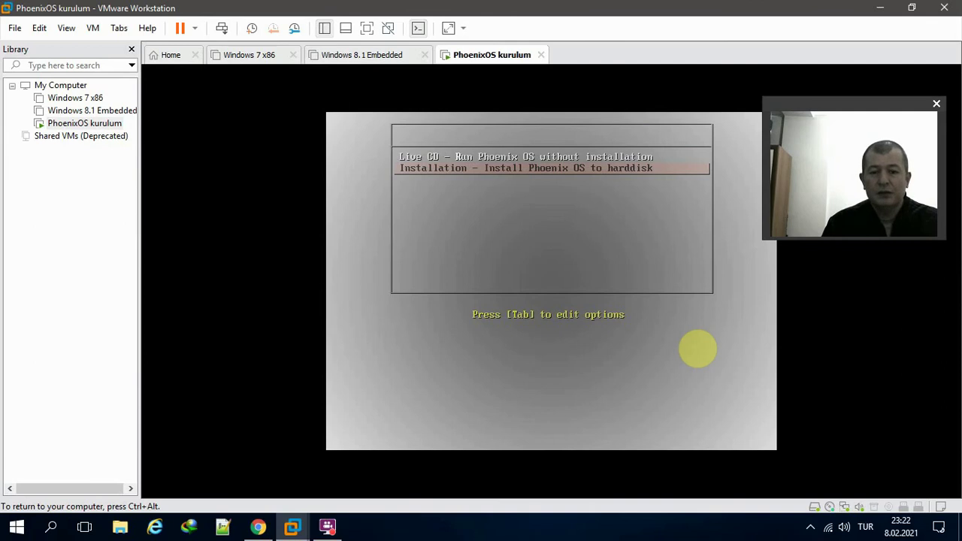
- Boot the installer, open Create/Modify partitions for the virtual disk, and answer No to GPT
{"action": "key", "text": "Return"}
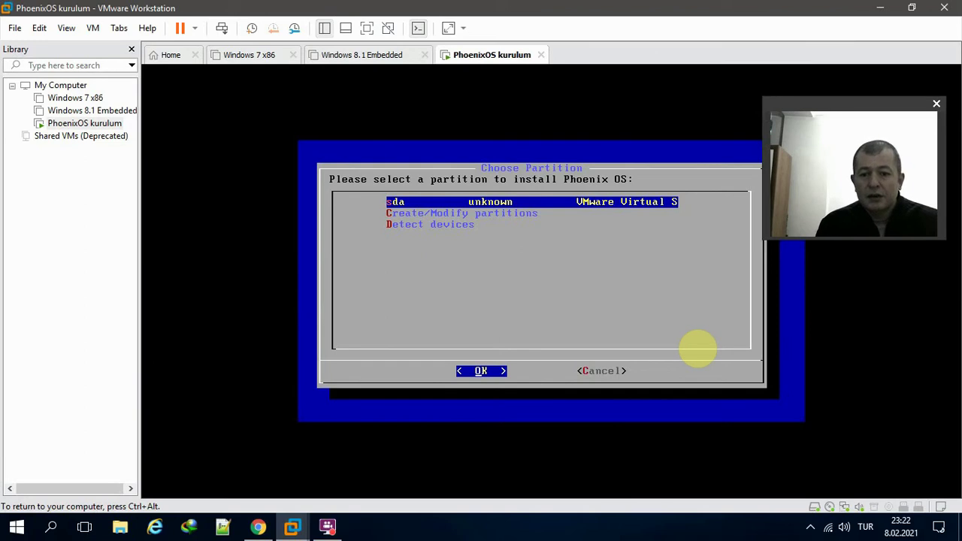
{"action": "key", "text": "Down"}
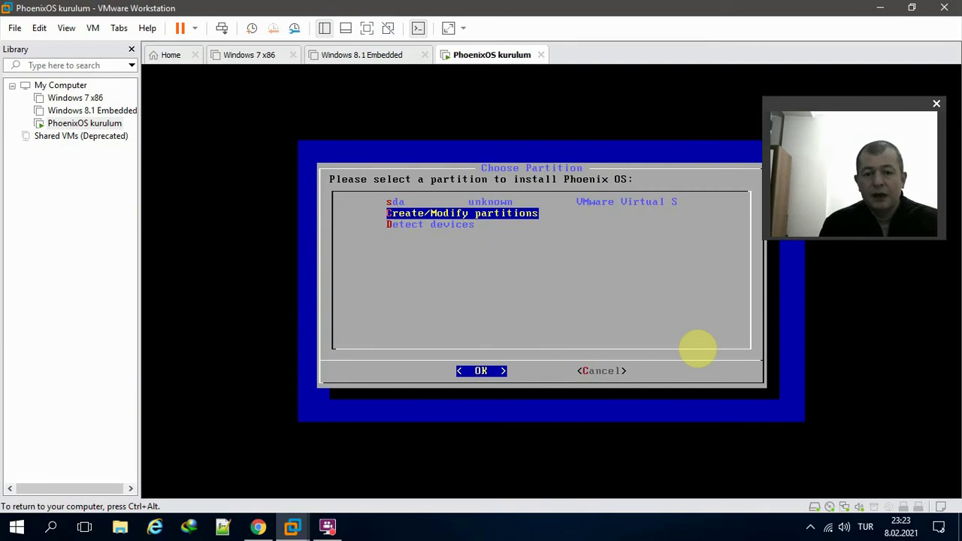
{"action": "key", "text": "Return"}
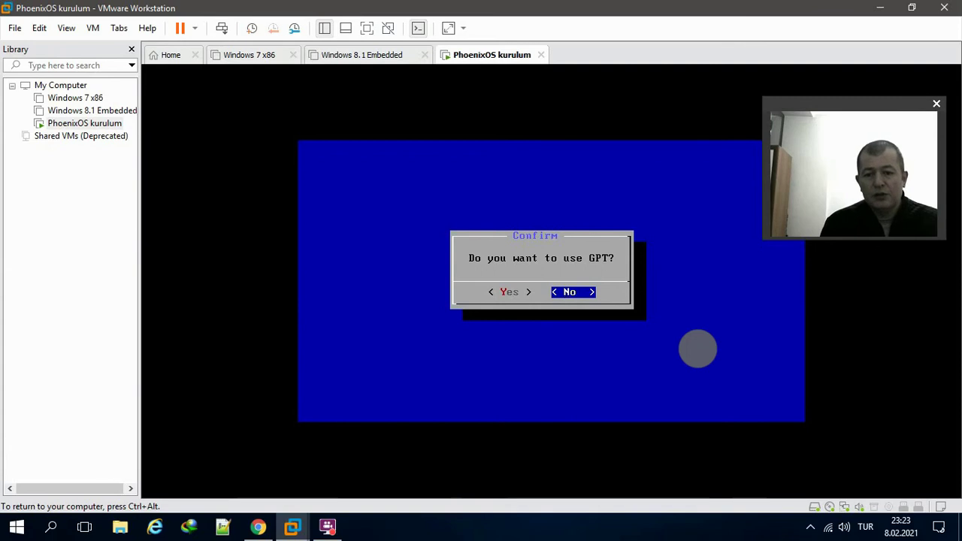
{"action": "key", "text": "Return"}
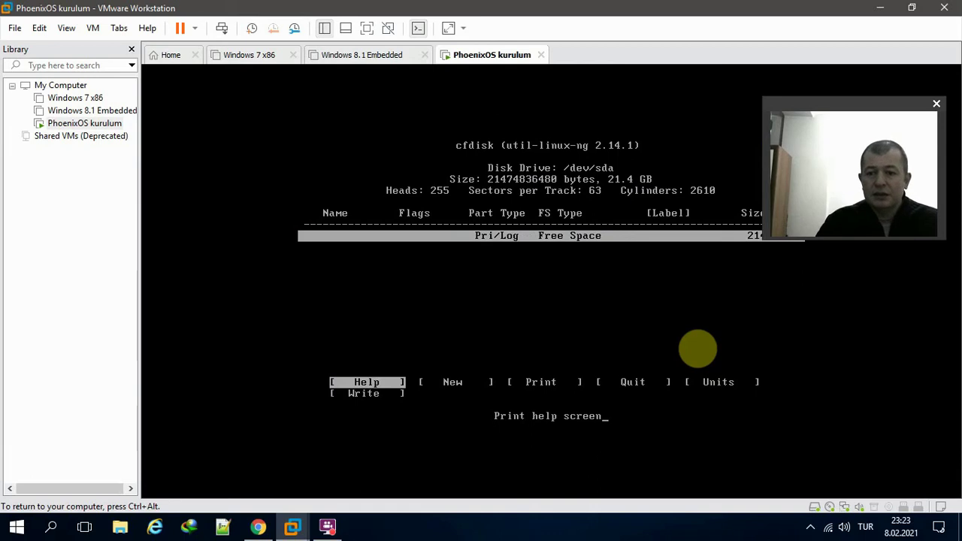
- Create a full-size 21467.98 MB primary partition sda1 in cfdisk and make it bootable
{"action": "key", "text": "ctrl+alt"}
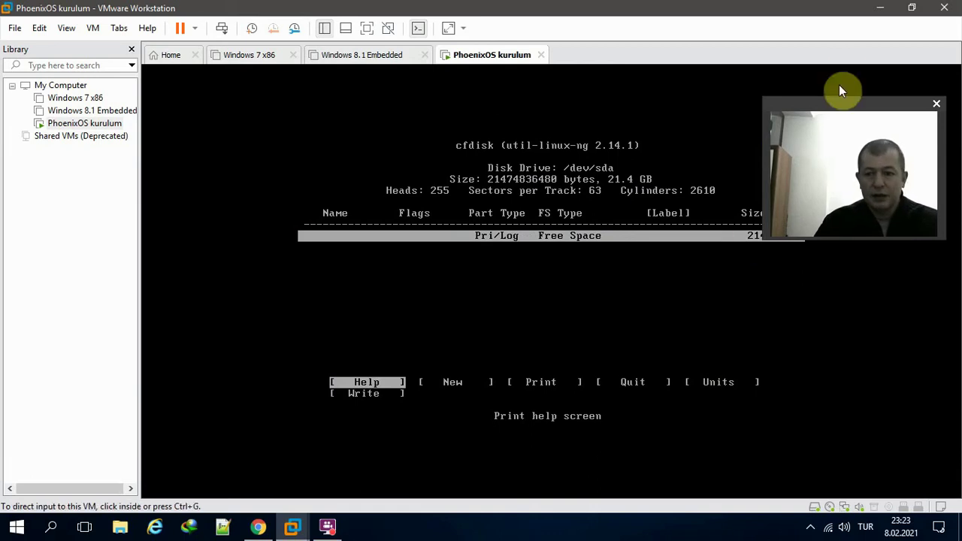
{"action": "left_click", "coordinate": [837, 85]}
{"action": "left_click_drag", "start_coordinate": [837, 84], "coordinate": [837, 47]}
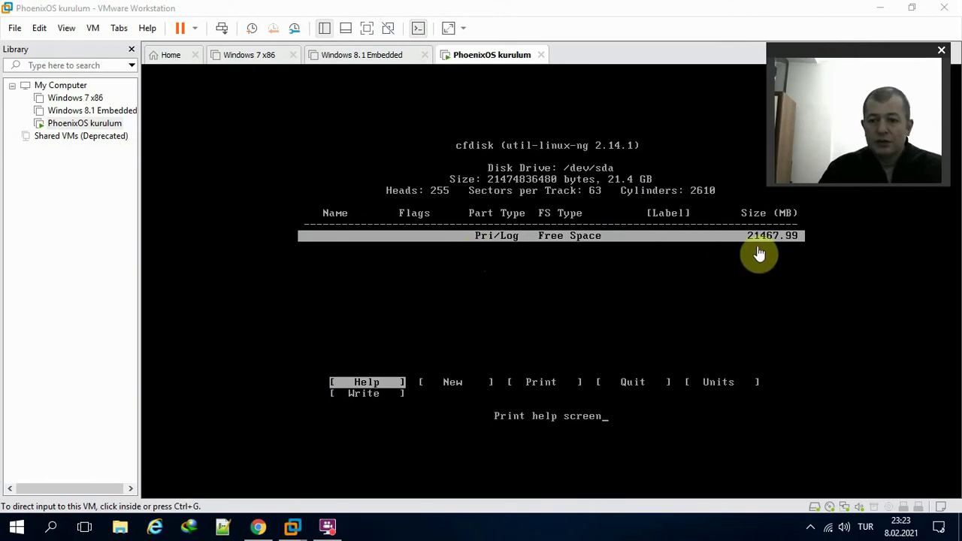
{"action": "left_click", "coordinate": [578, 274]}
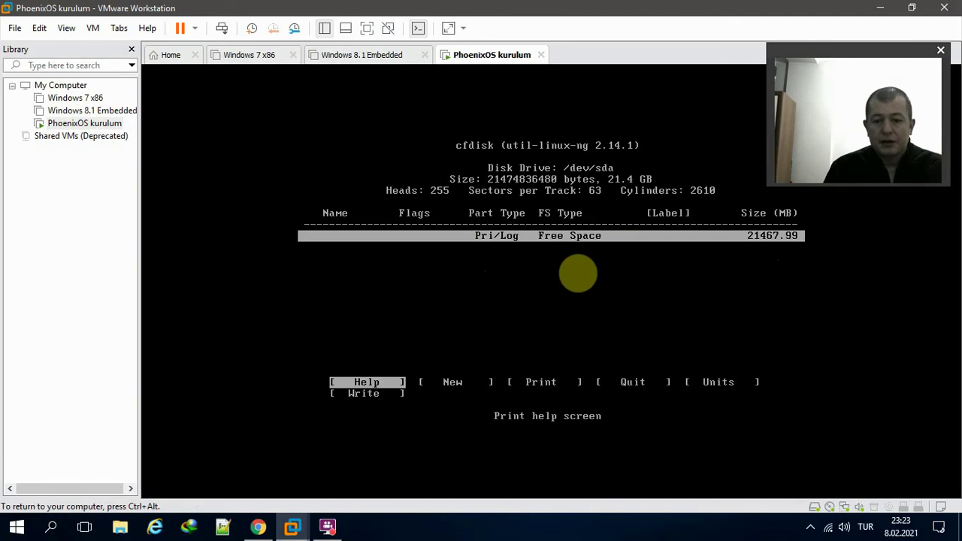
{"action": "key", "text": "Right"}
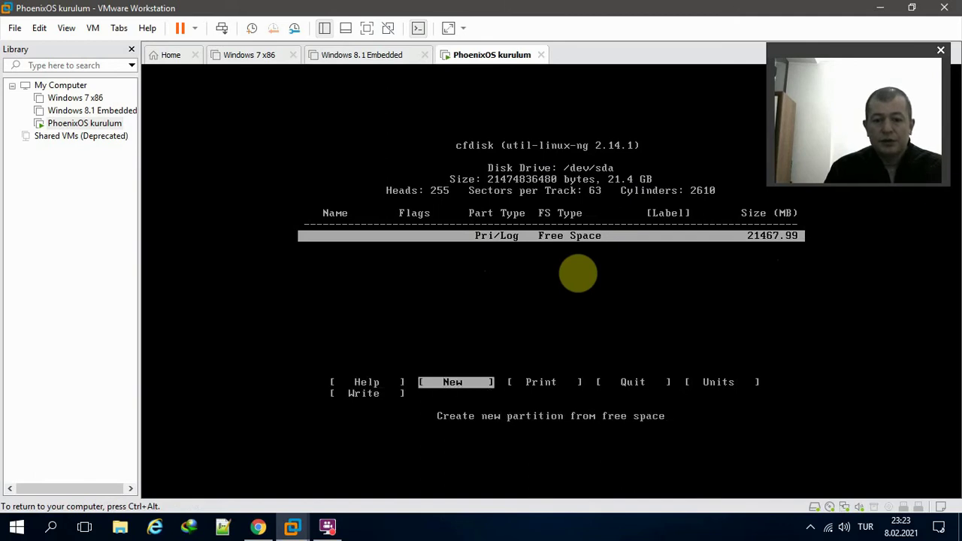
{"action": "key", "text": "Return"}
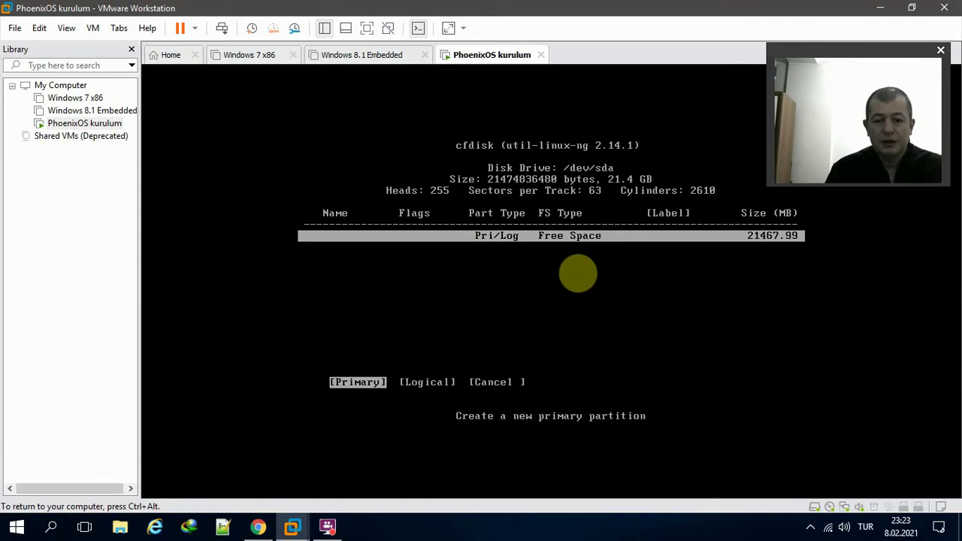
{"action": "key", "text": "Right"}
{"action": "key", "text": "Right"}
{"action": "key", "text": "Right"}
{"action": "key", "text": "Return"}
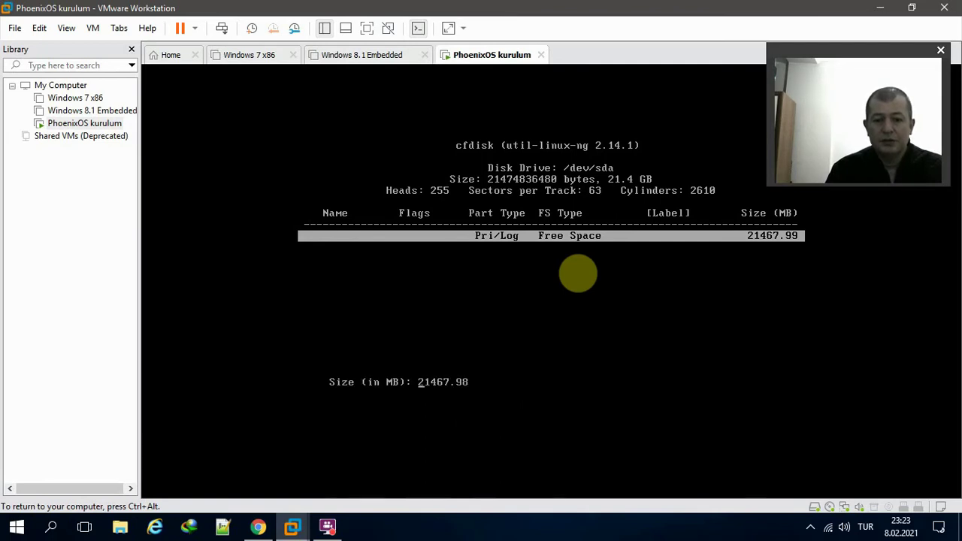
{"action": "key", "text": "Return"}
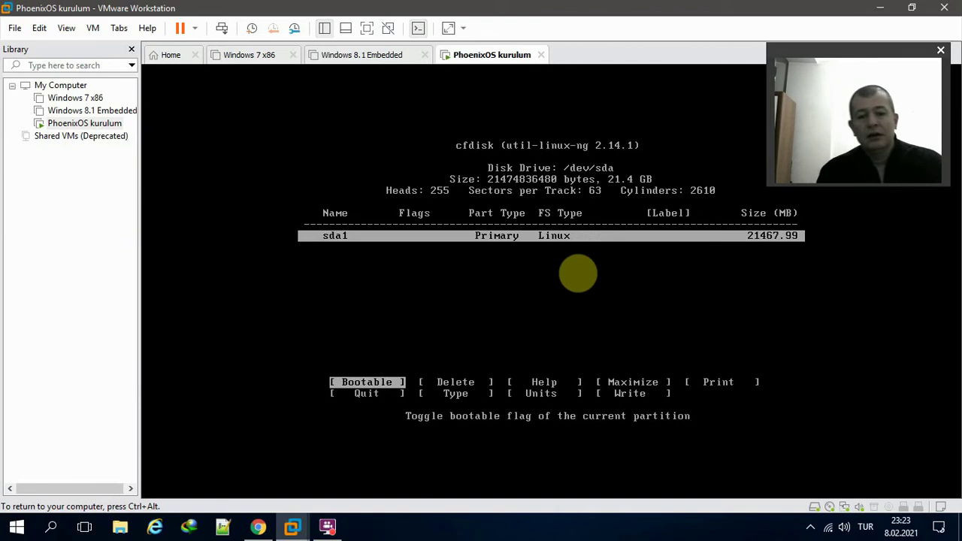
{"action": "key", "text": "Return"}
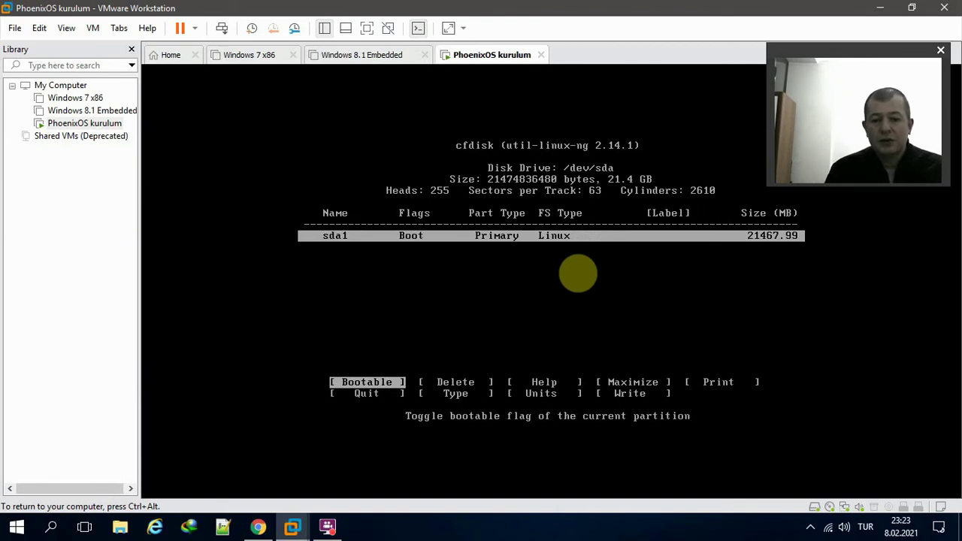
- Write the partition table, confirming with 'yes', and quit cfdisk back to the installer
{"action": "key", "text": "Right"}
{"action": "key", "text": "Right"}
{"action": "key", "text": "Right"}
{"action": "key", "text": "Left"}
{"action": "key", "text": "Left"}
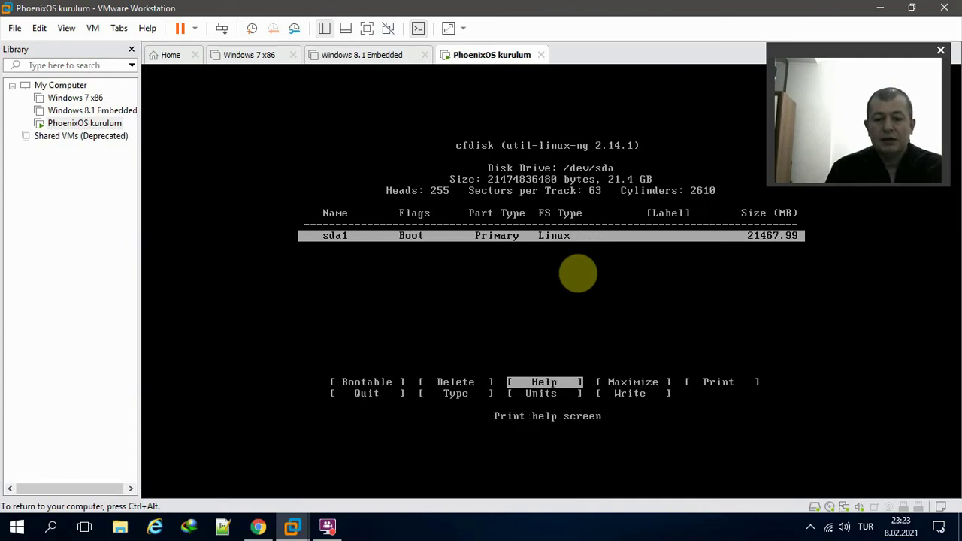
{"action": "key", "text": "Right"}
{"action": "key", "text": "Right"}
{"action": "key", "text": "Right"}
{"action": "key", "text": "Right"}
{"action": "key", "text": "Right"}
{"action": "key", "text": "Right"}
{"action": "key", "text": "Right"}
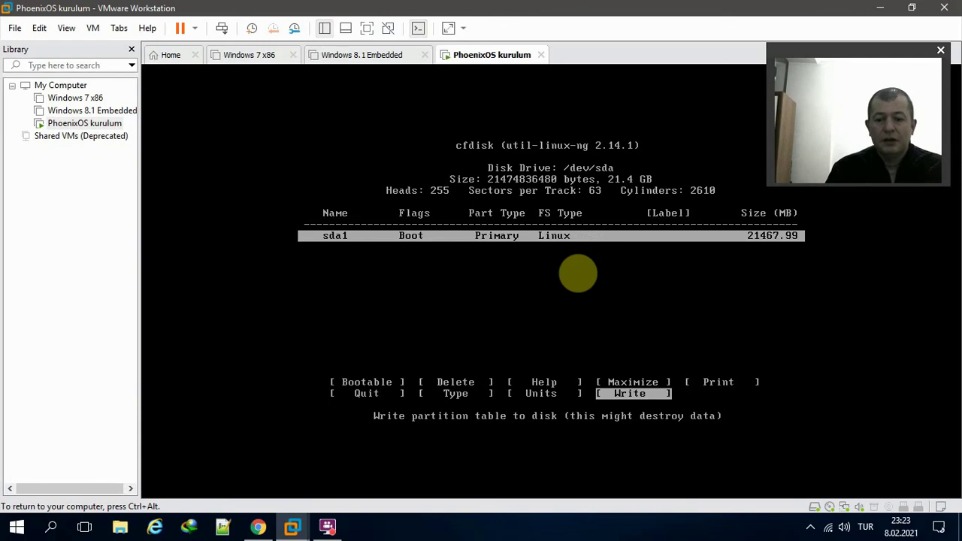
{"action": "key", "text": "Return"}
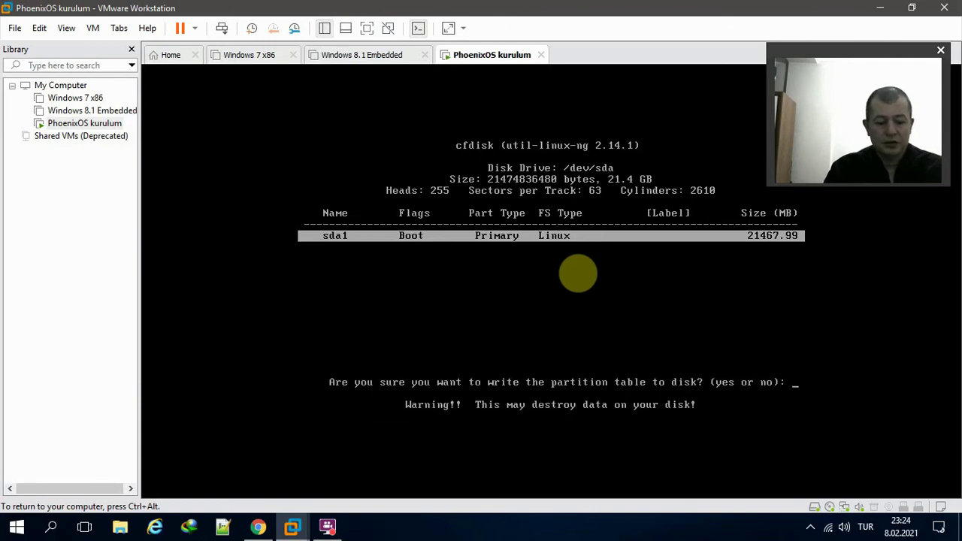
{"action": "type", "text": "ye"}
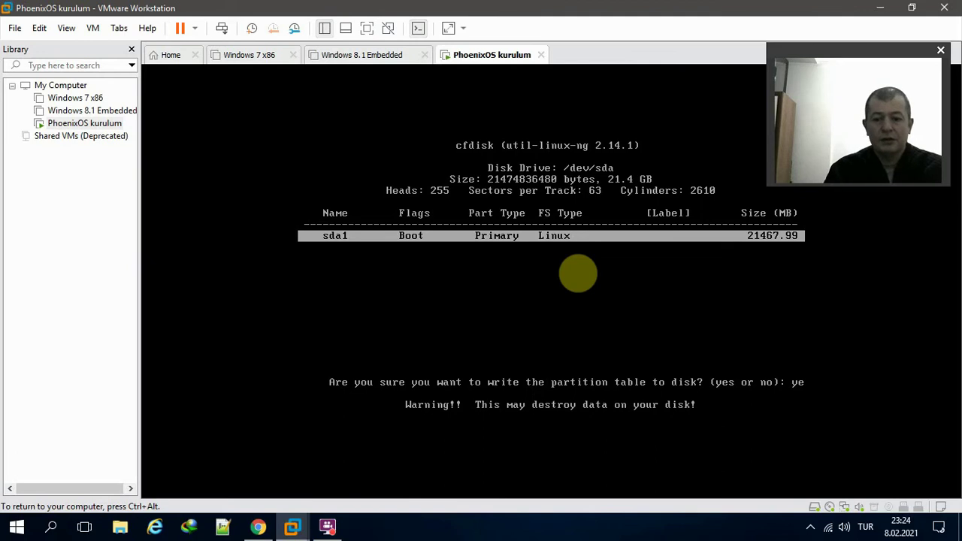
{"action": "key", "text": "Return"}
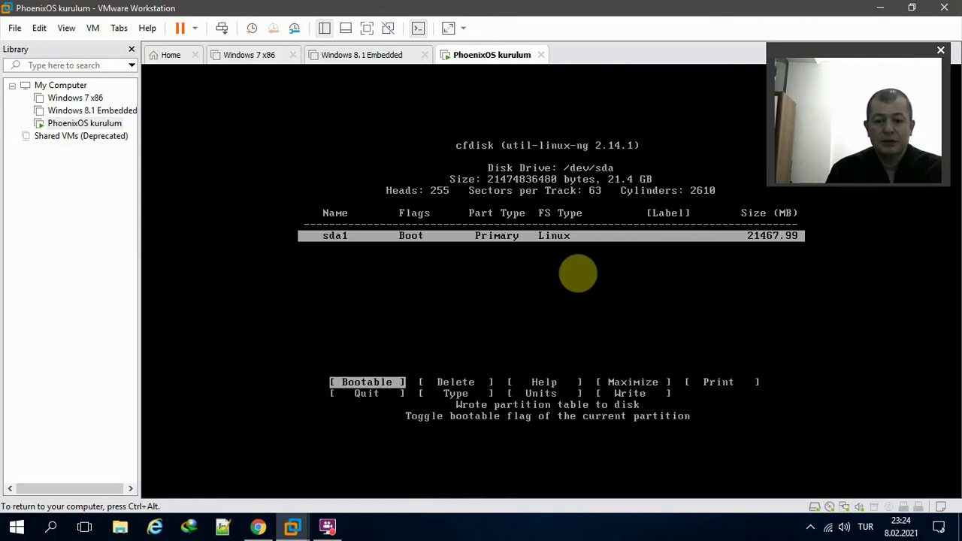
{"action": "key", "text": "Right"}
{"action": "key", "text": "Right"}
{"action": "key", "text": "Right"}
{"action": "key", "text": "Right"}
{"action": "key", "text": "Right"}
{"action": "key", "text": "Right"}
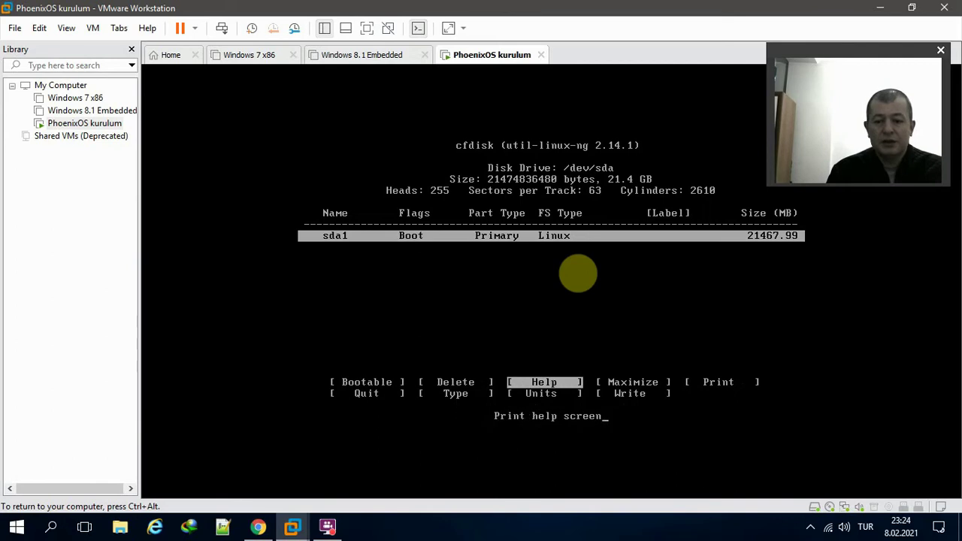
{"action": "key", "text": "Left"}
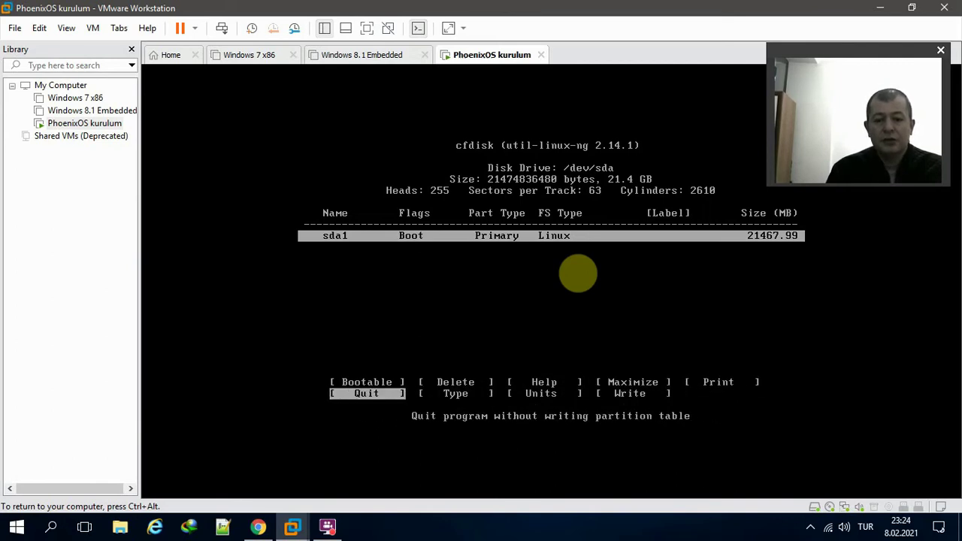
{"action": "key", "text": "Return"}
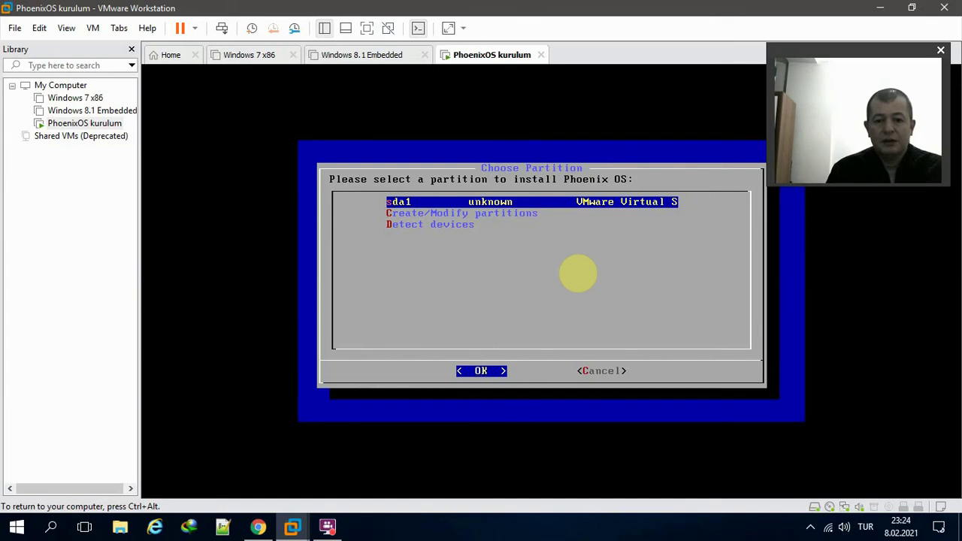
- Choose sda1 as the install target, format it as ext4, and confirm the formatting
{"action": "key", "text": "Return"}
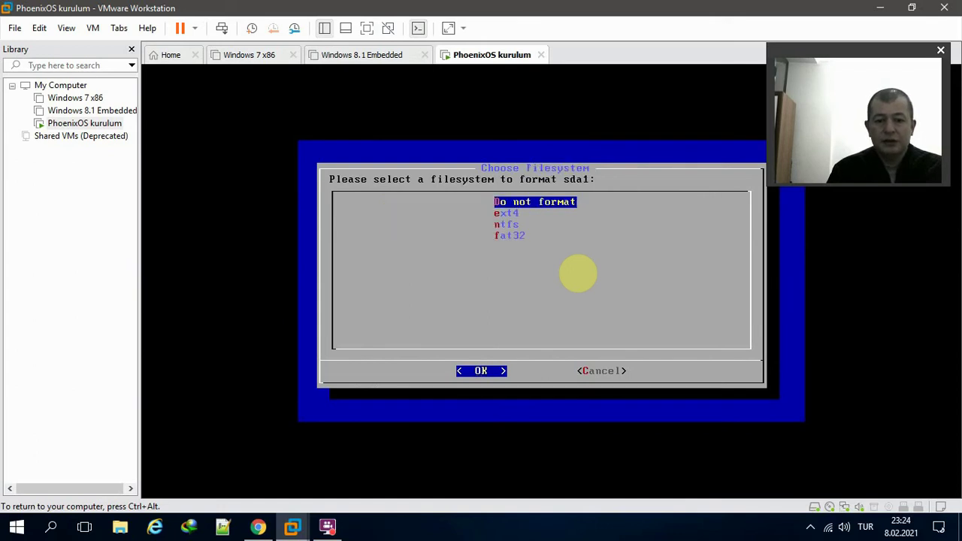
{"action": "key", "text": "Down"}
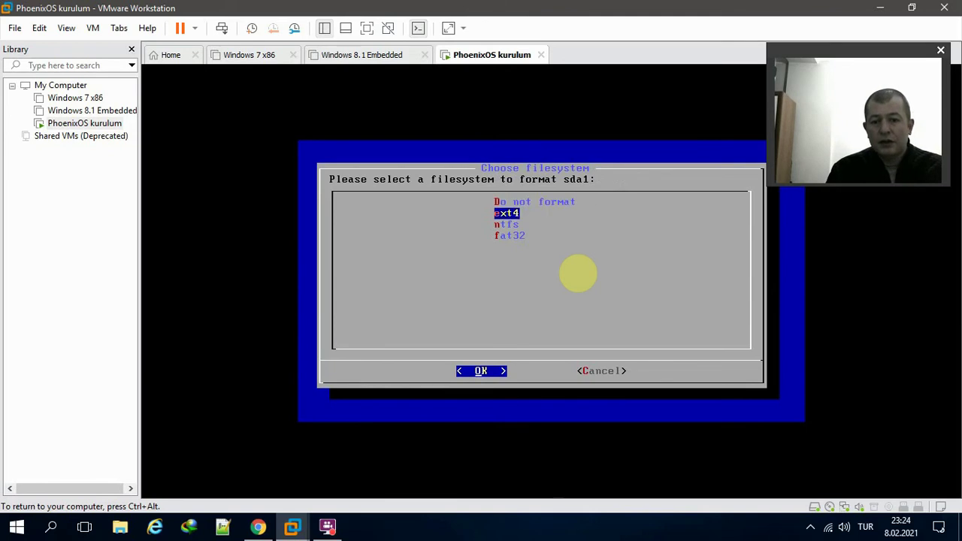
{"action": "key", "text": "Down"}
{"action": "key", "text": "Down"}
{"action": "key", "text": "Up"}
{"action": "key", "text": "Up"}
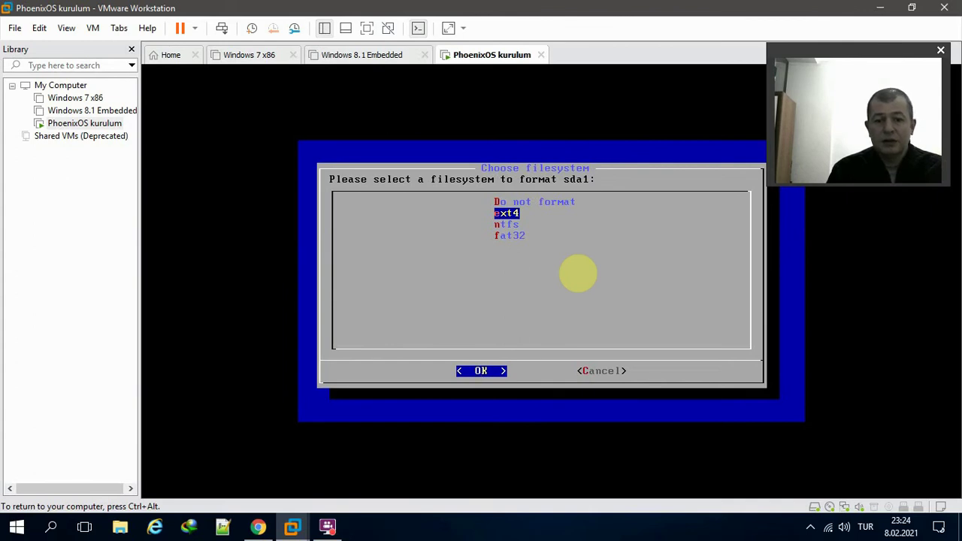
{"action": "key", "text": "Return"}
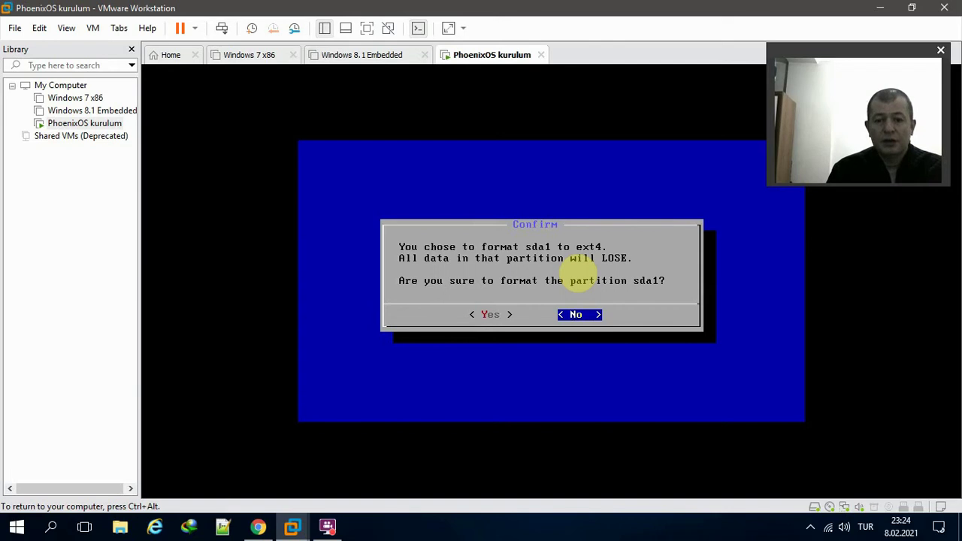
{"action": "key", "text": "Left"}
{"action": "key", "text": "Return"}
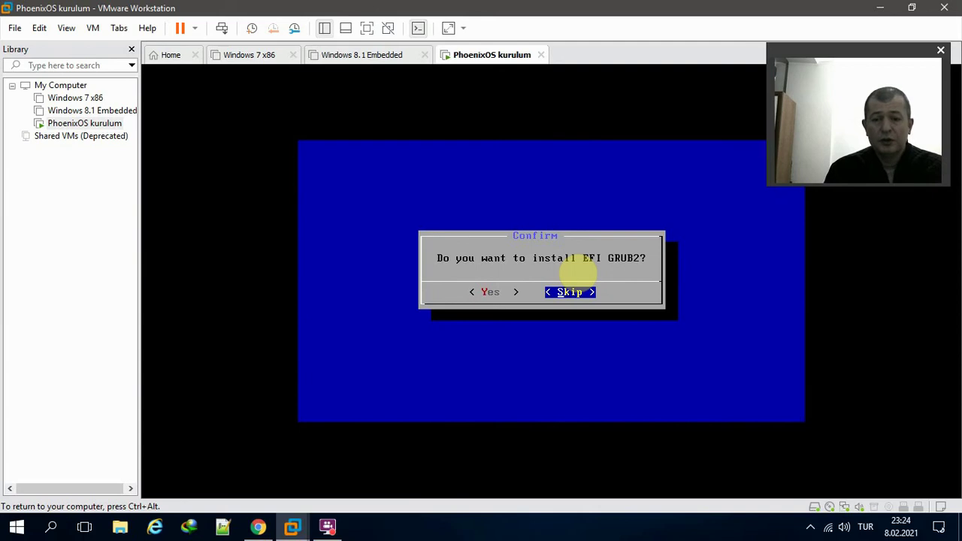
- Skip EFI GRUB2, install the GRUB boot loader, and turn off VMware Tools reminders after installing
{"action": "left_click", "coordinate": [577, 267]}
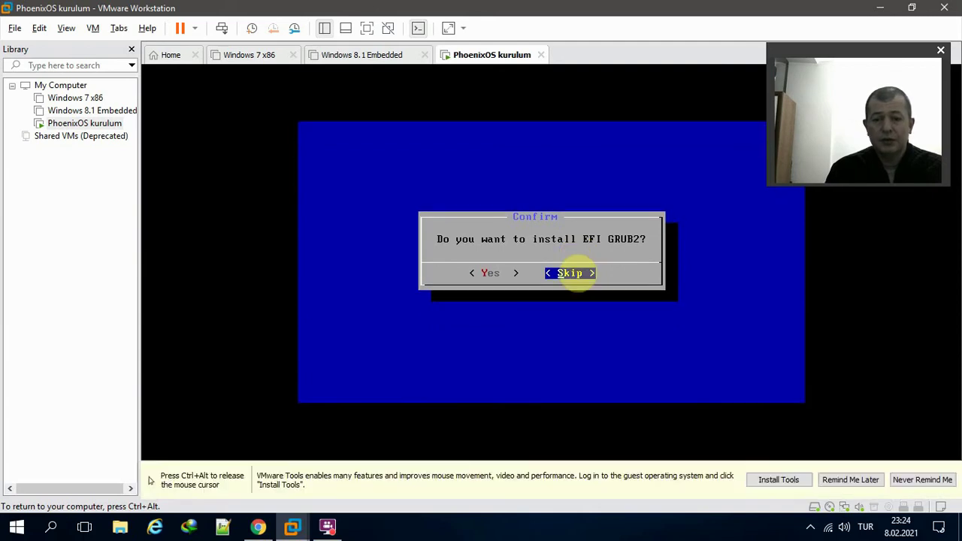
{"action": "key", "text": "Return"}
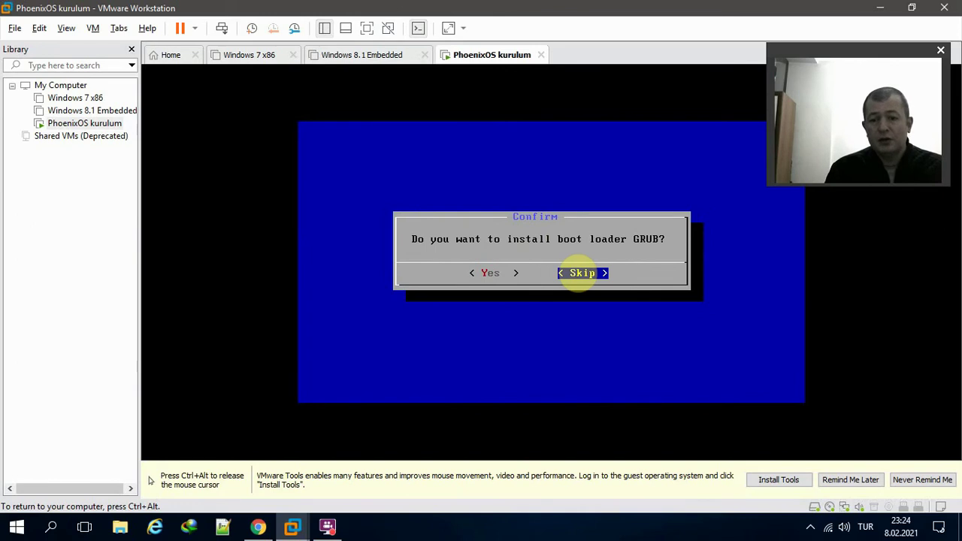
{"action": "key", "text": "Left"}
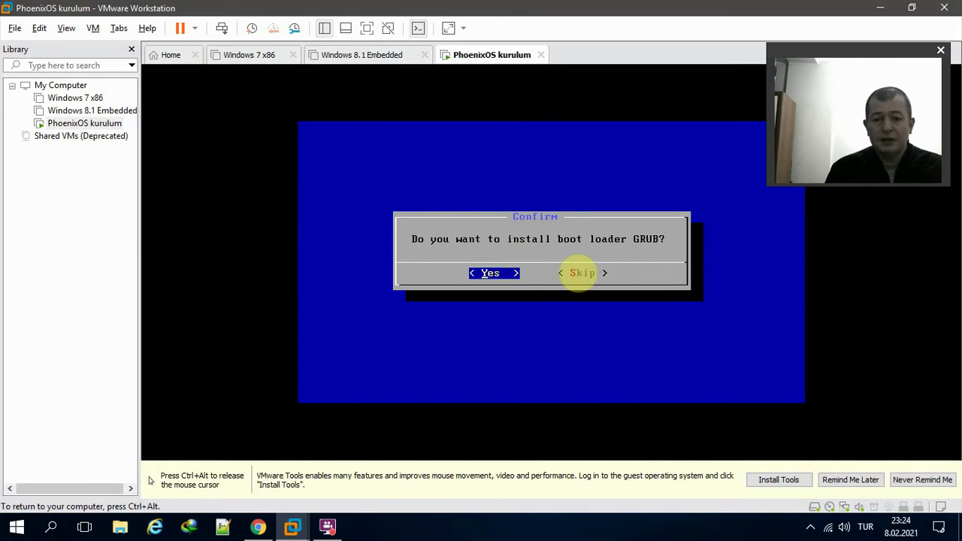
{"action": "key", "text": "Return"}
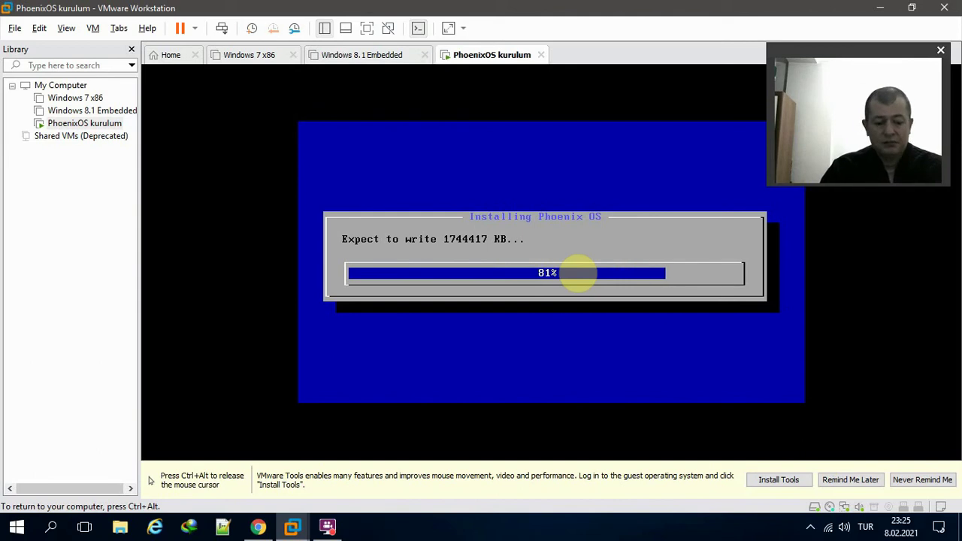
{"action": "key", "text": "ctrl+alt"}
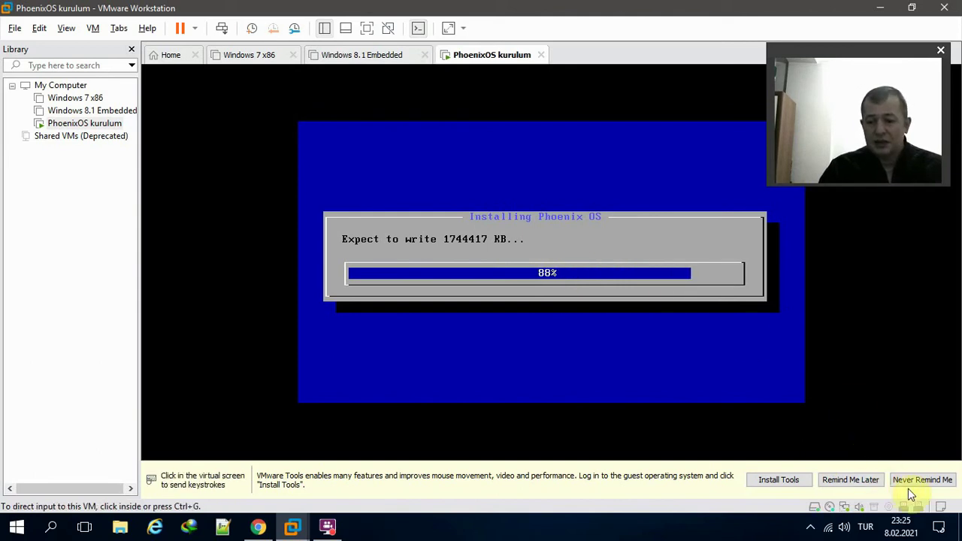
{"action": "left_click", "coordinate": [918, 481]}
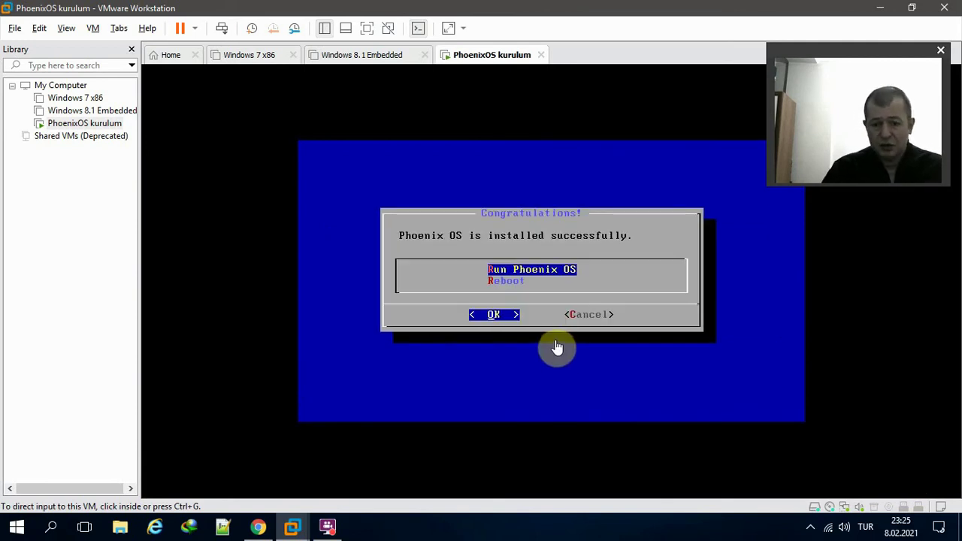
- Power off the Phoenix OS VM from its tab's Power menu
{"action": "right_click", "coordinate": [476, 59]}
{"action": "mouse_move", "coordinate": [546, 89]}
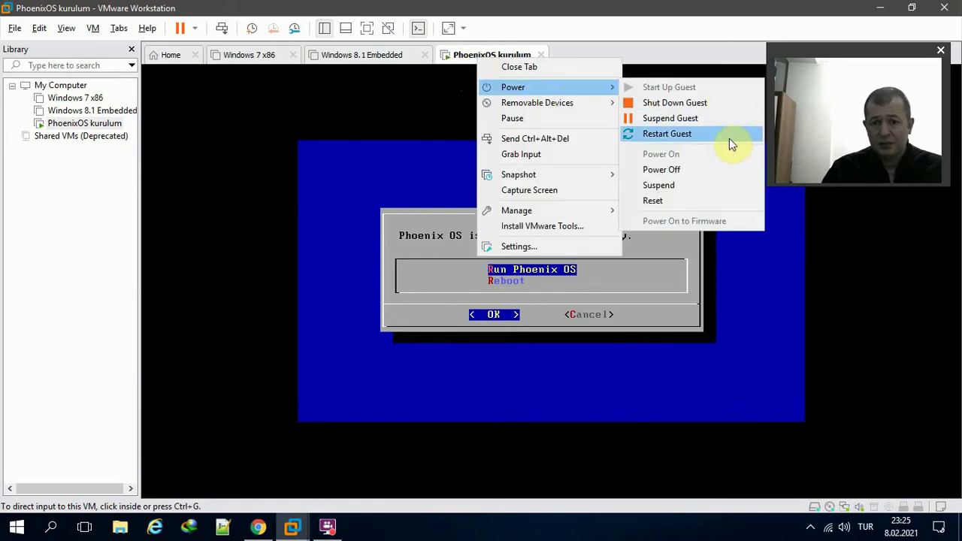
{"action": "left_click", "coordinate": [715, 171]}
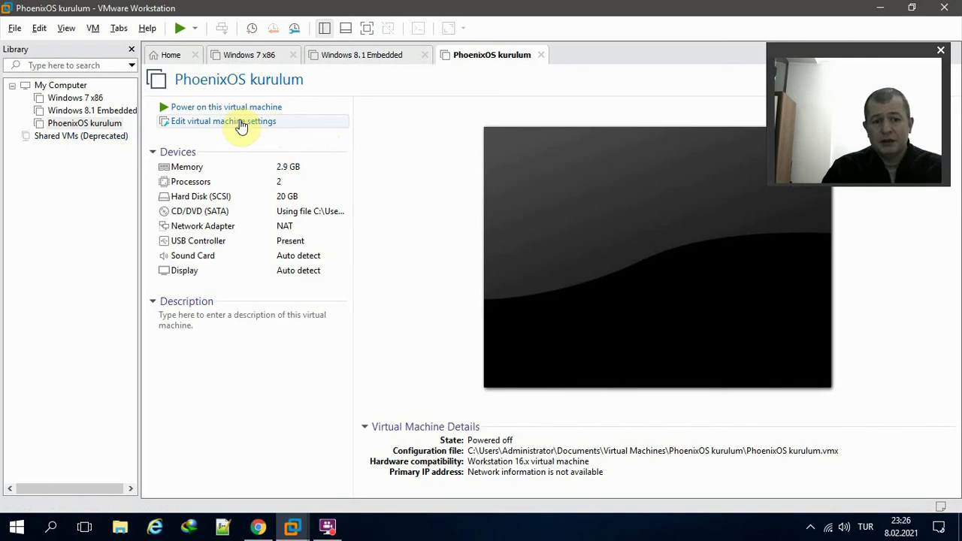
- Switch the CD/DVD drive from the ISO to the physical drive and save the settings
{"action": "left_click", "coordinate": [239, 121]}
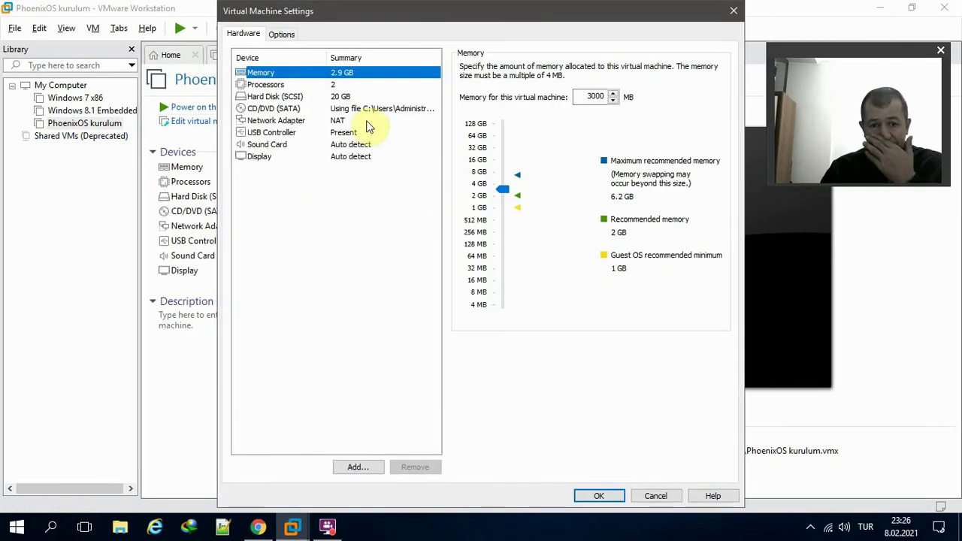
{"action": "left_click", "coordinate": [365, 110]}
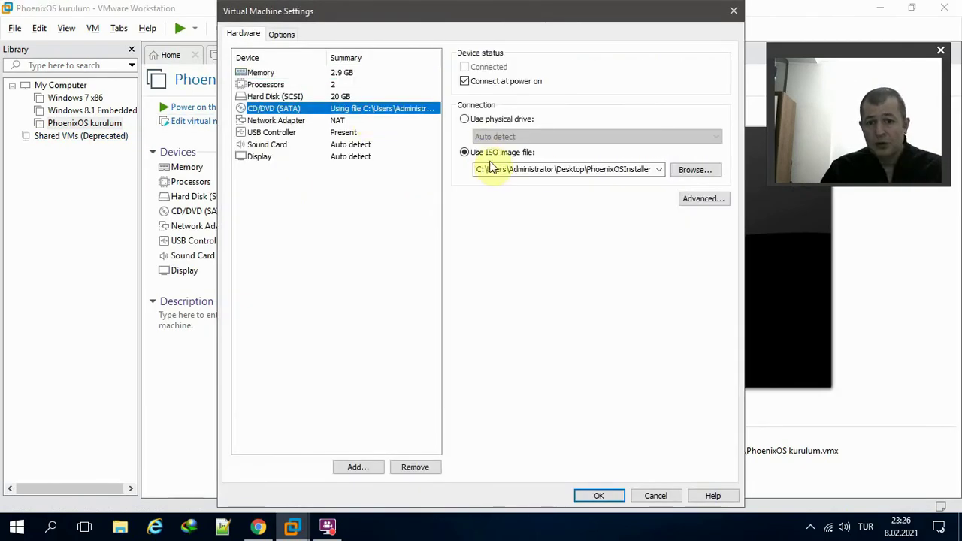
{"action": "left_click", "coordinate": [477, 122]}
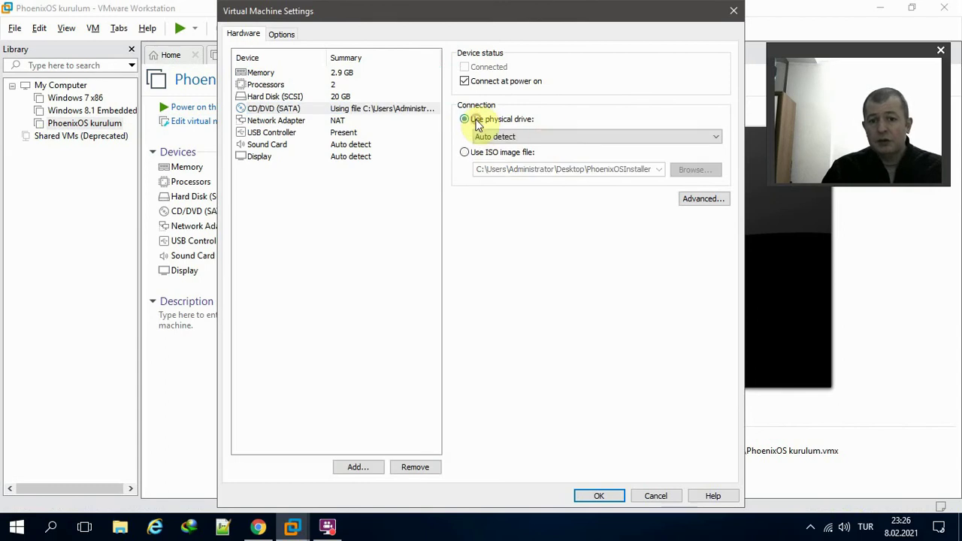
{"action": "left_click", "coordinate": [605, 494]}
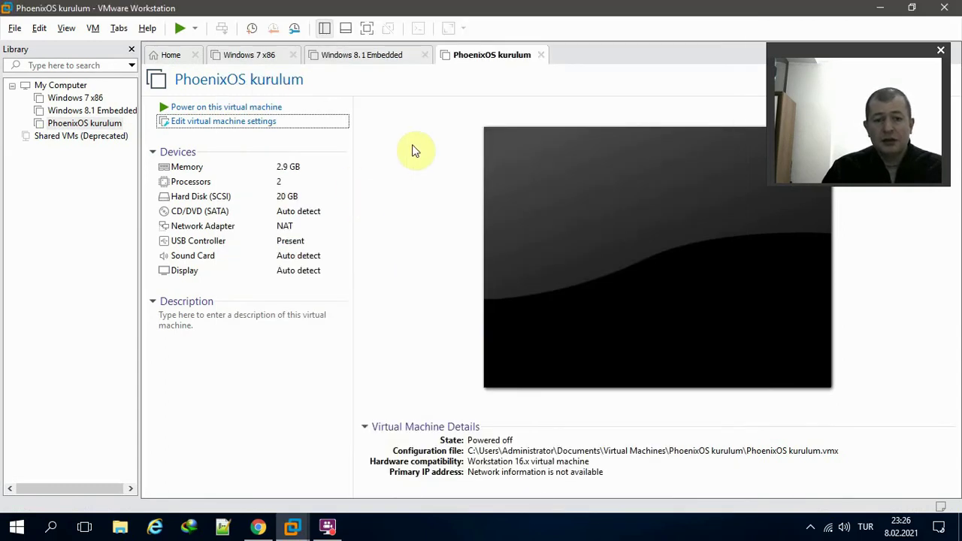
- Power on the VM, decline reconnecting the missing device, go full screen, then minimize it to the host
{"action": "left_click", "coordinate": [269, 109]}
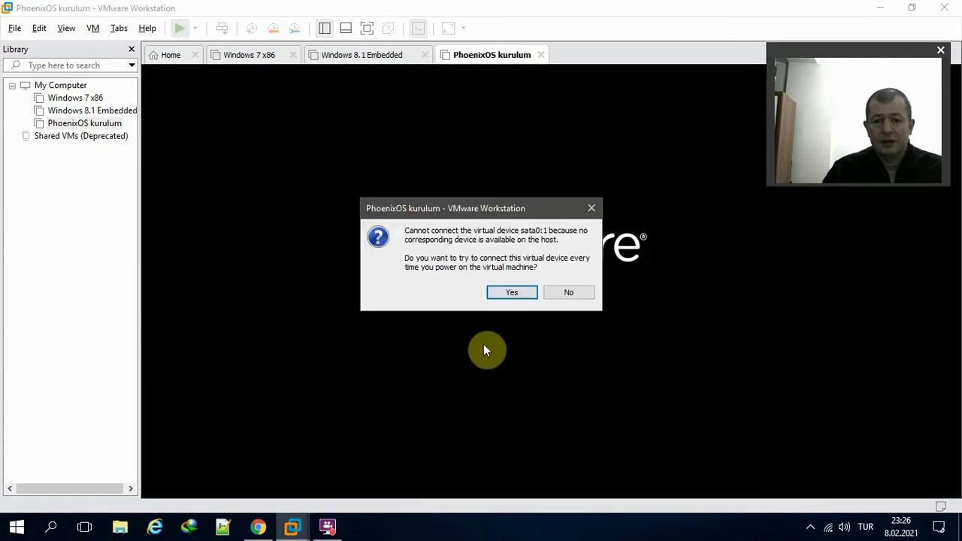
{"action": "left_click", "coordinate": [565, 293]}
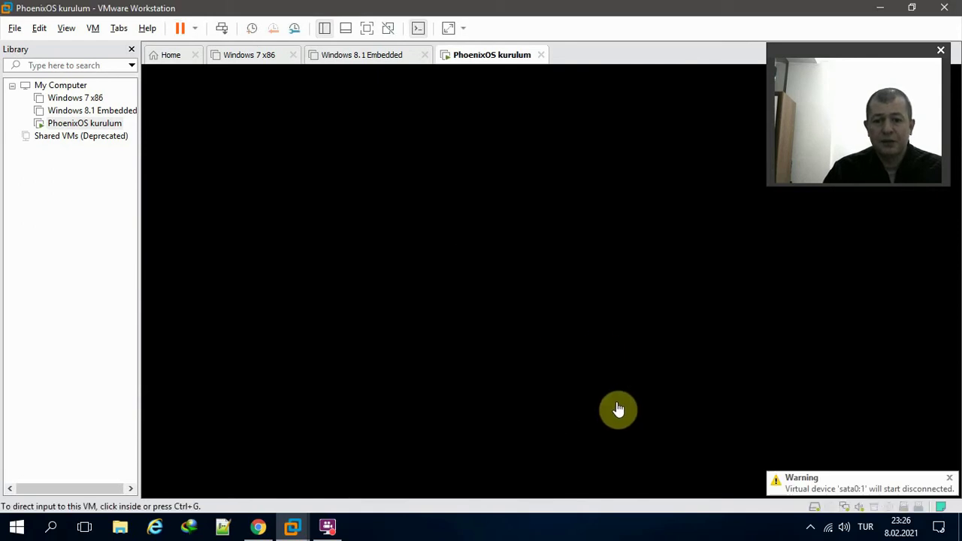
{"action": "left_click", "coordinate": [367, 30]}
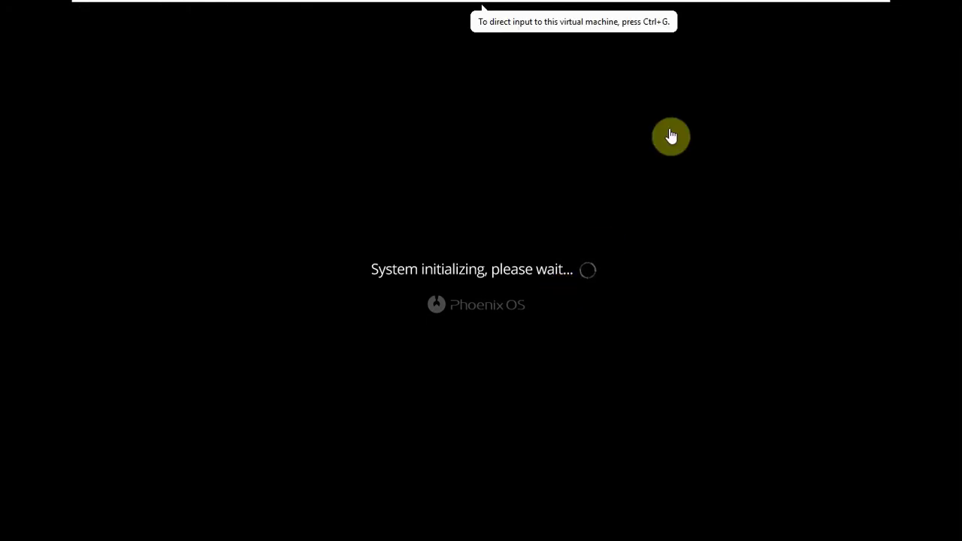
{"action": "mouse_move", "coordinate": [819, 10]}
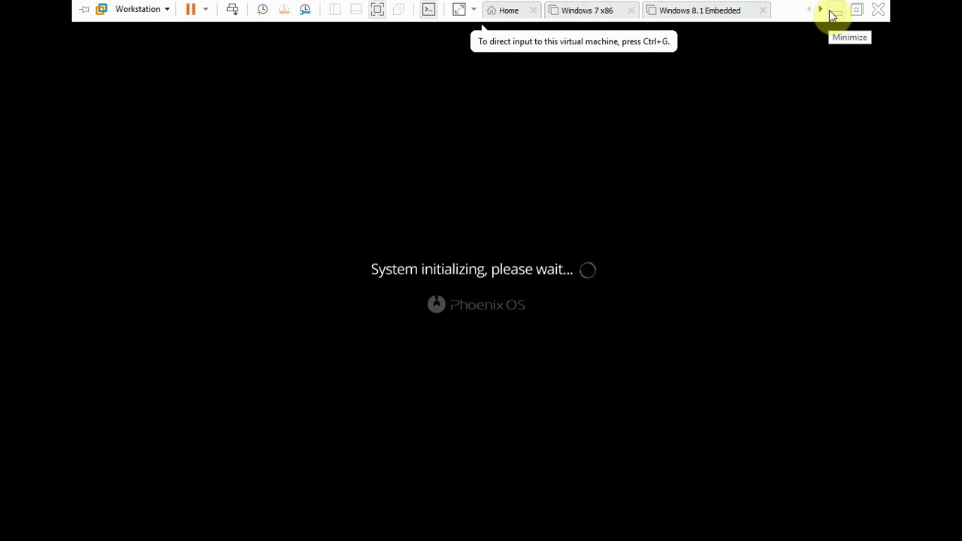
{"action": "left_click", "coordinate": [833, 11]}
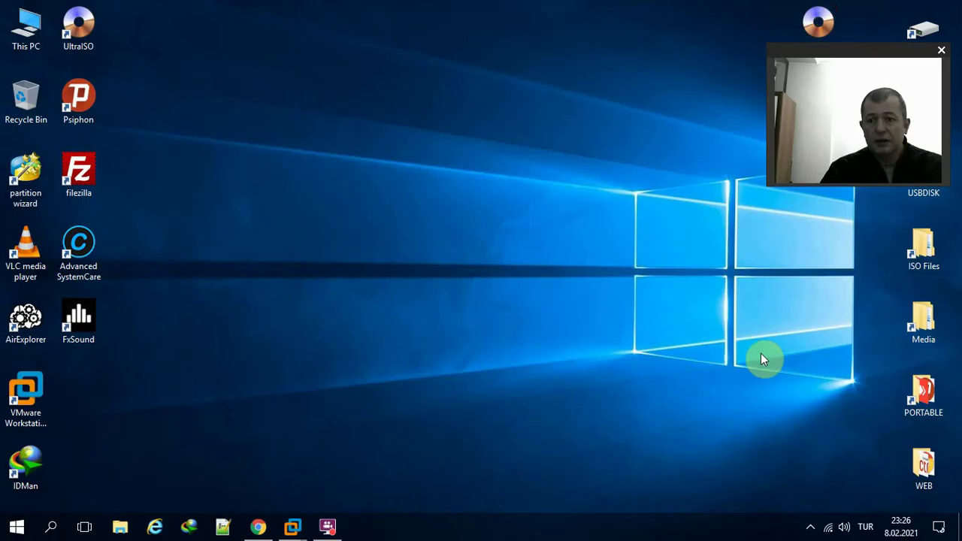
- Pause the screen recorder from the tray, then show the VMware taskbar previews
{"action": "left_click", "coordinate": [810, 525]}
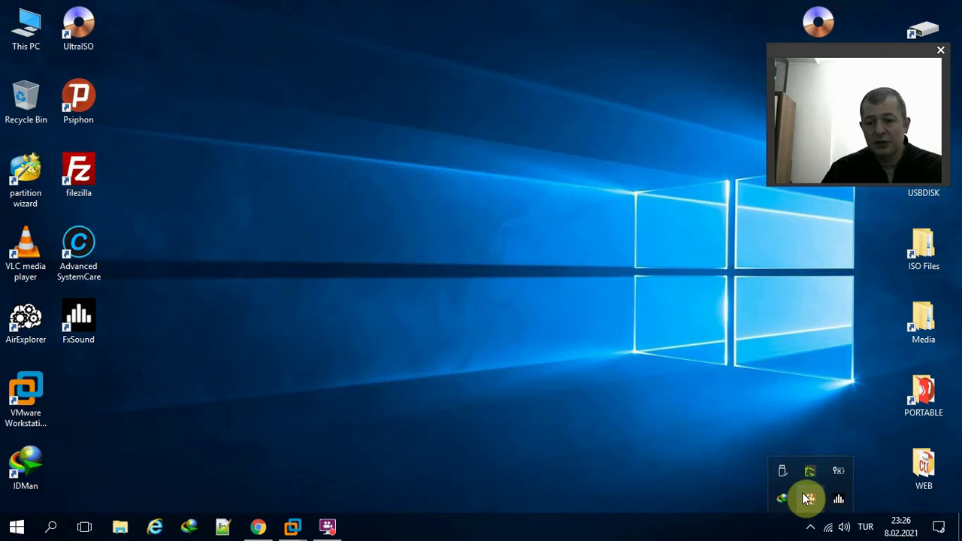
{"action": "right_click", "coordinate": [808, 498]}
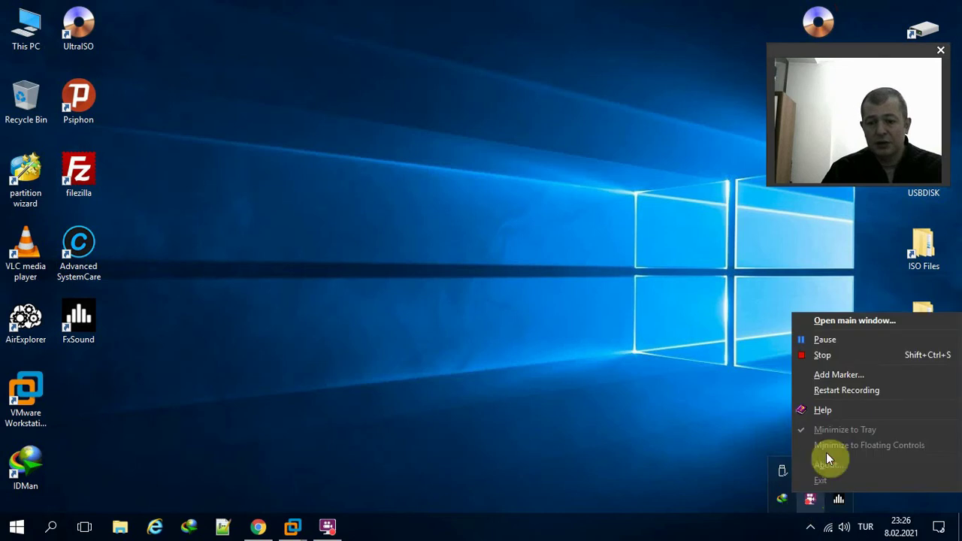
{"action": "left_click", "coordinate": [827, 343]}
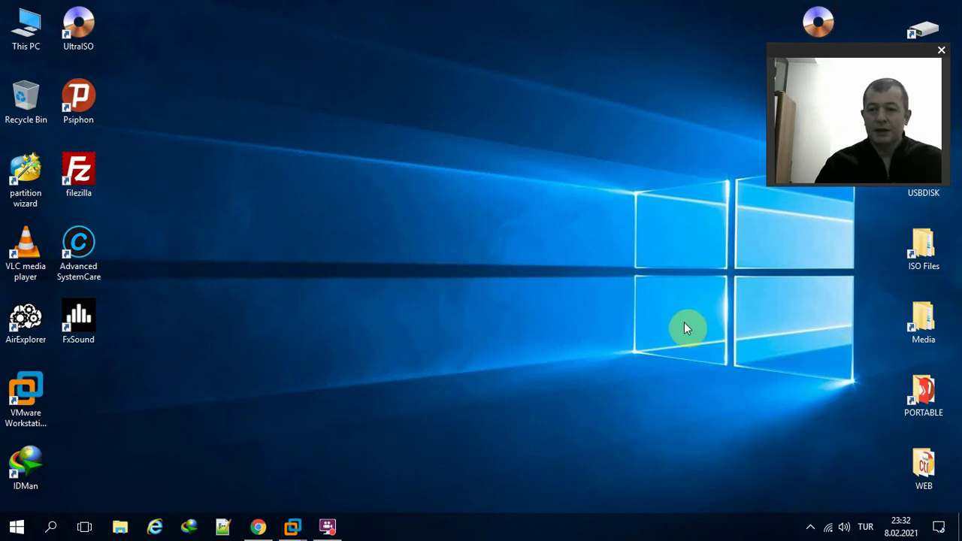
{"action": "mouse_move", "coordinate": [296, 524]}
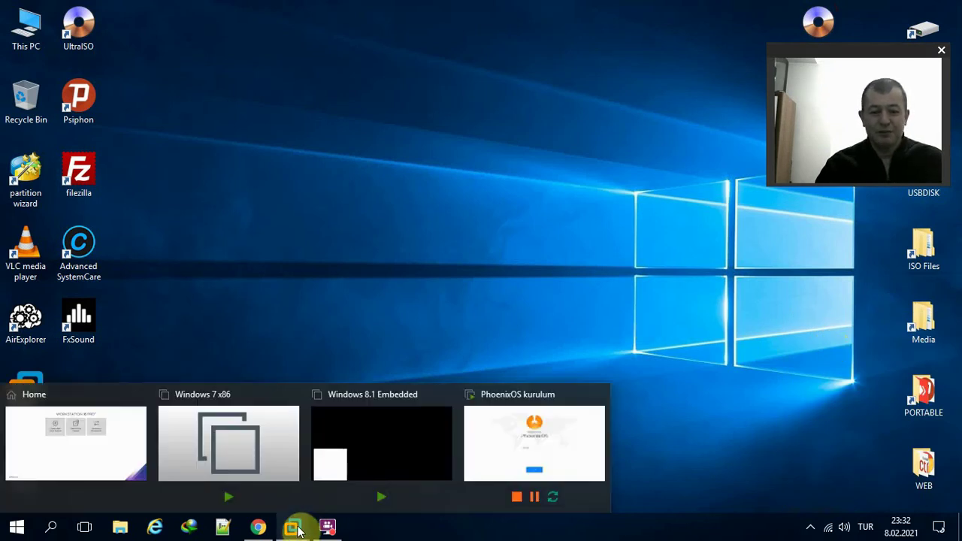
- Keep English (United States) as the Phoenix OS setup language and continue to the license agreement
{"action": "left_click", "coordinate": [499, 446]}
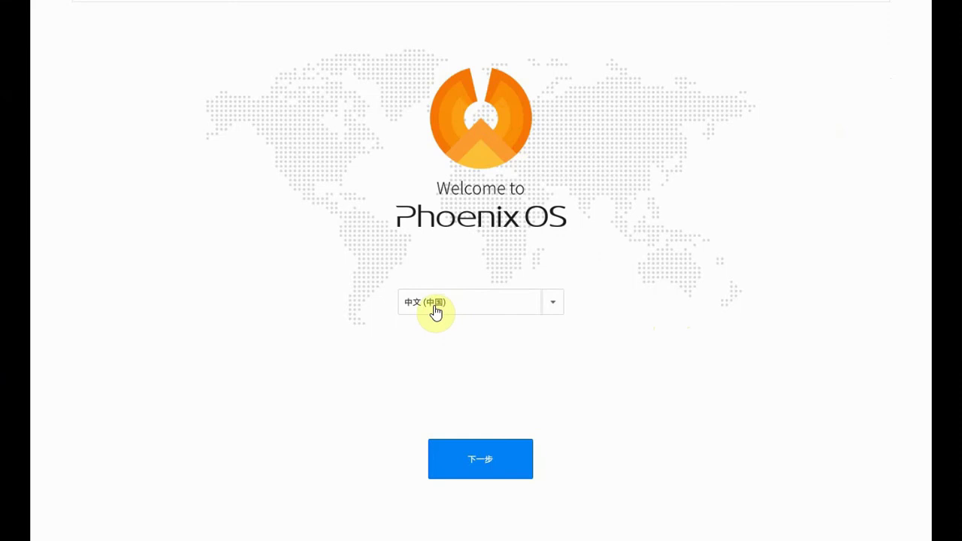
{"action": "left_click", "coordinate": [552, 310]}
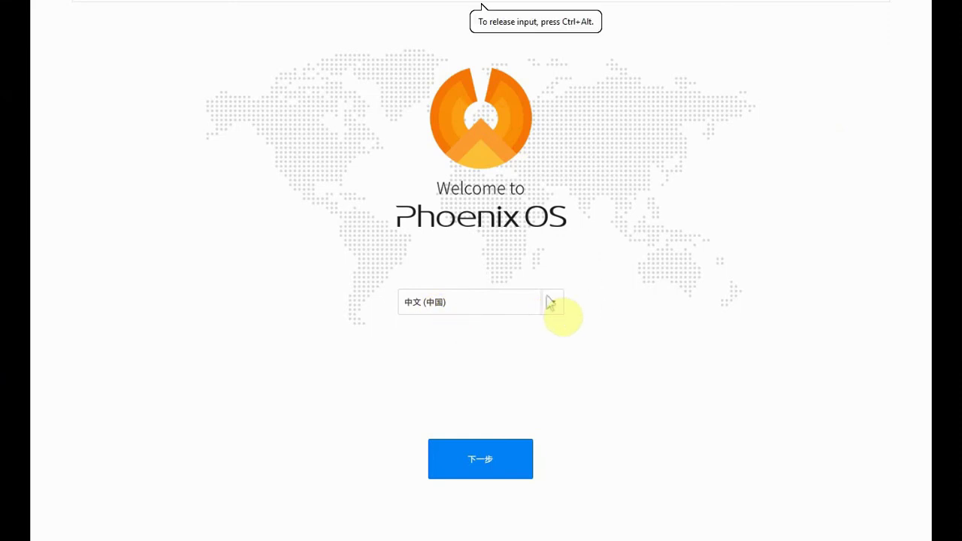
{"action": "left_click", "coordinate": [554, 303]}
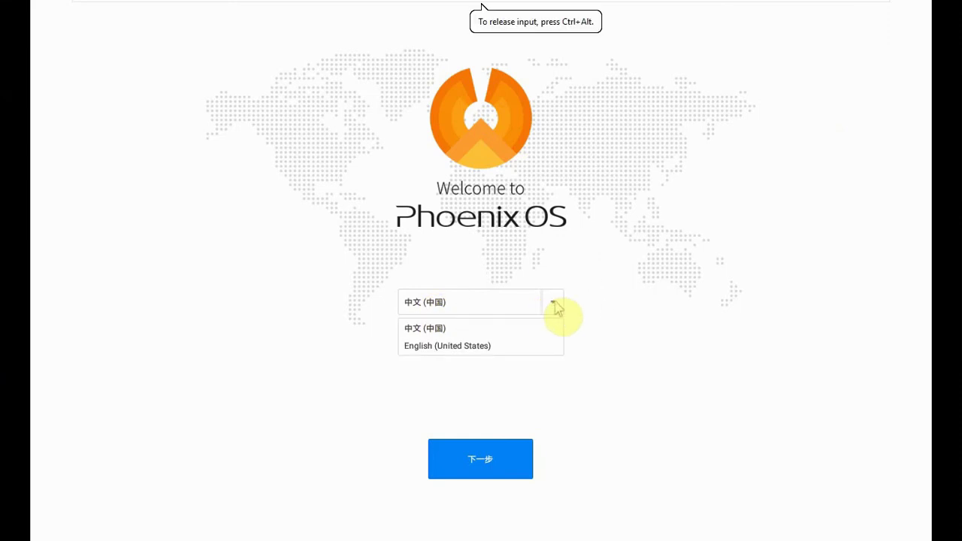
{"action": "left_click", "coordinate": [468, 347]}
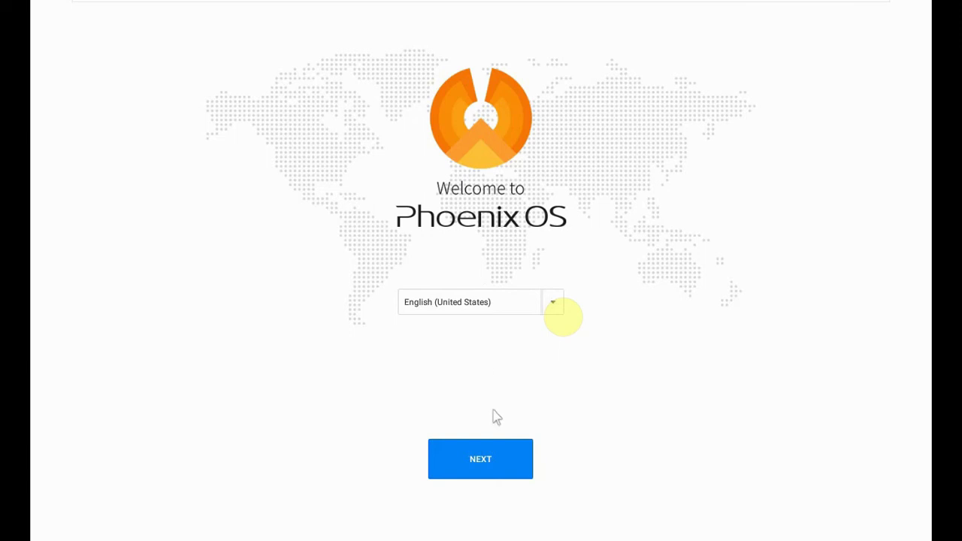
{"action": "left_click", "coordinate": [479, 460]}
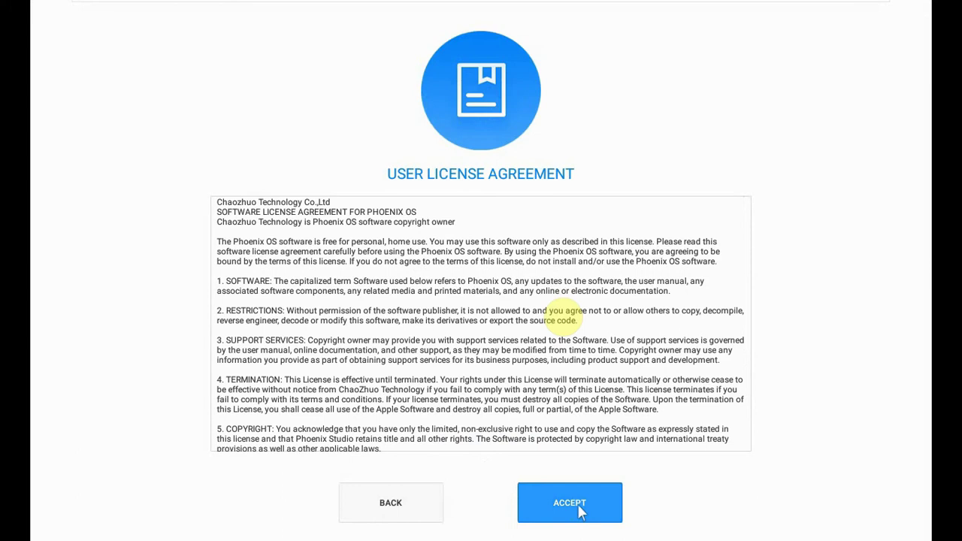
- Accept the Phoenix OS User License Agreement to reach Connect Network
{"action": "left_click", "coordinate": [580, 511]}
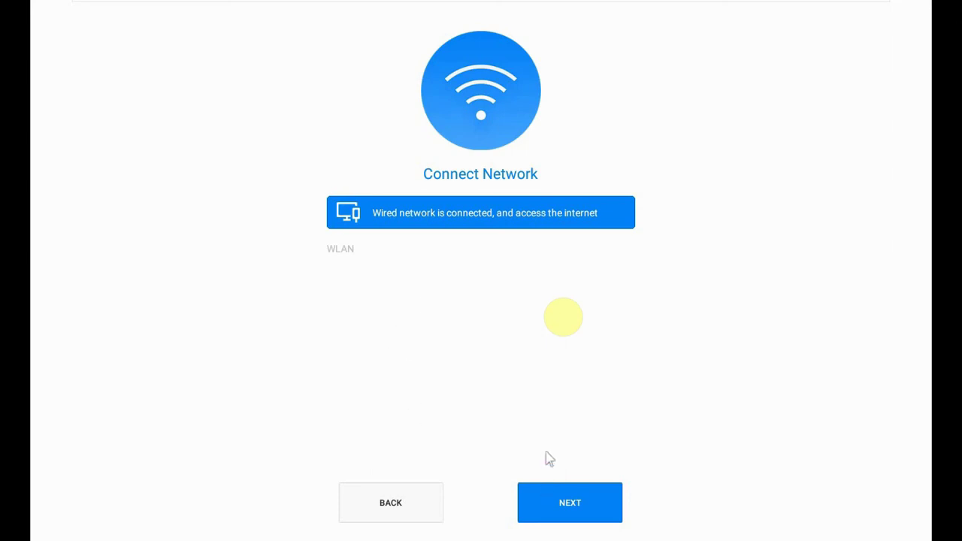
- Continue past the network step, dismiss the input-method prompt, and replace 'Owner' with a new username before finishing
{"action": "left_click", "coordinate": [571, 502]}
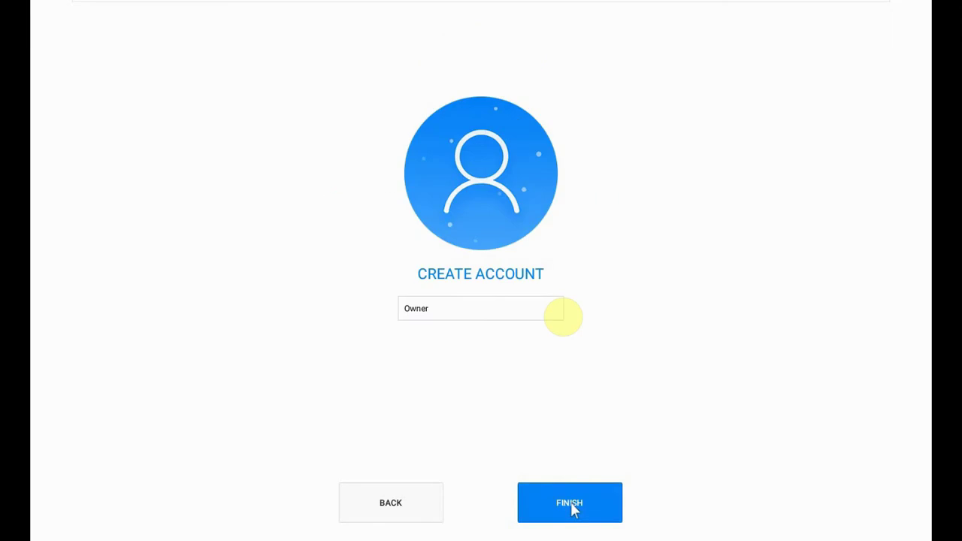
{"action": "left_click_drag", "start_coordinate": [445, 312], "coordinate": [395, 310]}
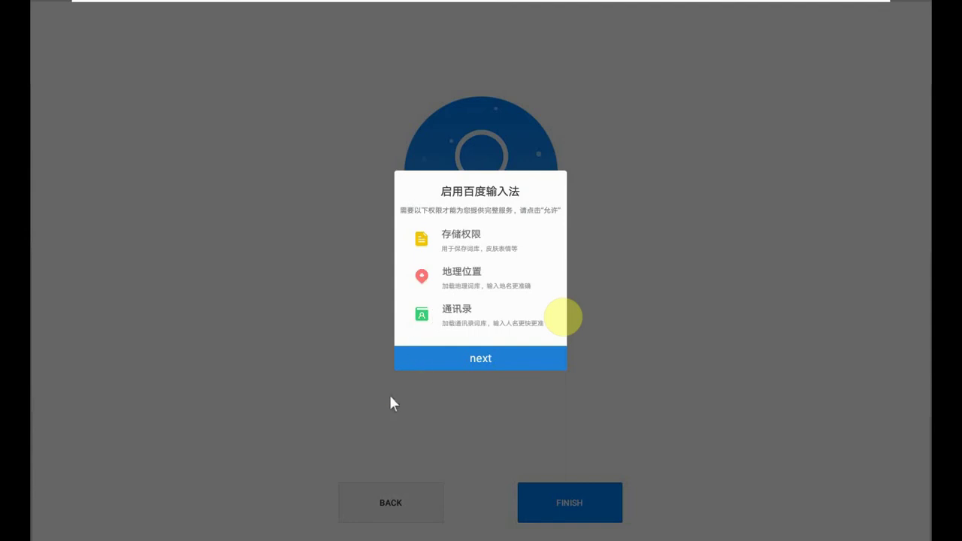
{"action": "left_click", "coordinate": [458, 360]}
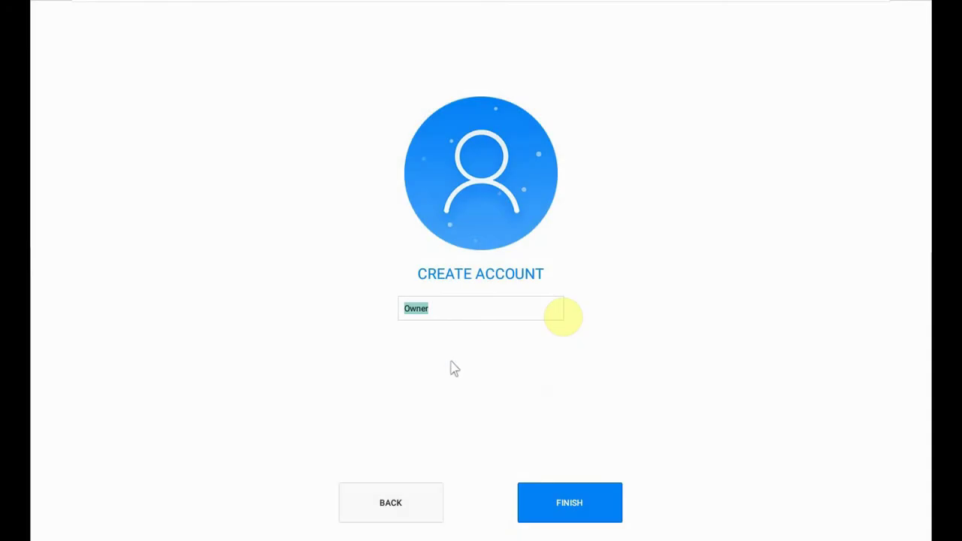
{"action": "left_click", "coordinate": [449, 308]}
{"action": "double_click", "coordinate": [430, 315]}
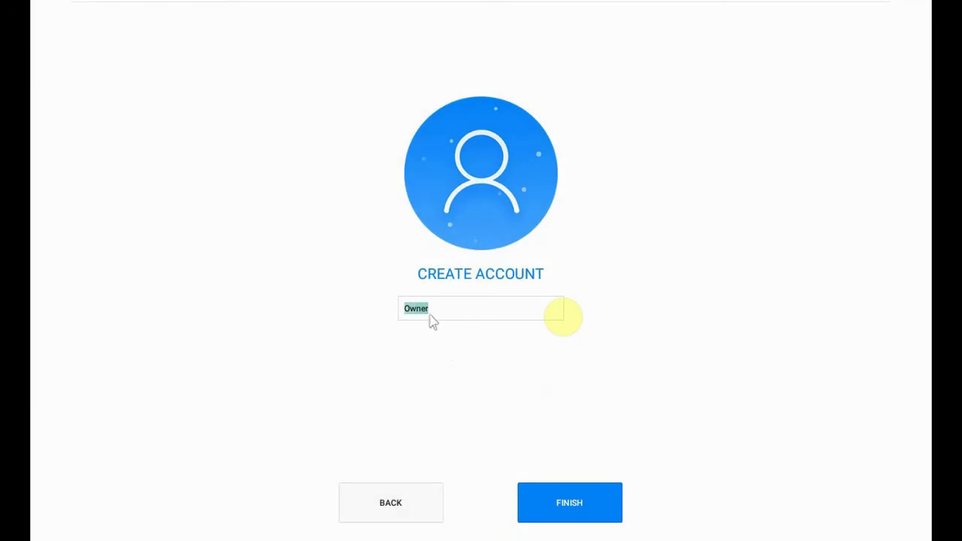
{"action": "key", "text": "BackSpace"}
{"action": "type", "text": "Murat"}
{"action": "left_click", "coordinate": [580, 503]}
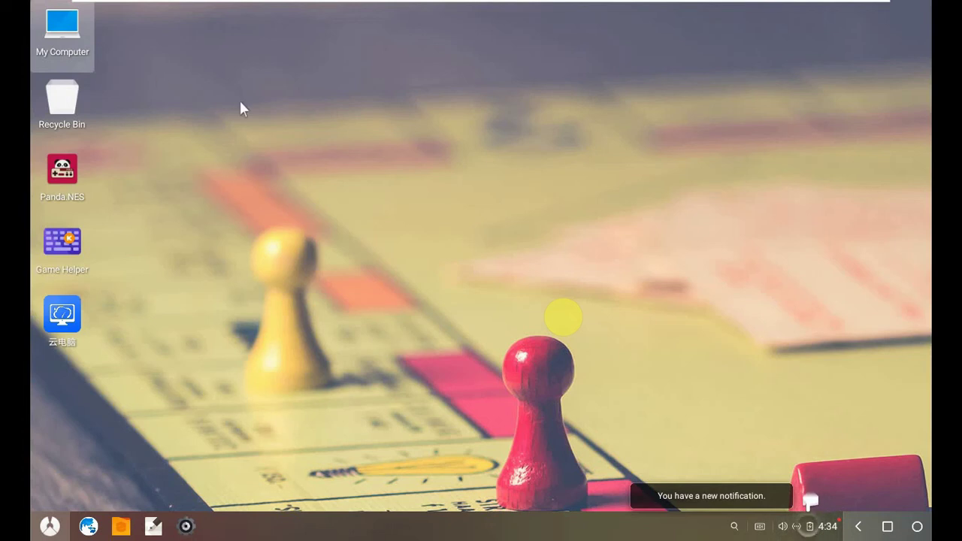
- Set the red-orange gradient image from the Wallpaper album as the desktop wallpaper
{"action": "right_click", "coordinate": [356, 96]}
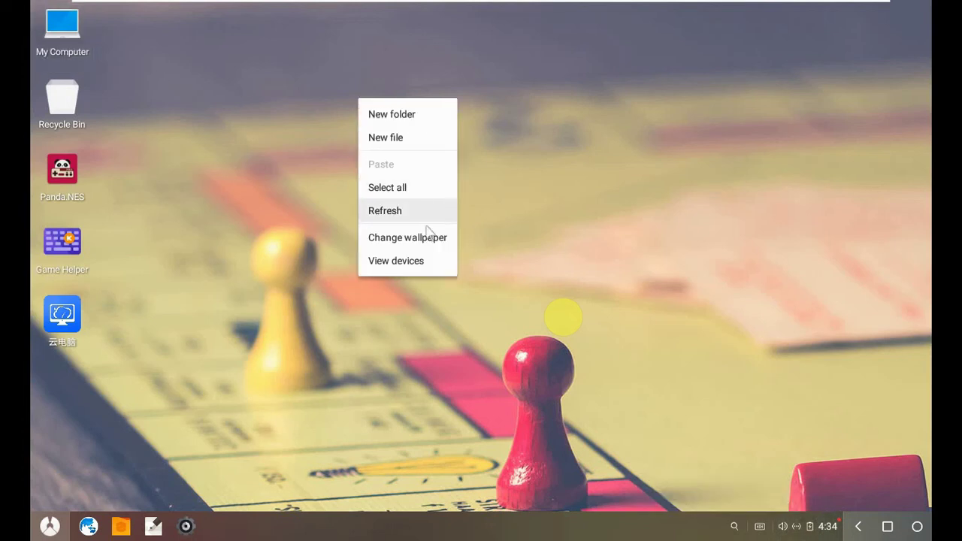
{"action": "left_click", "coordinate": [410, 327]}
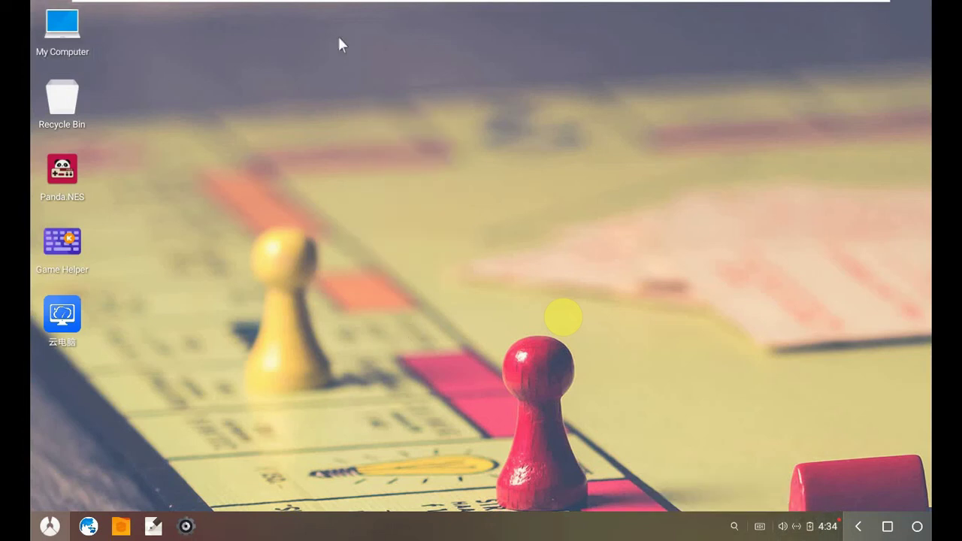
{"action": "right_click", "coordinate": [359, 72]}
{"action": "left_click", "coordinate": [428, 236]}
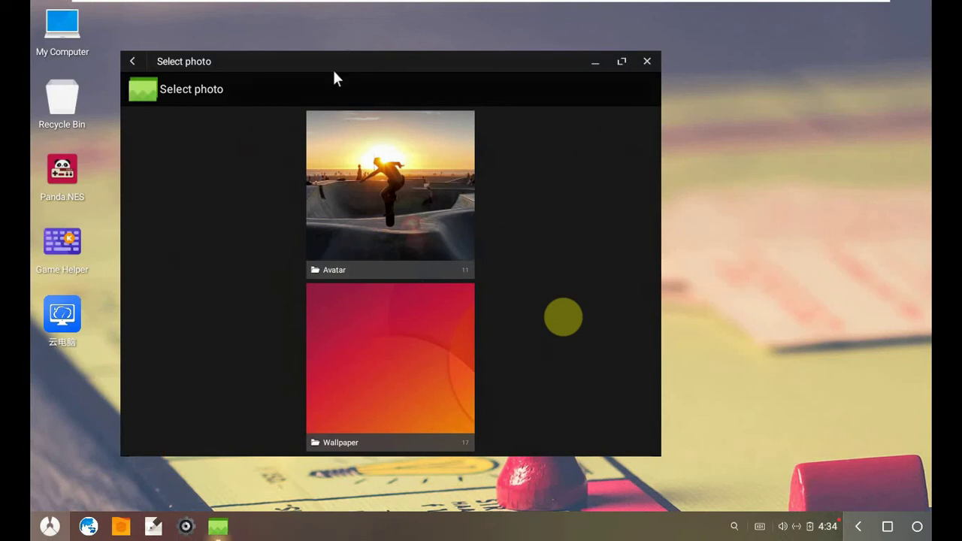
{"action": "left_click_drag", "start_coordinate": [335, 72], "coordinate": [390, 63]}
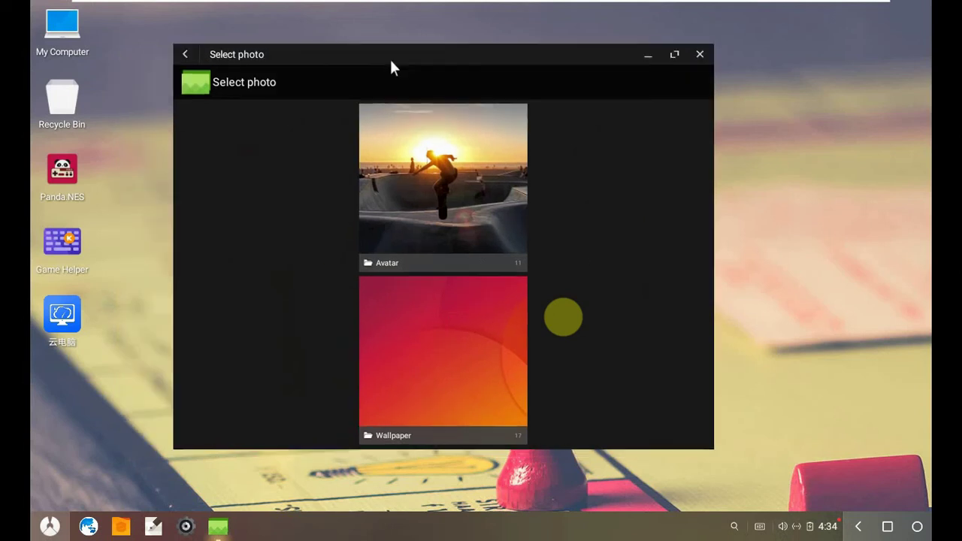
{"action": "left_click", "coordinate": [430, 316]}
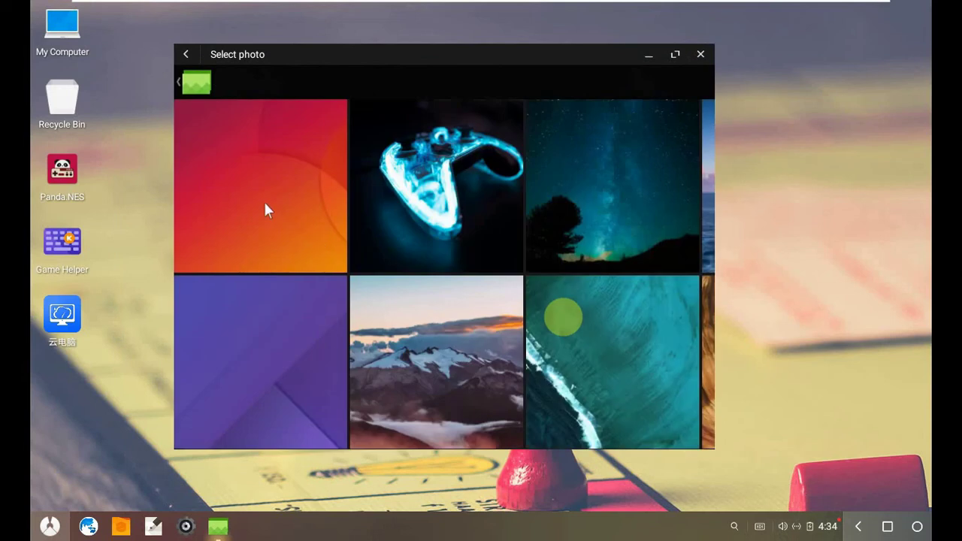
{"action": "left_click", "coordinate": [290, 173]}
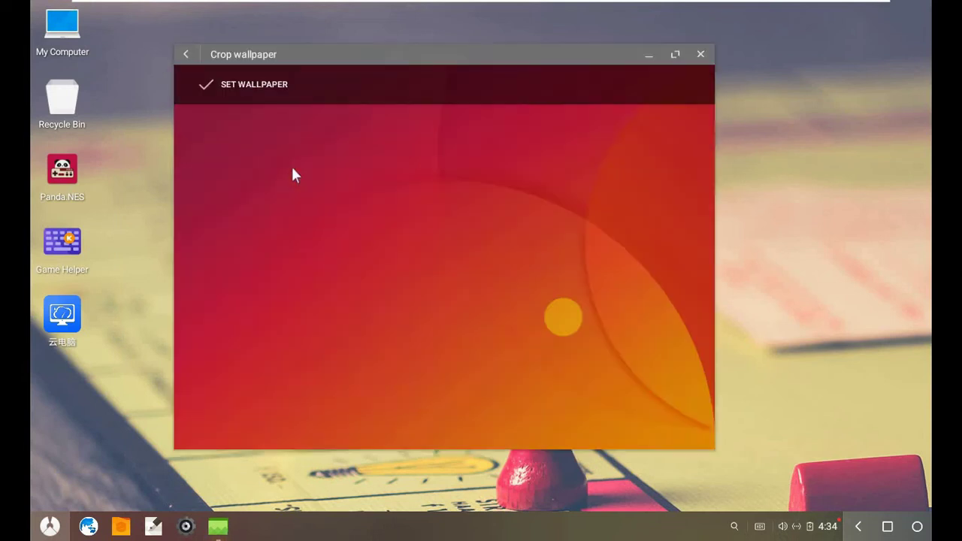
{"action": "left_click", "coordinate": [245, 84]}
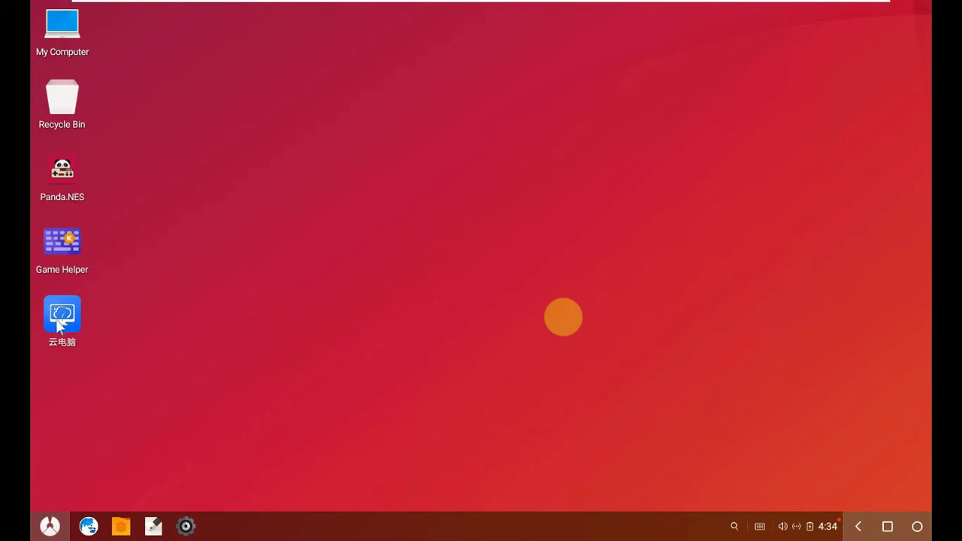
{"action": "double_click", "coordinate": [60, 34]}
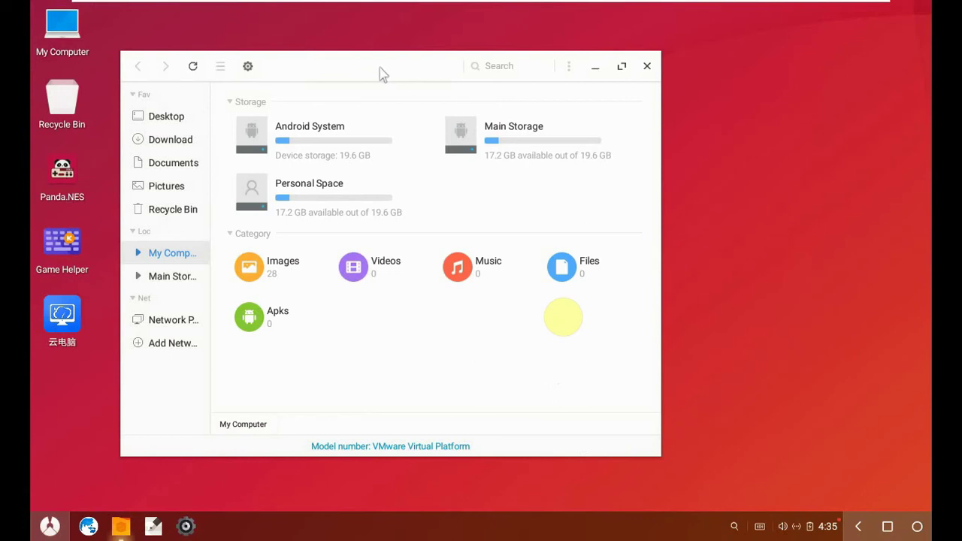
{"action": "left_click_drag", "start_coordinate": [383, 74], "coordinate": [454, 73]}
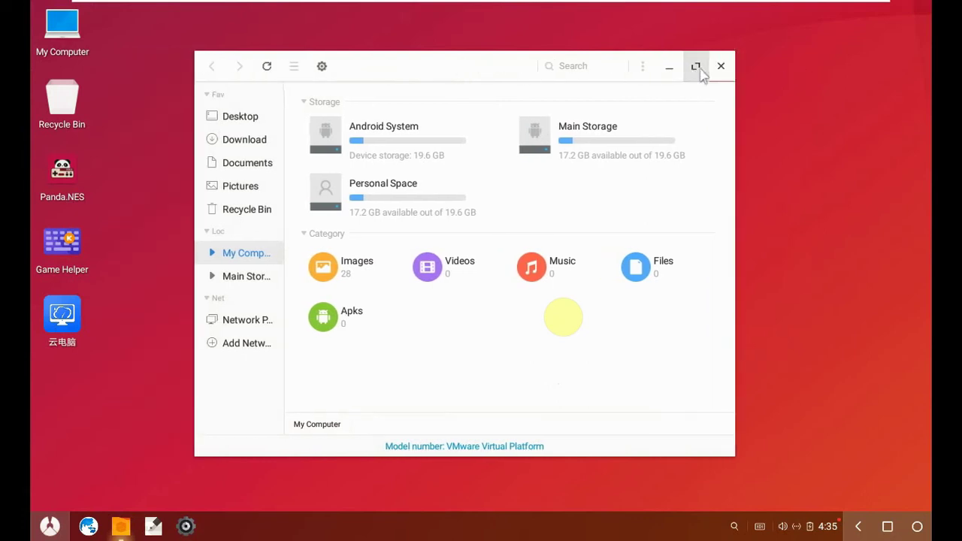
{"action": "left_click", "coordinate": [692, 66]}
{"action": "left_click", "coordinate": [892, 16]}
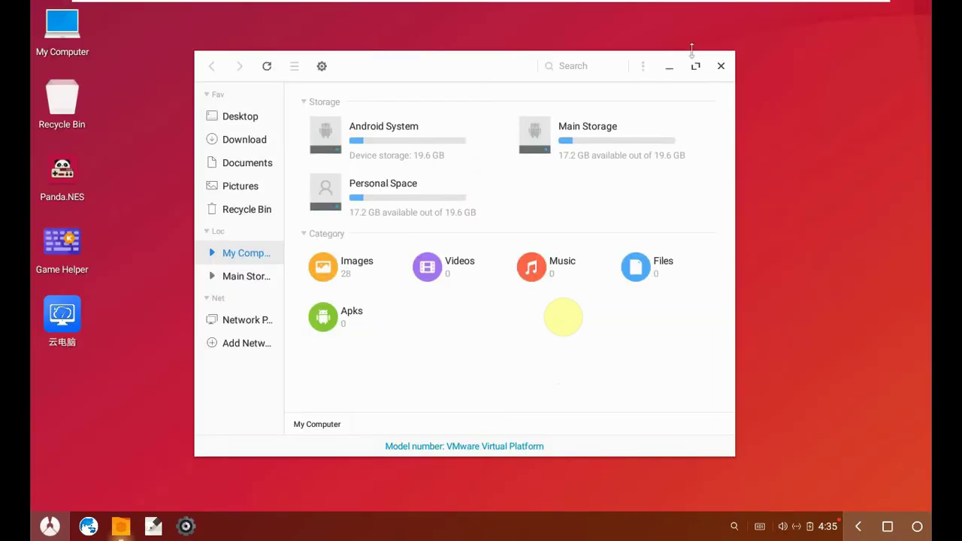
{"action": "left_click", "coordinate": [659, 75]}
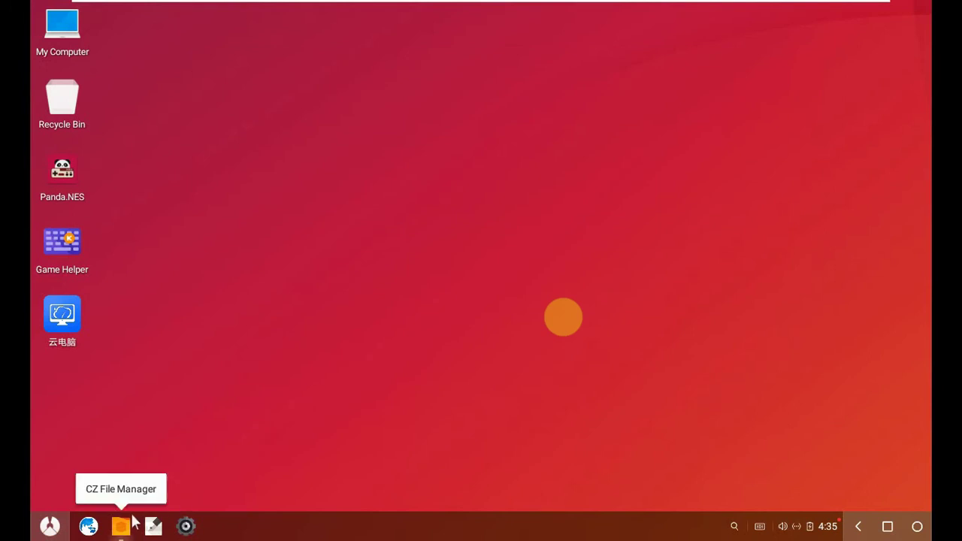
{"action": "left_click", "coordinate": [130, 522]}
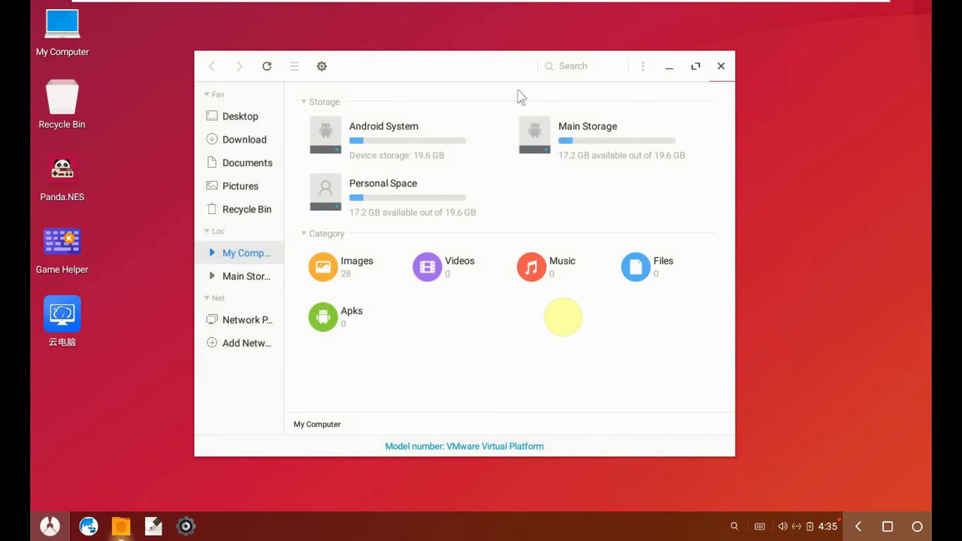
{"action": "left_click_drag", "start_coordinate": [497, 73], "coordinate": [485, 51]}
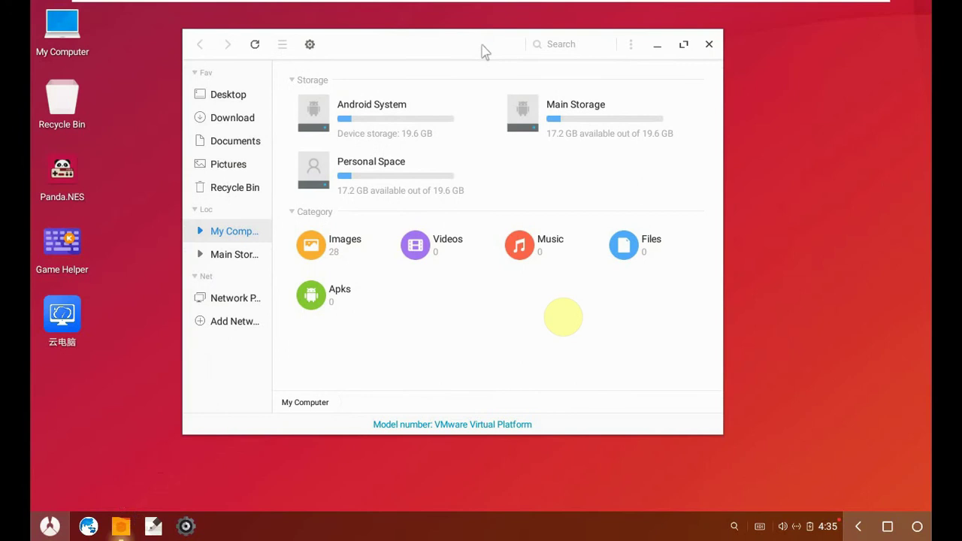
{"action": "double_click", "coordinate": [364, 120]}
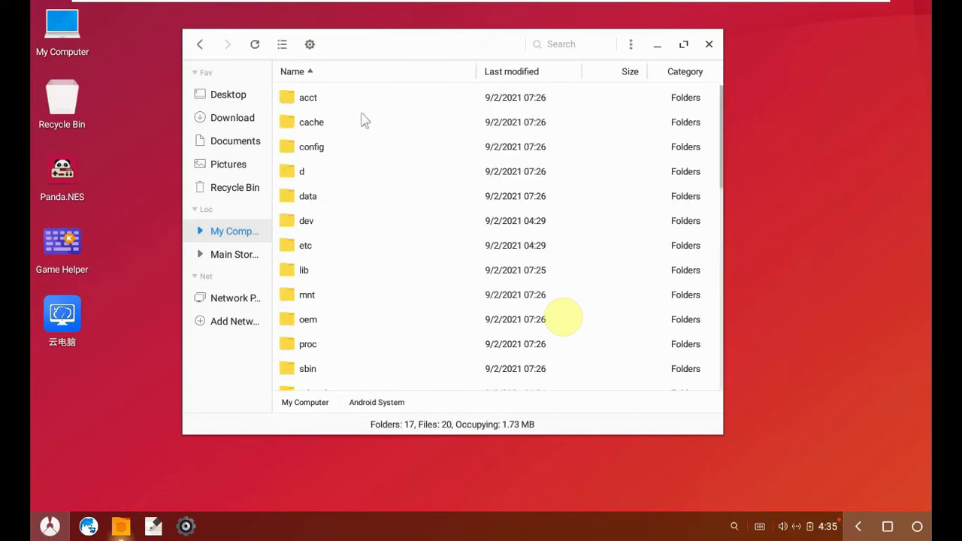
{"action": "scroll", "coordinate": [308, 274], "scroll_direction": "down", "scroll_amount": 5}
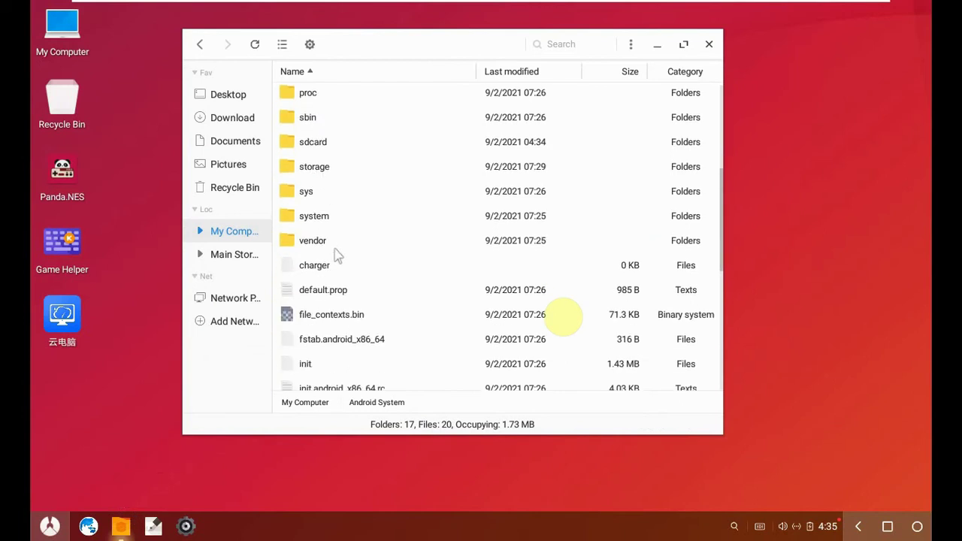
{"action": "scroll", "coordinate": [333, 251], "scroll_direction": "up", "scroll_amount": 4}
{"action": "scroll", "coordinate": [333, 253], "scroll_direction": "up", "scroll_amount": 1}
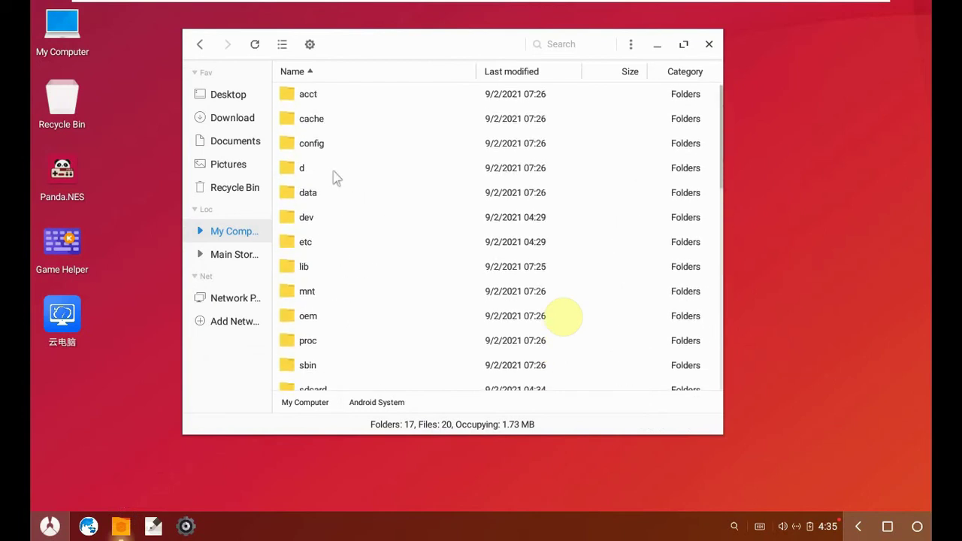
{"action": "left_click", "coordinate": [198, 44]}
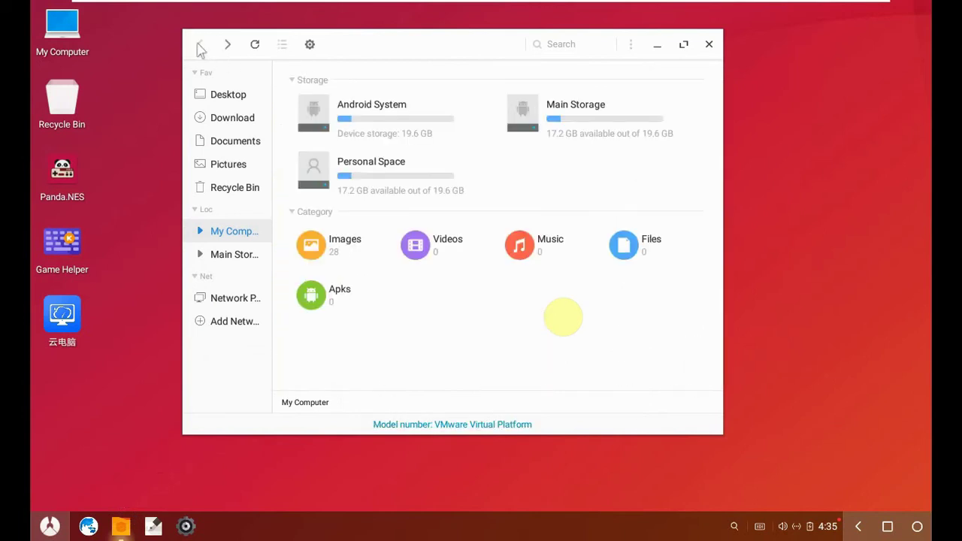
{"action": "double_click", "coordinate": [599, 120]}
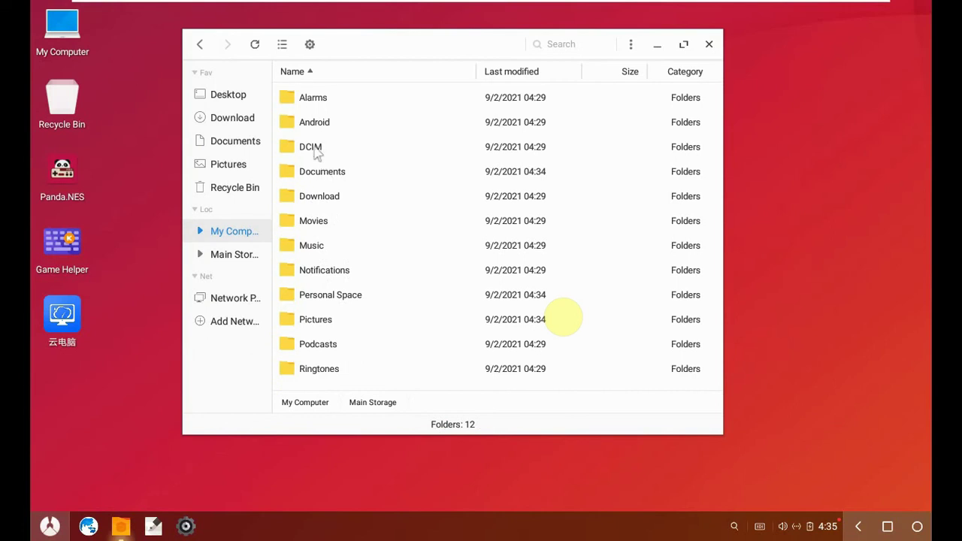
{"action": "left_click", "coordinate": [199, 45]}
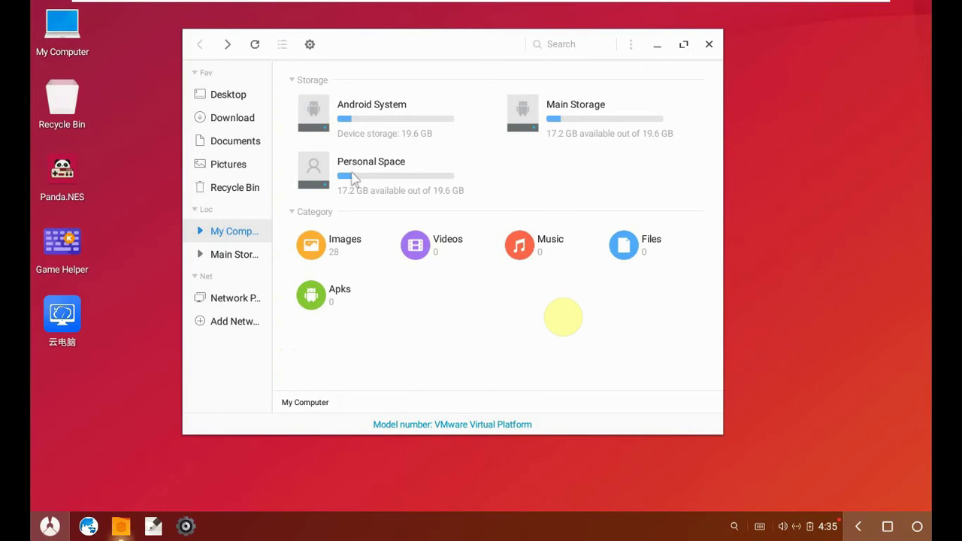
{"action": "left_click", "coordinate": [355, 179]}
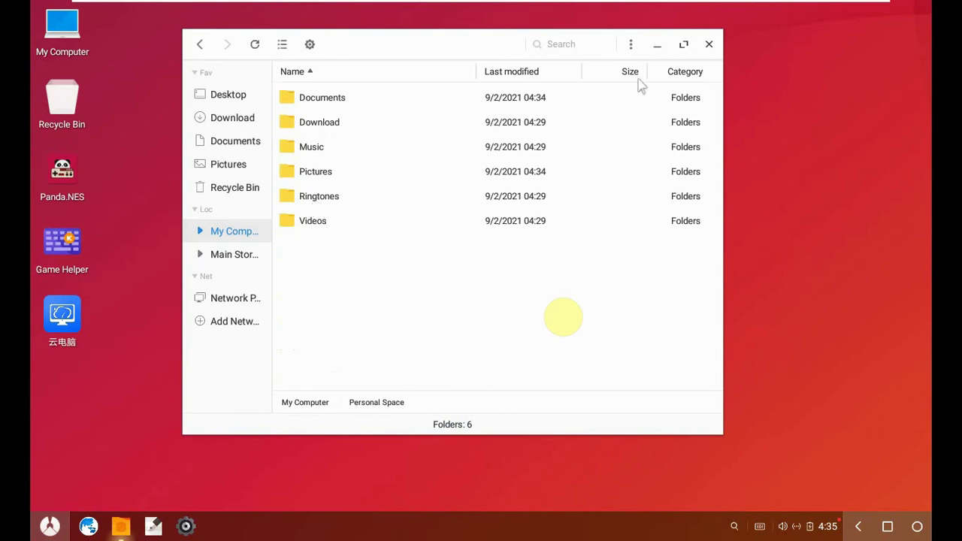
{"action": "left_click", "coordinate": [709, 47]}
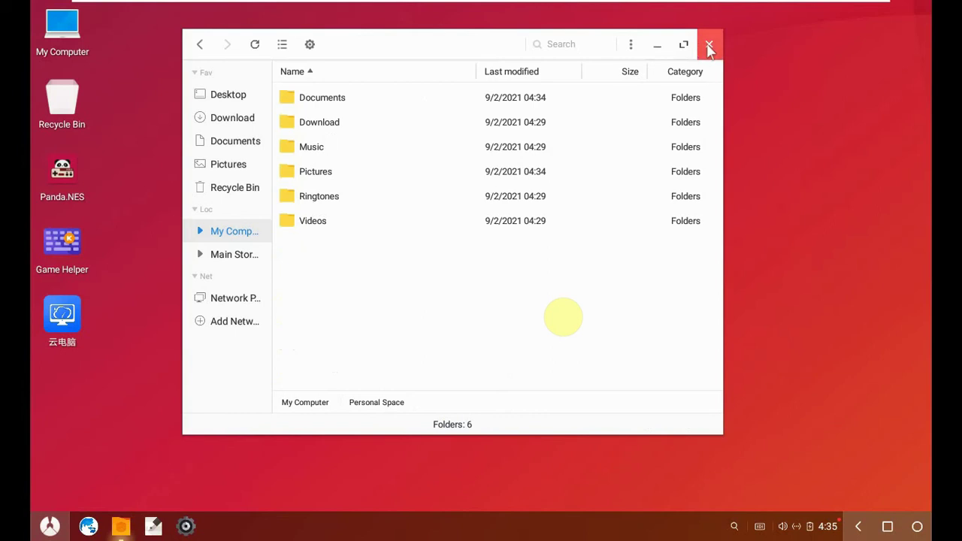
{"action": "left_click", "coordinate": [711, 45]}
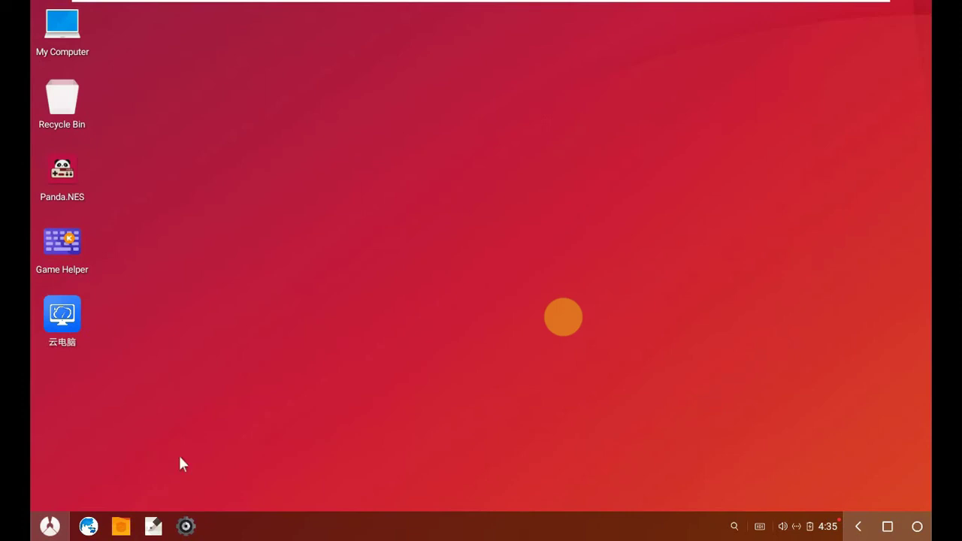
- Add Türkçe (Türkiye) under Languages & input and drag it to the top of the list
{"action": "left_click", "coordinate": [187, 525]}
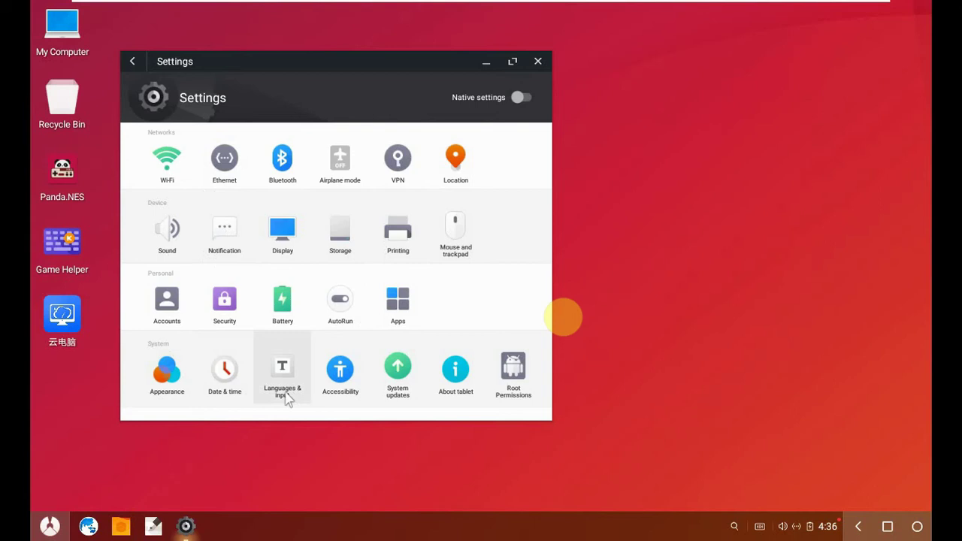
{"action": "left_click", "coordinate": [283, 383]}
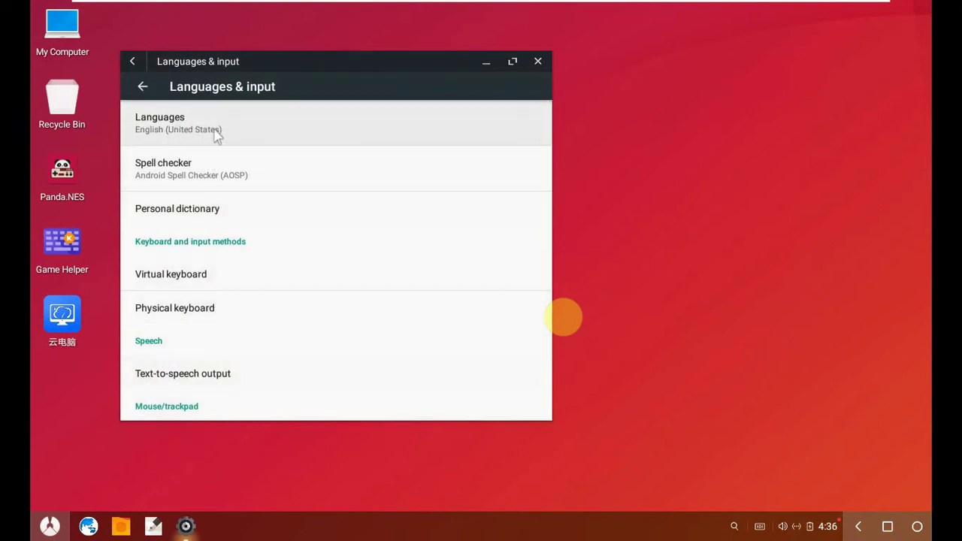
{"action": "left_click", "coordinate": [216, 134]}
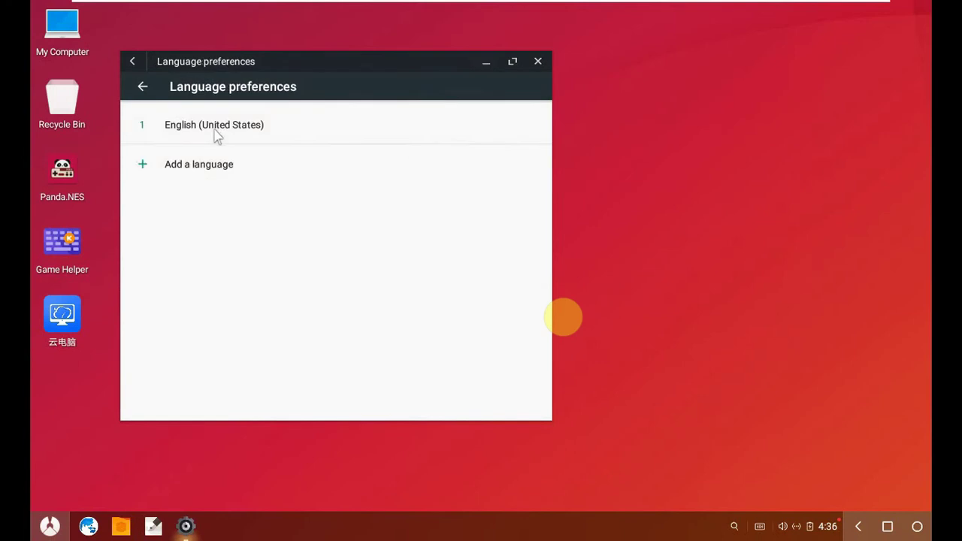
{"action": "left_click", "coordinate": [149, 167]}
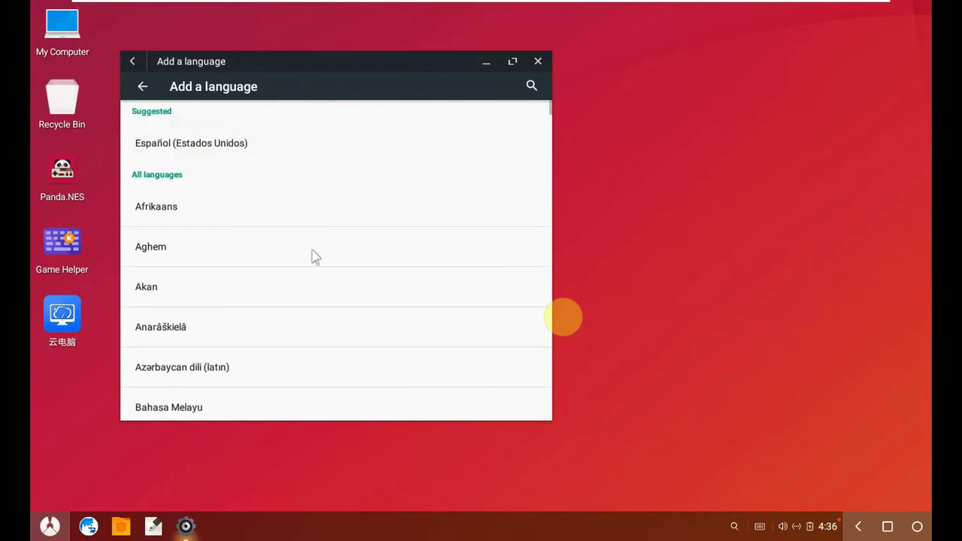
{"action": "scroll", "coordinate": [314, 255], "scroll_direction": "down", "scroll_amount": 15}
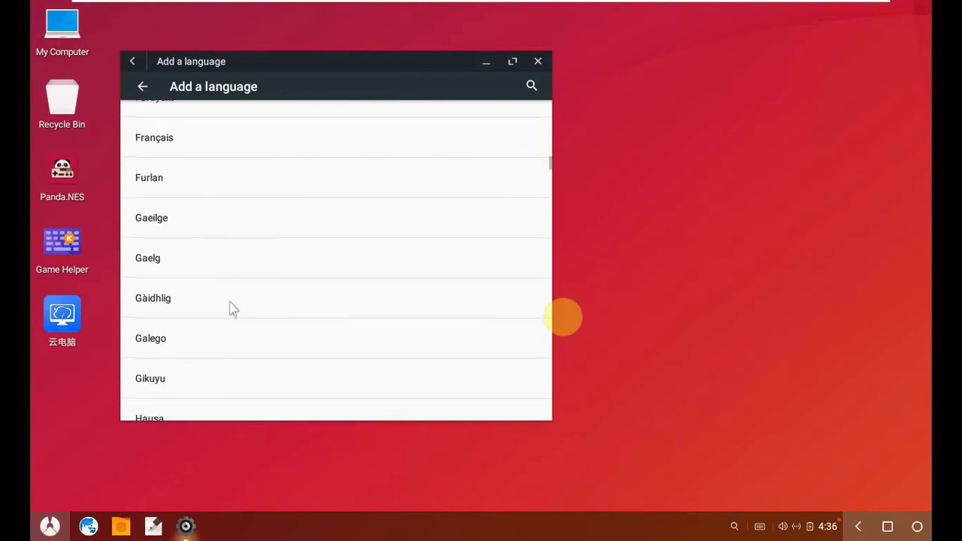
{"action": "scroll", "coordinate": [230, 303], "scroll_direction": "down", "scroll_amount": 15}
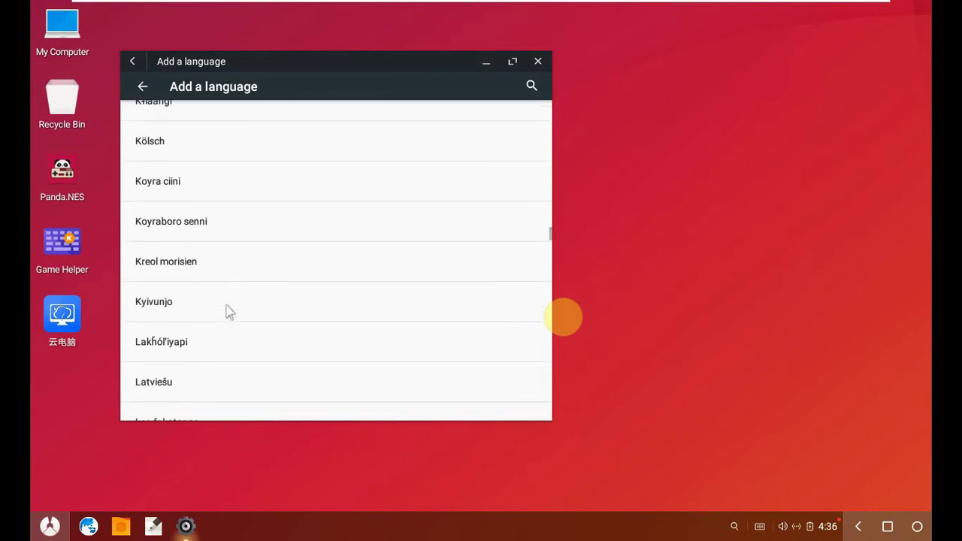
{"action": "scroll", "coordinate": [230, 312], "scroll_direction": "down", "scroll_amount": 15}
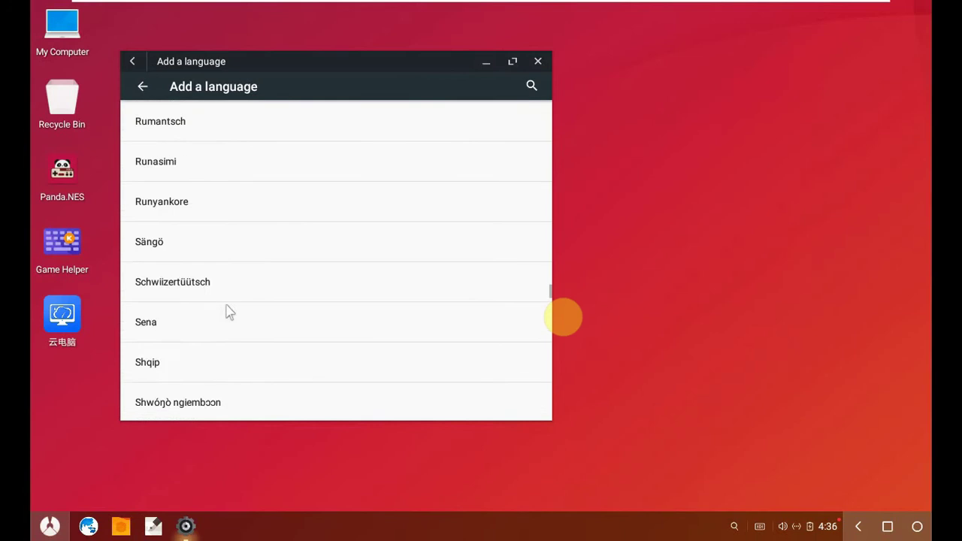
{"action": "scroll", "coordinate": [230, 312], "scroll_direction": "down", "scroll_amount": 5}
{"action": "scroll", "coordinate": [230, 312], "scroll_direction": "down", "scroll_amount": 2}
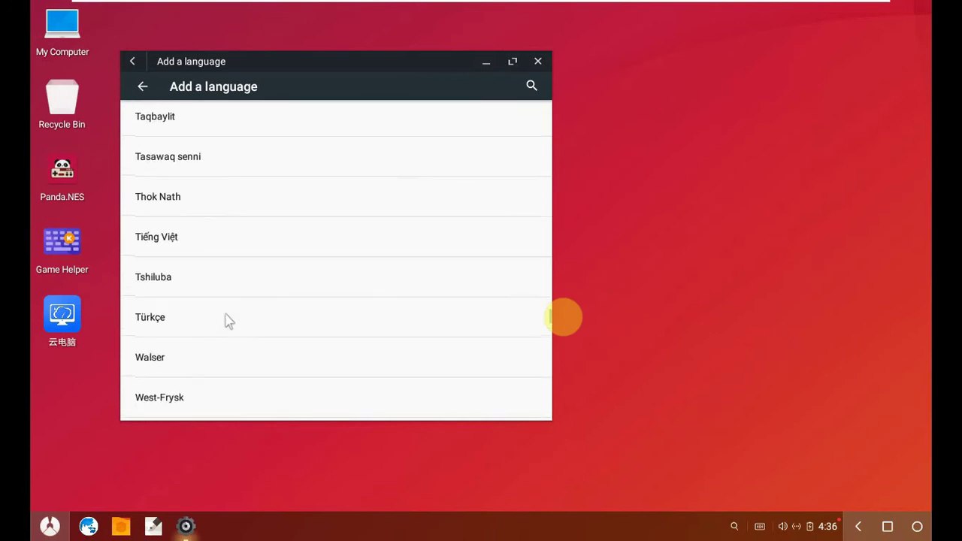
{"action": "left_click", "coordinate": [208, 320]}
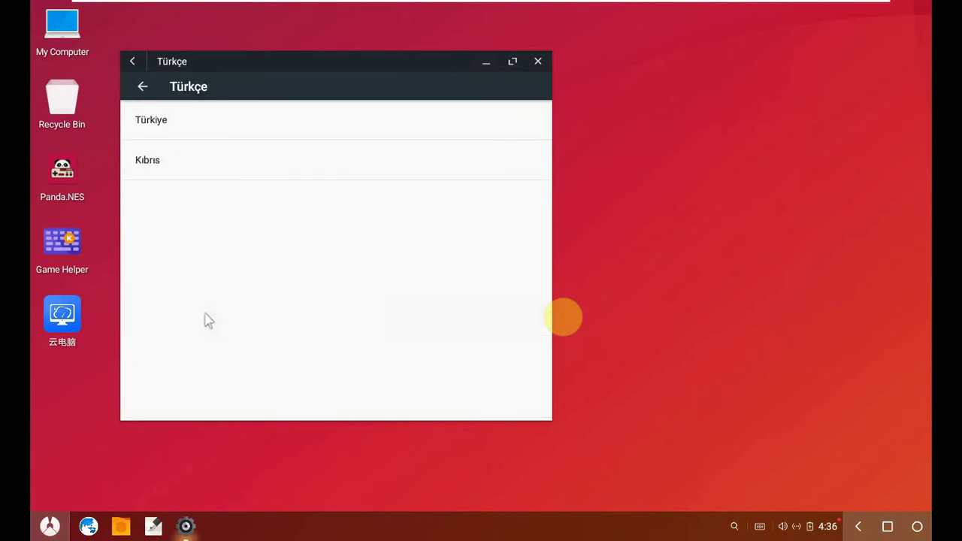
{"action": "left_click", "coordinate": [224, 127]}
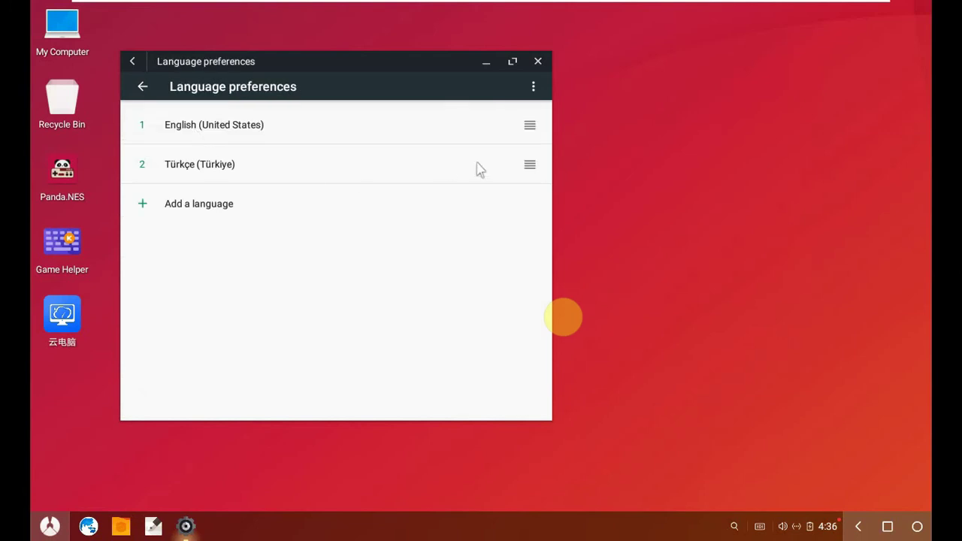
{"action": "left_click_drag", "start_coordinate": [530, 172], "coordinate": [530, 124]}
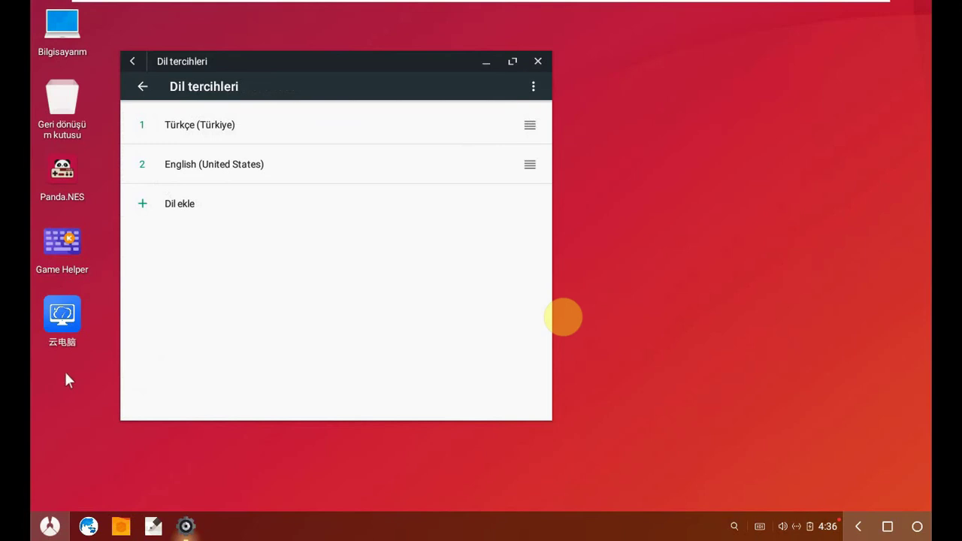
- Open the Calculator from the launcher and close it again
{"action": "left_click", "coordinate": [50, 526]}
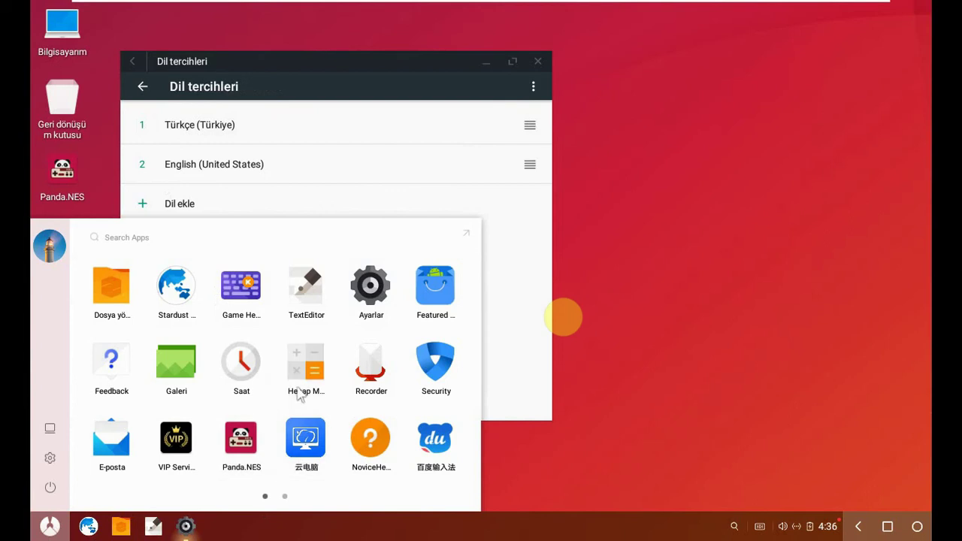
{"action": "left_click", "coordinate": [300, 365]}
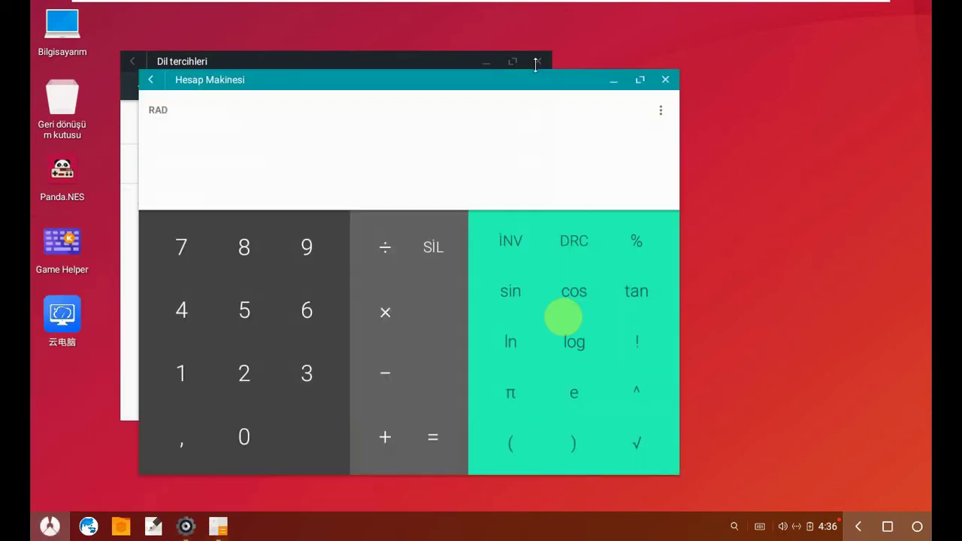
{"action": "left_click", "coordinate": [666, 79]}
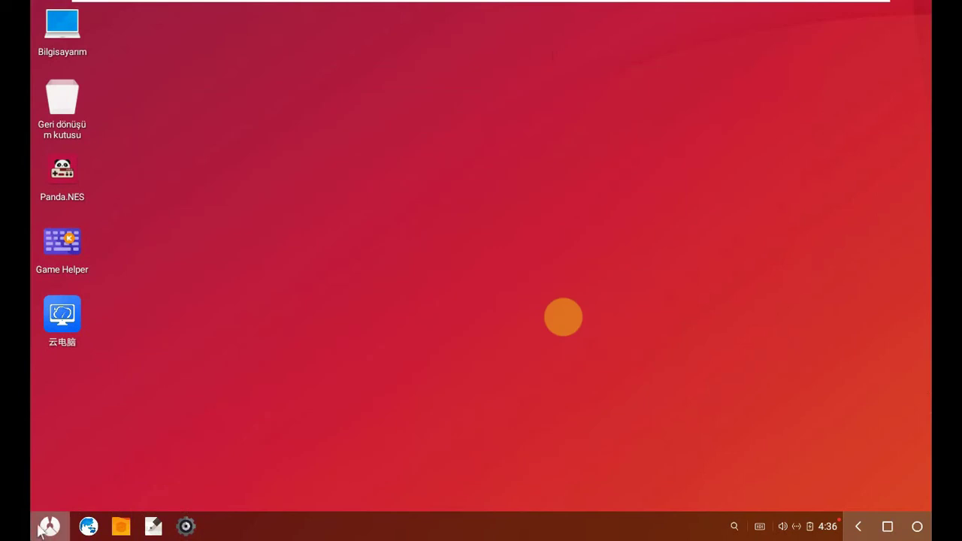
- Launch the Play Store from the launcher's second page and start Google sign-in with OTURUM AÇ
{"action": "left_click", "coordinate": [48, 528]}
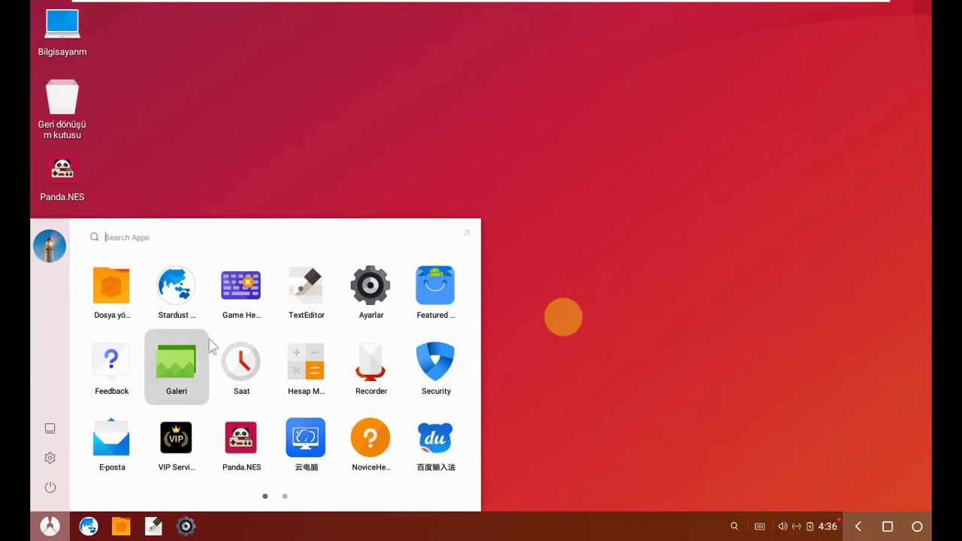
{"action": "scroll", "coordinate": [214, 353], "scroll_direction": "down", "scroll_amount": 1}
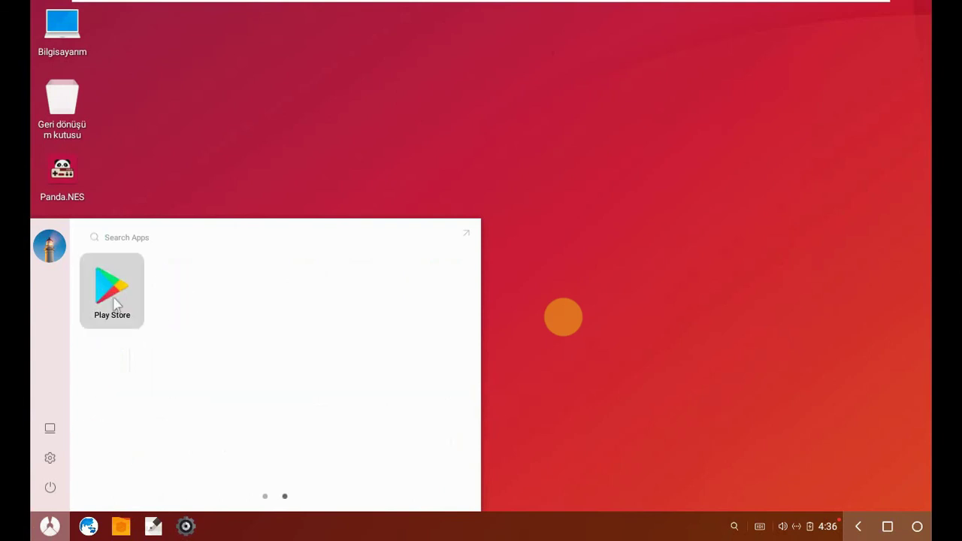
{"action": "left_click", "coordinate": [114, 303]}
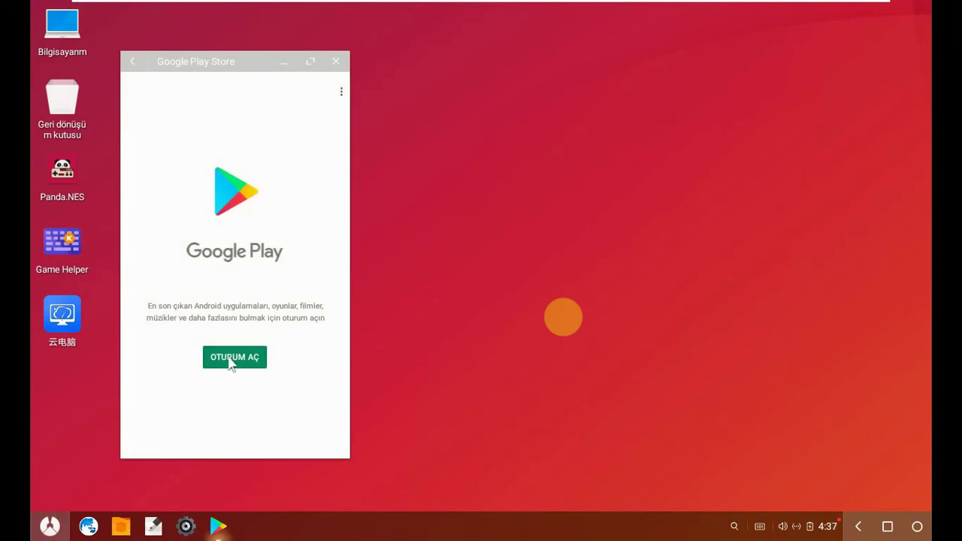
{"action": "left_click", "coordinate": [230, 355]}
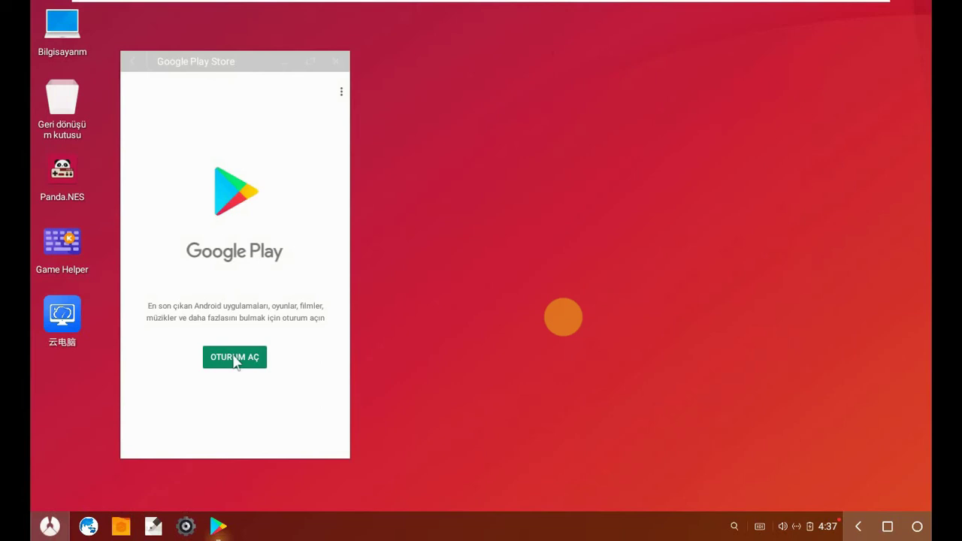
{"action": "left_click", "coordinate": [253, 356]}
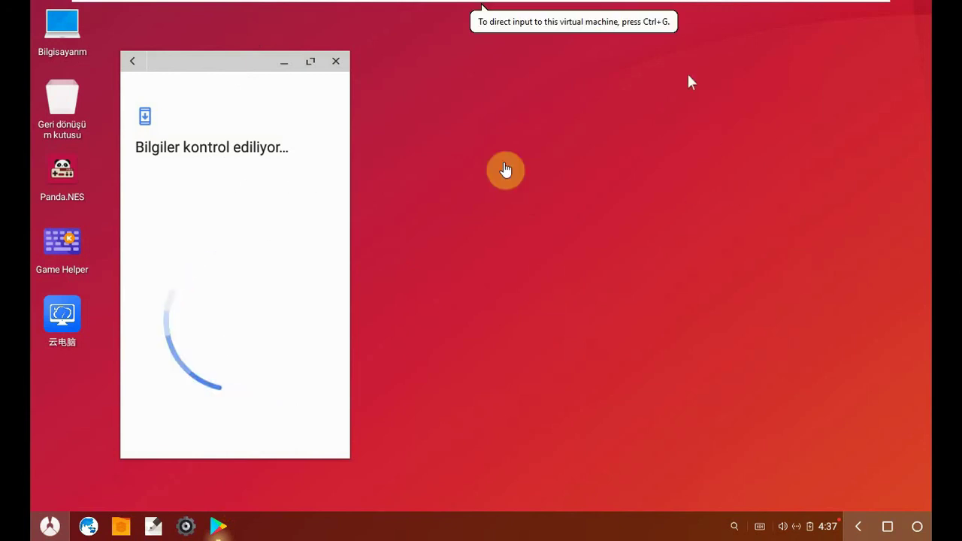
- Start typing the Google e-mail, then relaunch the Play Store and restart the sign-in
{"action": "mouse_move", "coordinate": [711, 8]}
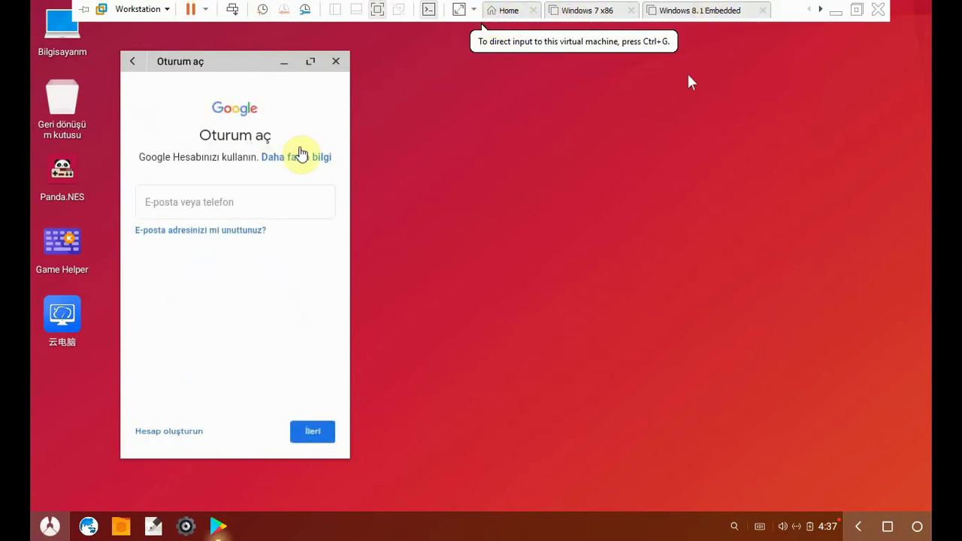
{"action": "left_click", "coordinate": [261, 198]}
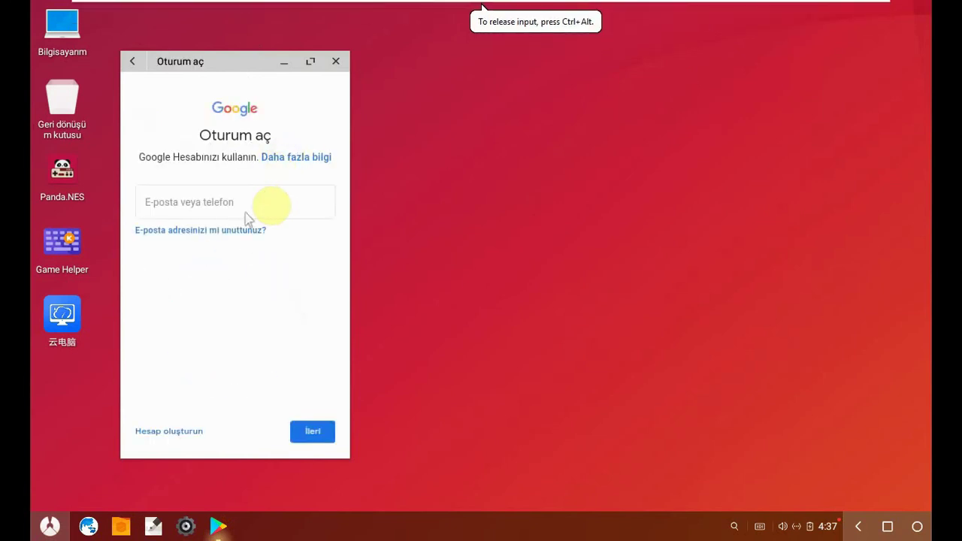
{"action": "left_click", "coordinate": [248, 205]}
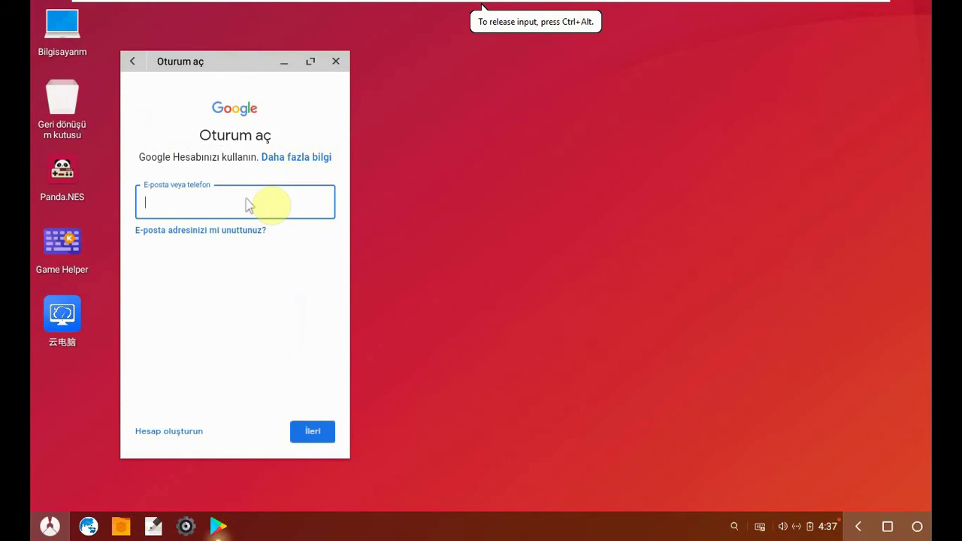
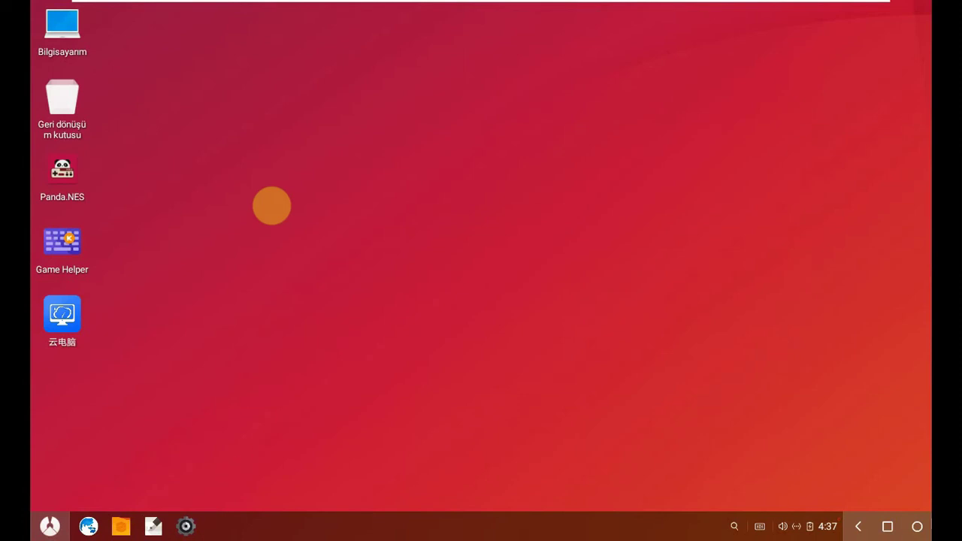
{"action": "left_click", "coordinate": [50, 526]}
{"action": "left_click", "coordinate": [119, 305]}
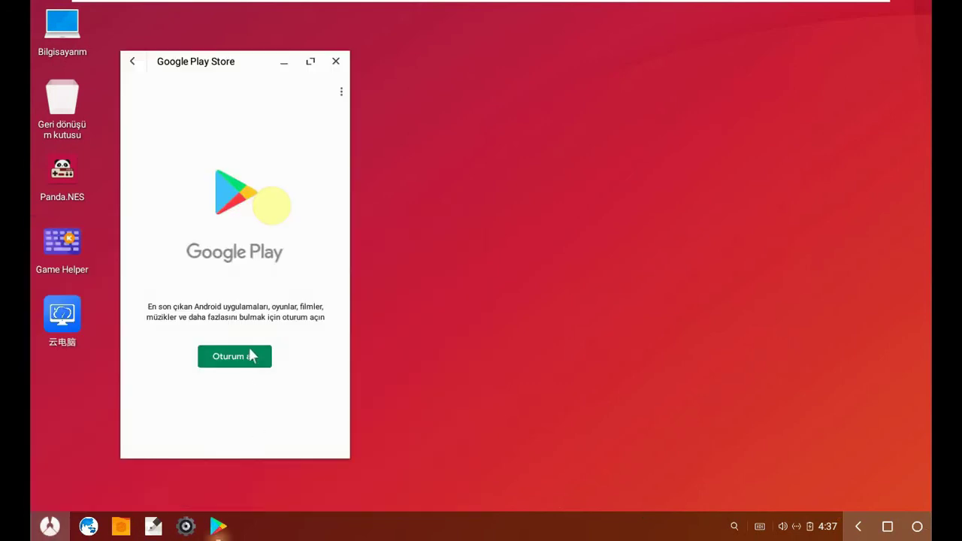
{"action": "left_click", "coordinate": [246, 358]}
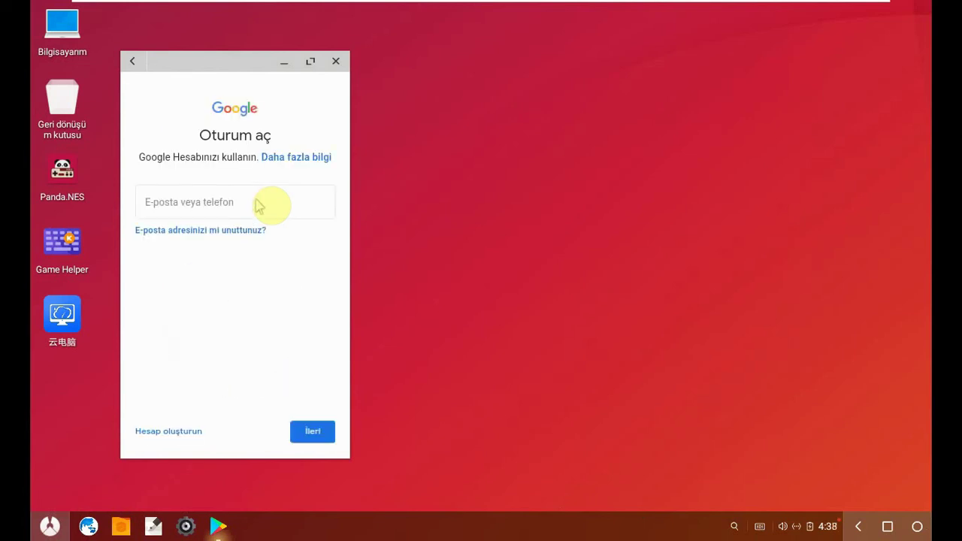
- Enter the Google account e-mail and password with İleri, then maximize and restore the window
{"action": "left_click", "coordinate": [249, 208]}
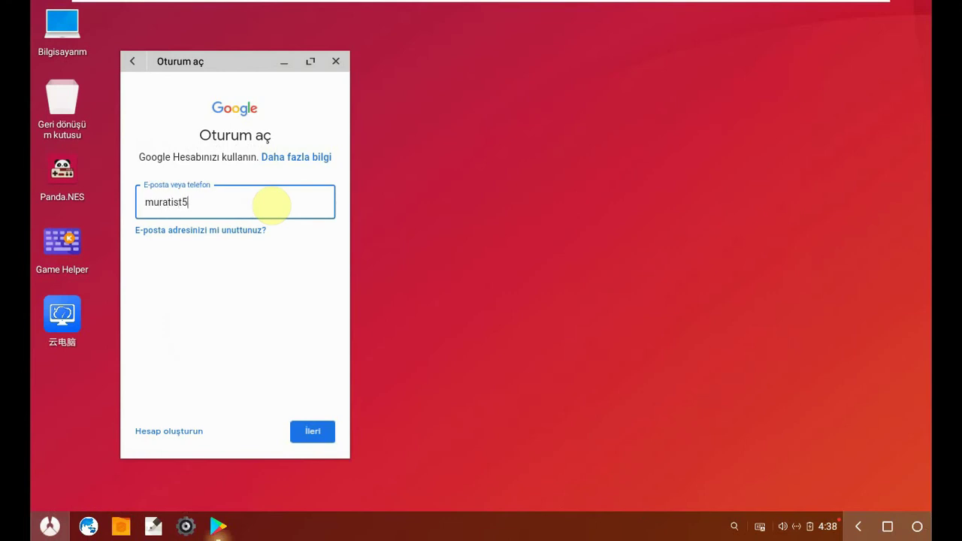
{"action": "left_click", "coordinate": [322, 432]}
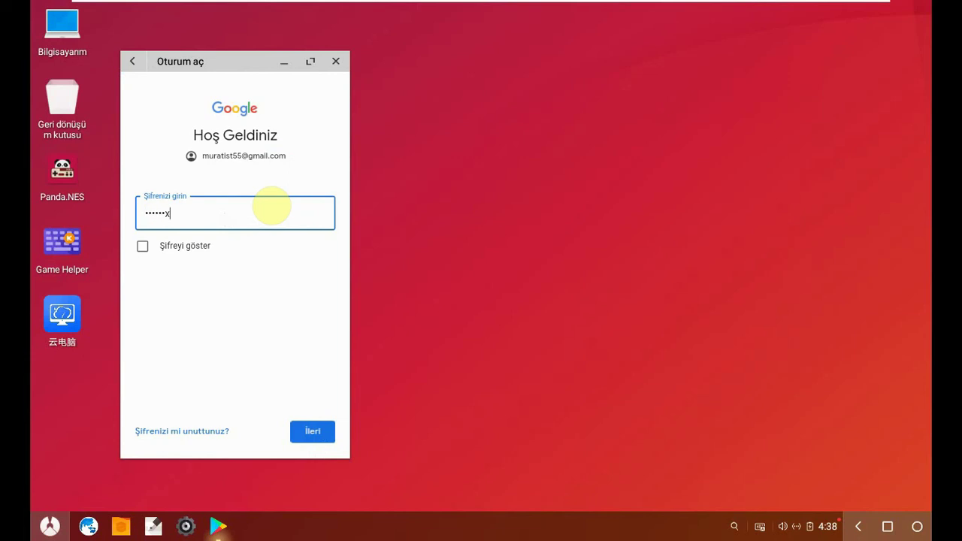
{"action": "left_click", "coordinate": [315, 433]}
{"action": "left_click", "coordinate": [315, 435]}
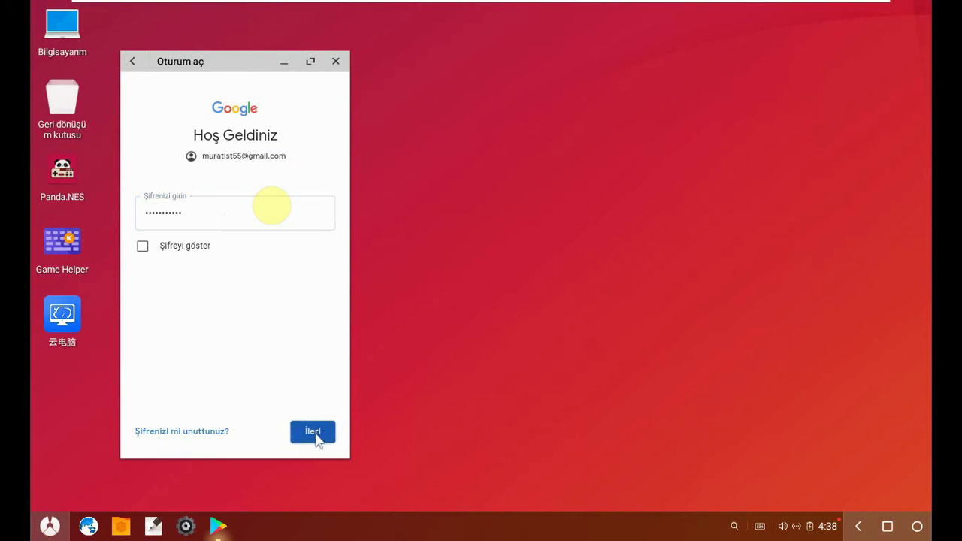
{"action": "left_click", "coordinate": [314, 435]}
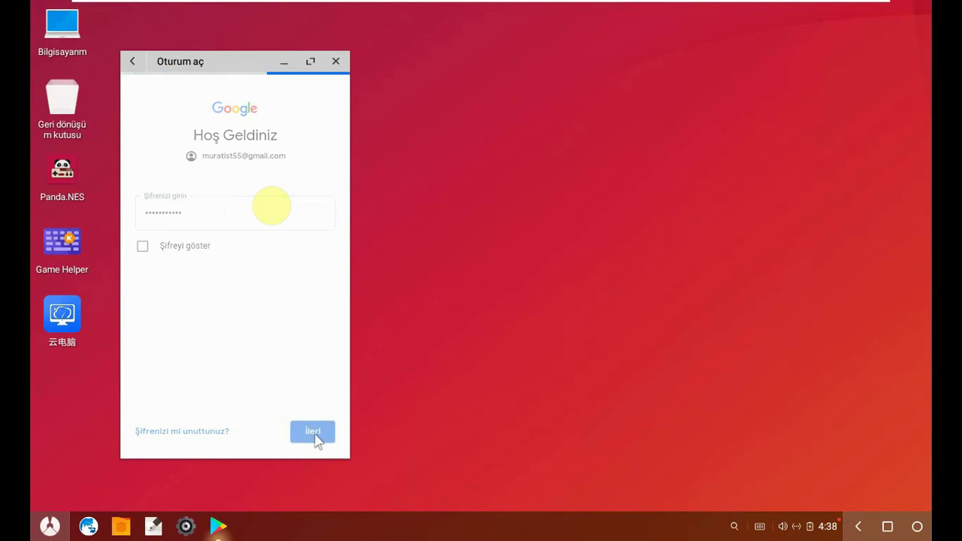
{"action": "left_click", "coordinate": [310, 61]}
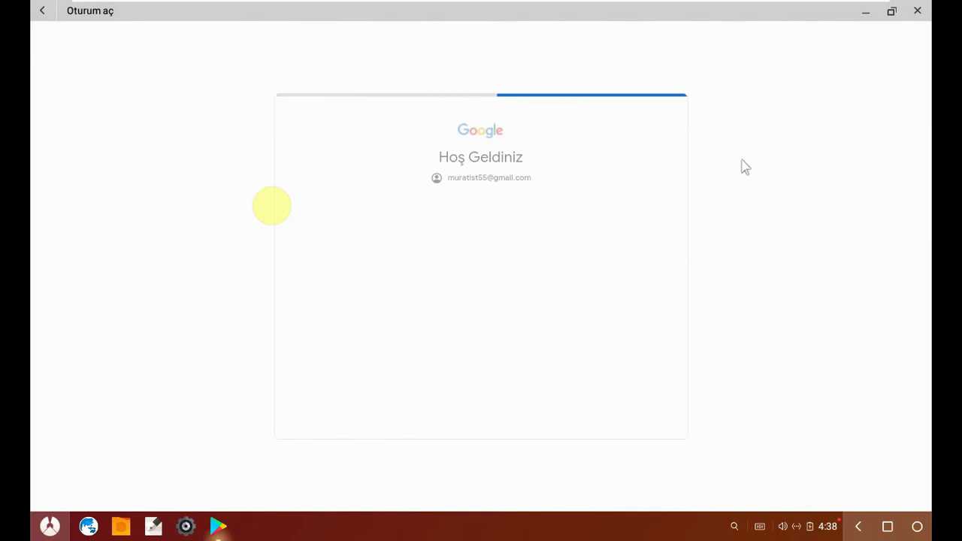
{"action": "left_click", "coordinate": [892, 13]}
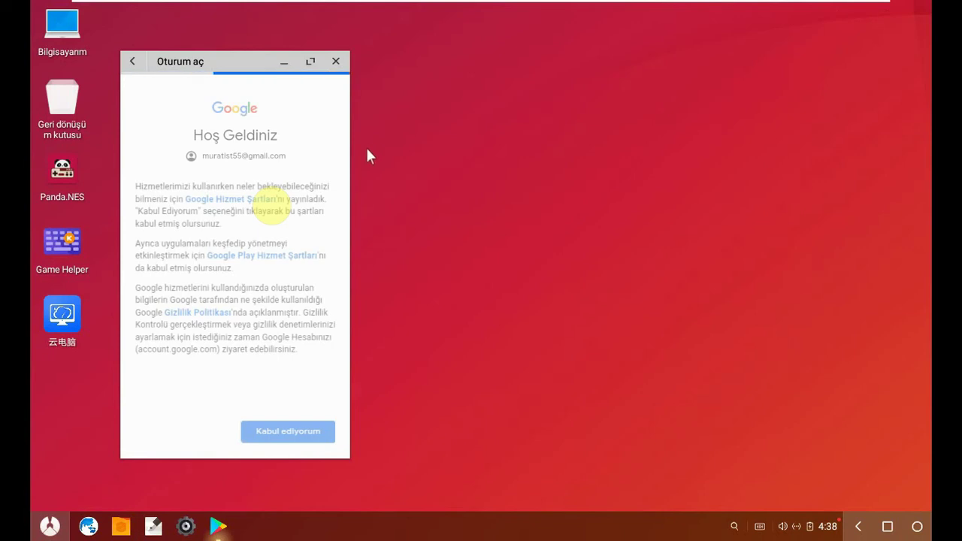
- Launch TextEditor, dismiss its Shortcut keys dialog, drag the window aside, then close it
{"action": "left_click", "coordinate": [50, 526]}
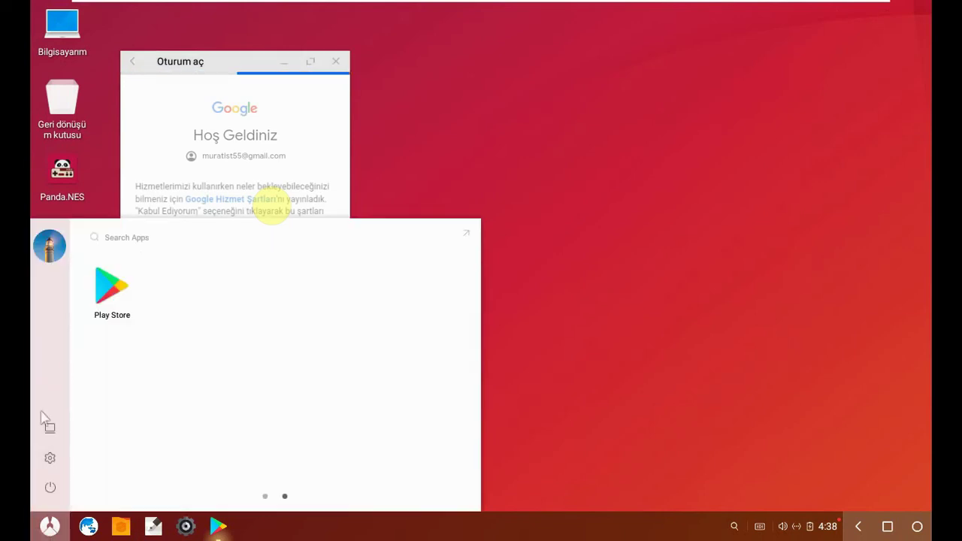
{"action": "left_click", "coordinate": [265, 497]}
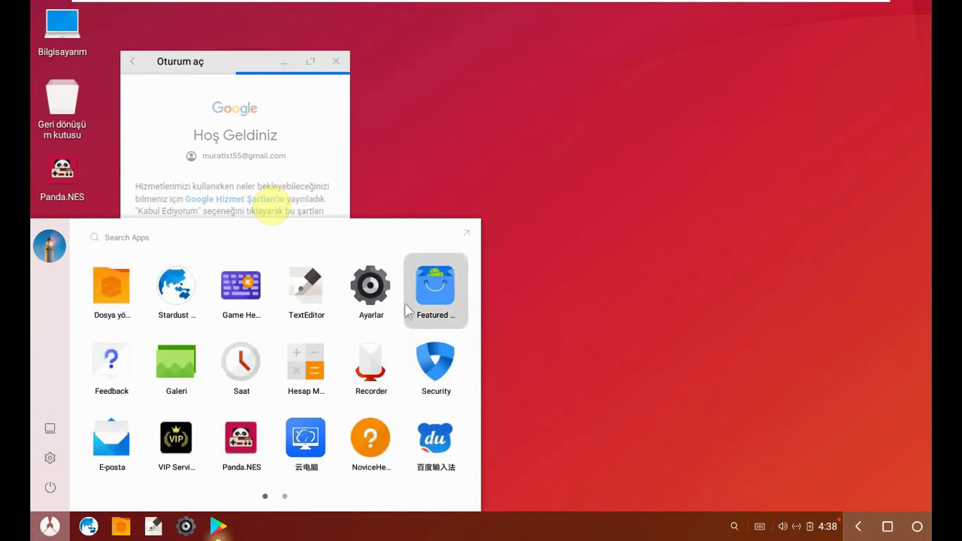
{"action": "scroll", "coordinate": [198, 401], "scroll_direction": "down", "scroll_amount": 1}
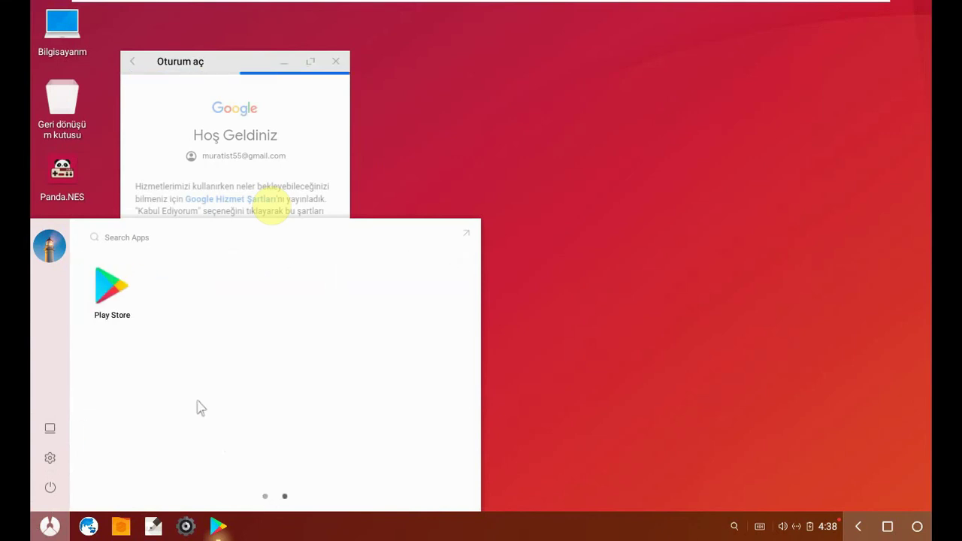
{"action": "scroll", "coordinate": [198, 401], "scroll_direction": "up", "scroll_amount": 1}
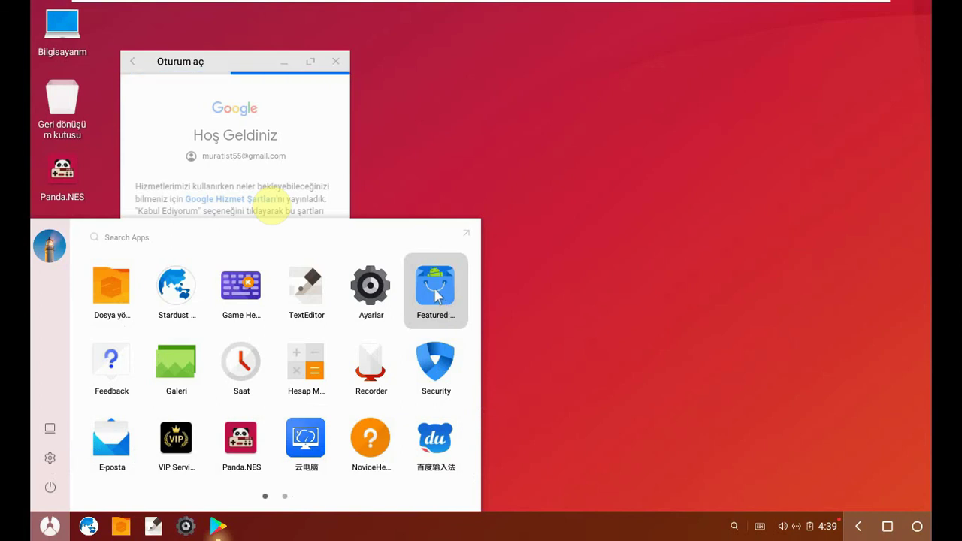
{"action": "left_click", "coordinate": [304, 297]}
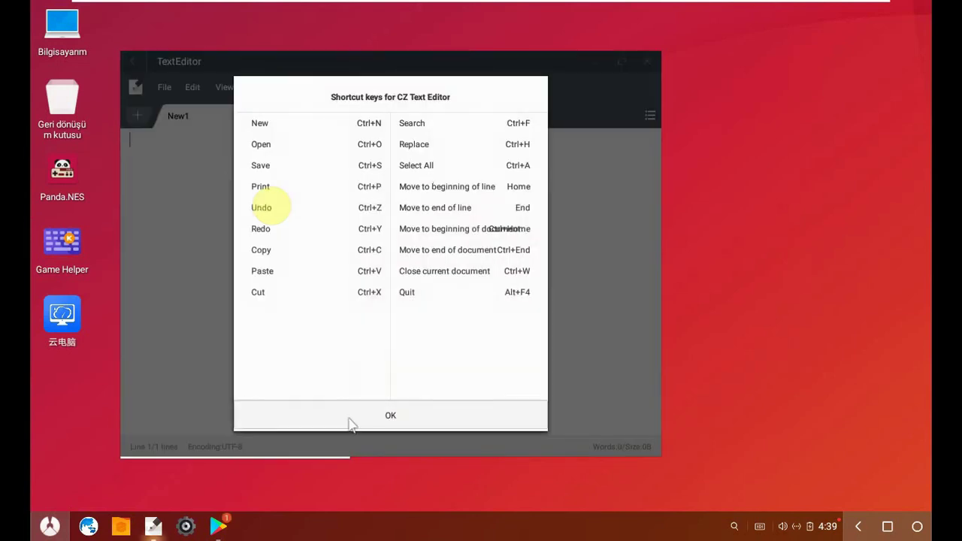
{"action": "left_click", "coordinate": [351, 418]}
{"action": "left_click_drag", "start_coordinate": [451, 61], "coordinate": [786, 130]}
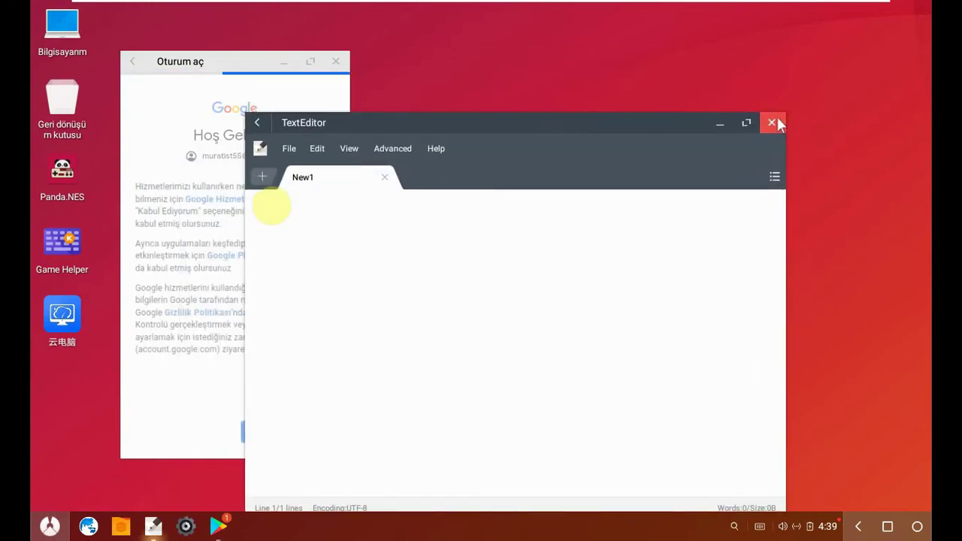
{"action": "left_click", "coordinate": [776, 122]}
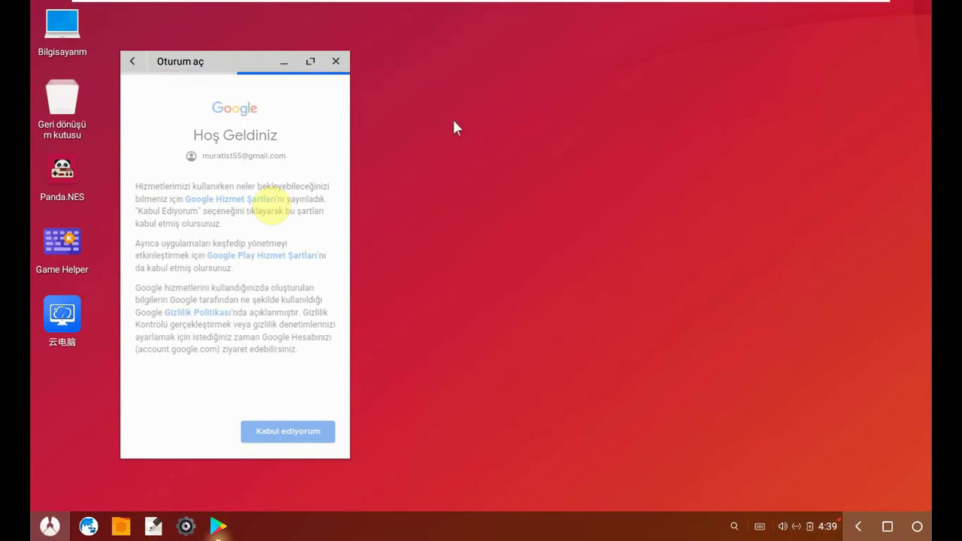
- Create a desktop folder with the default name Yeni klasör
{"action": "left_click", "coordinate": [461, 139]}
{"action": "right_click", "coordinate": [408, 277]}
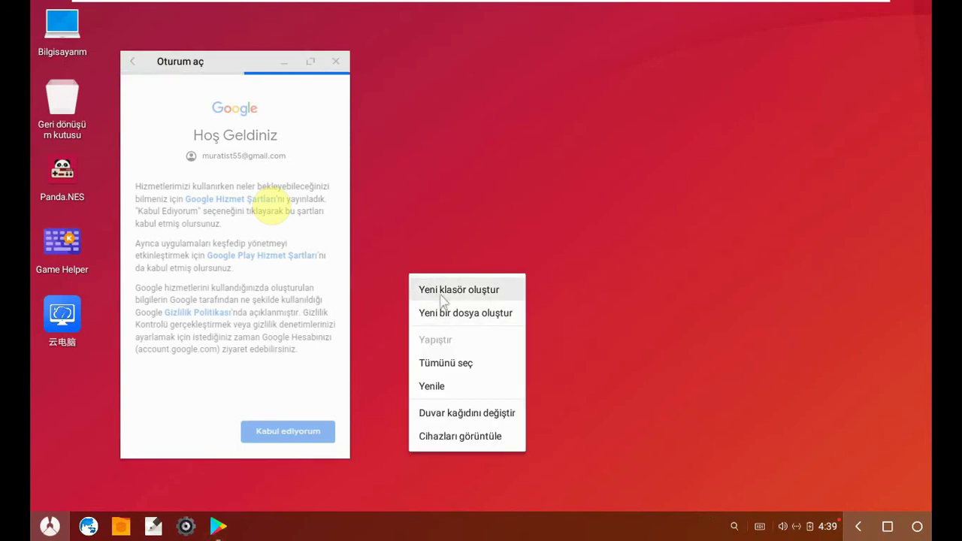
{"action": "left_click", "coordinate": [442, 290]}
{"action": "key", "text": "Return"}
- Open the Cihazları görüntüle display settings from the desktop menu and close them
{"action": "right_click", "coordinate": [438, 267]}
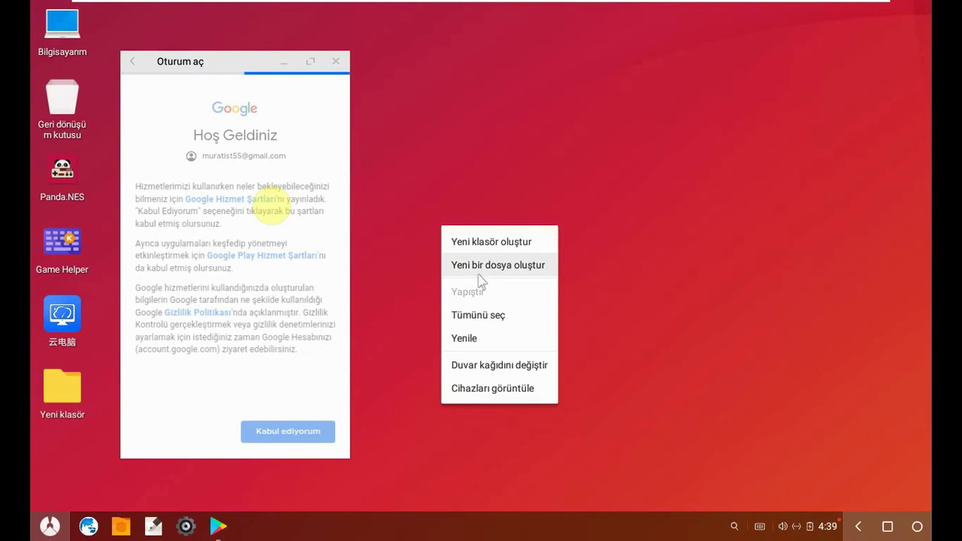
{"action": "left_click", "coordinate": [485, 394]}
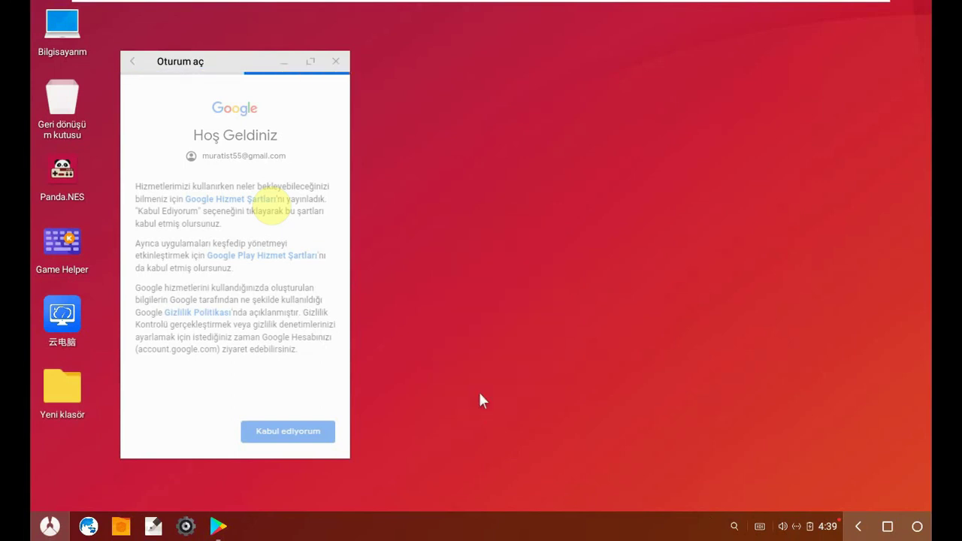
{"action": "scroll", "coordinate": [305, 167], "scroll_direction": "down", "scroll_amount": 2}
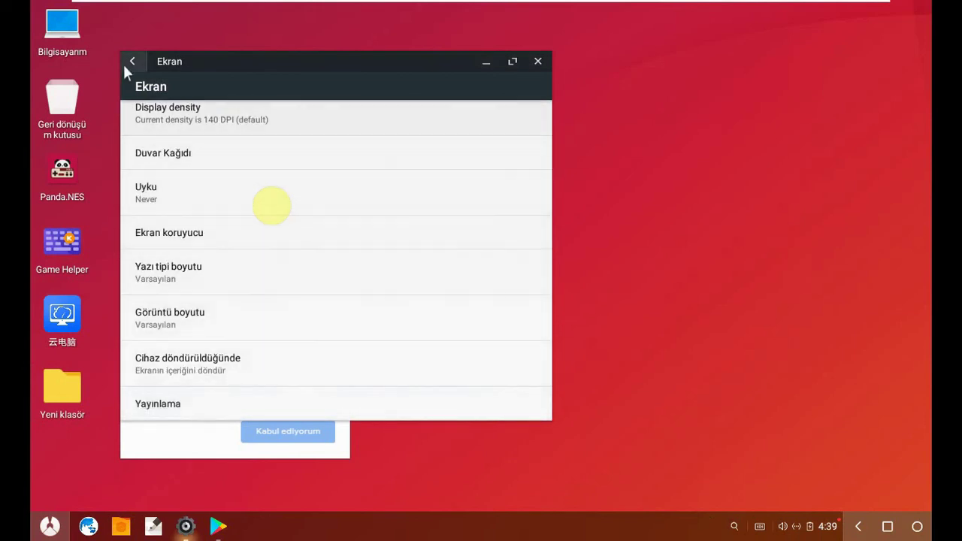
{"action": "left_click", "coordinate": [134, 62]}
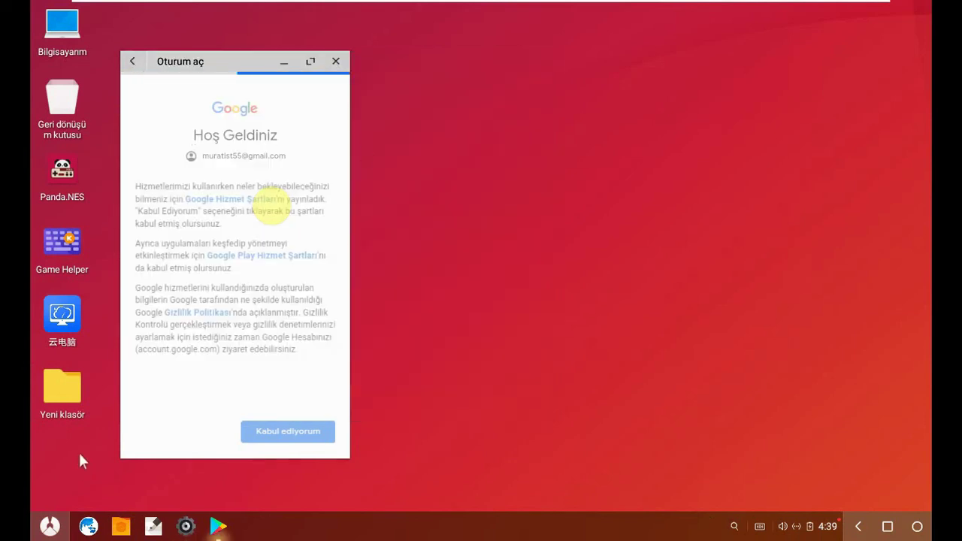
{"action": "left_click", "coordinate": [186, 527]}
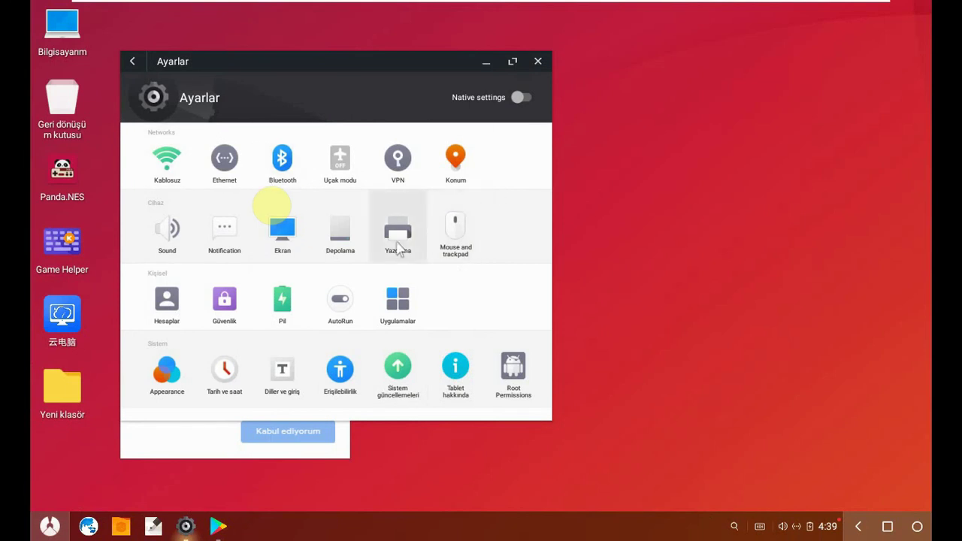
- Choose a new resolution under Ekran > Display Resolution and apply it with MODIFY AND RESTART
{"action": "left_click", "coordinate": [280, 205]}
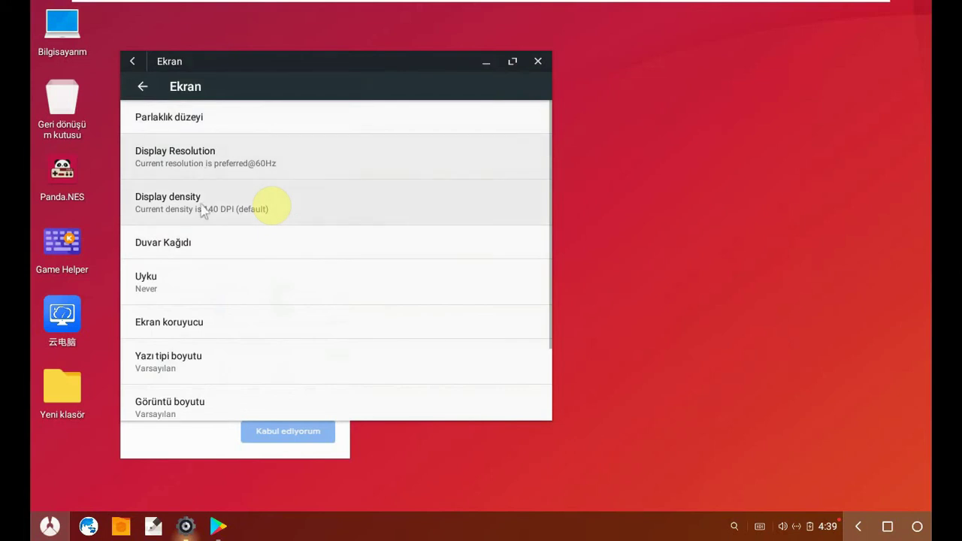
{"action": "left_click", "coordinate": [208, 160]}
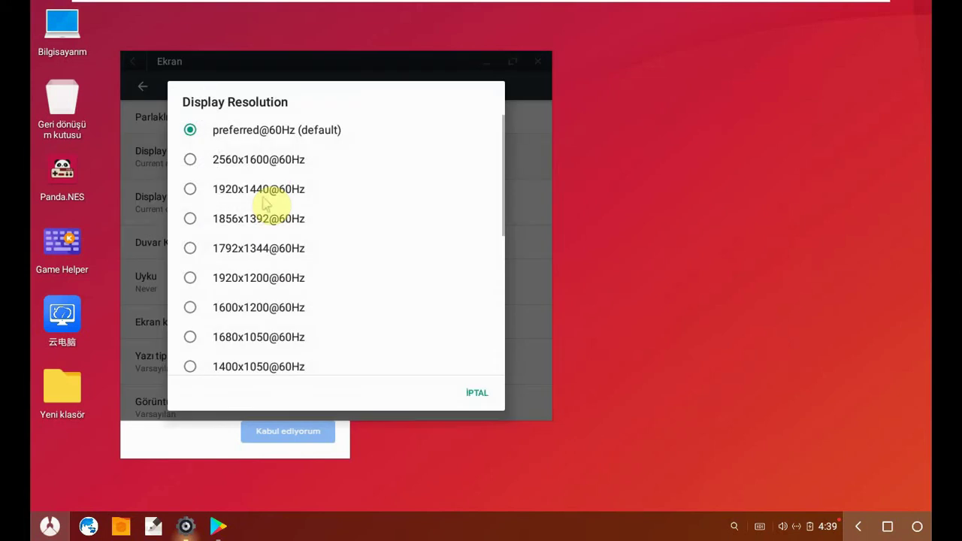
{"action": "scroll", "coordinate": [198, 288], "scroll_direction": "down", "scroll_amount": 6}
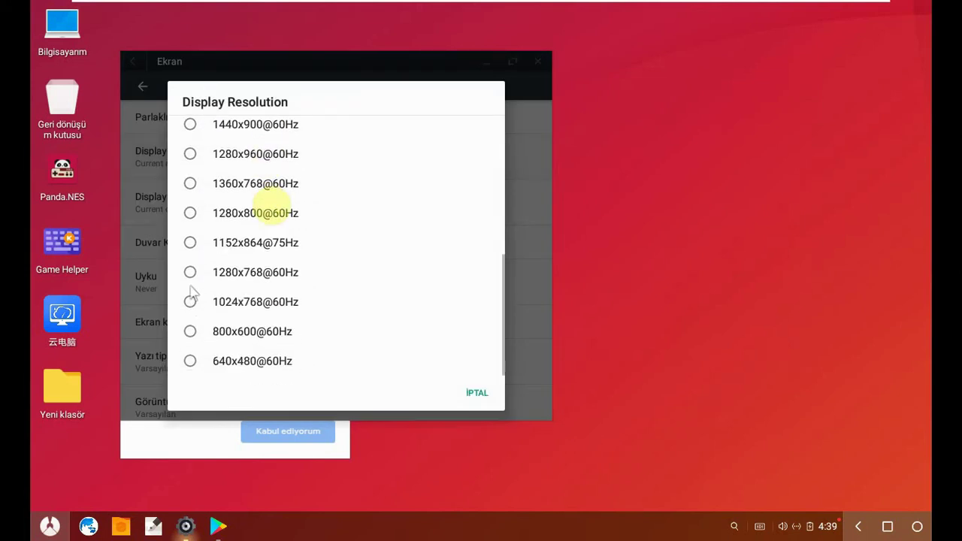
{"action": "scroll", "coordinate": [191, 294], "scroll_direction": "up", "scroll_amount": 1}
{"action": "left_click", "coordinate": [193, 225]}
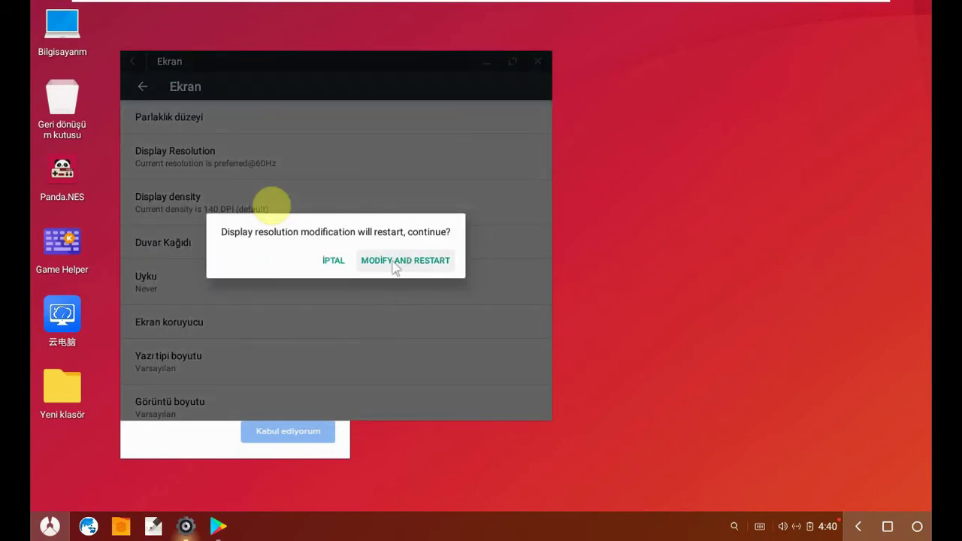
{"action": "left_click", "coordinate": [395, 265]}
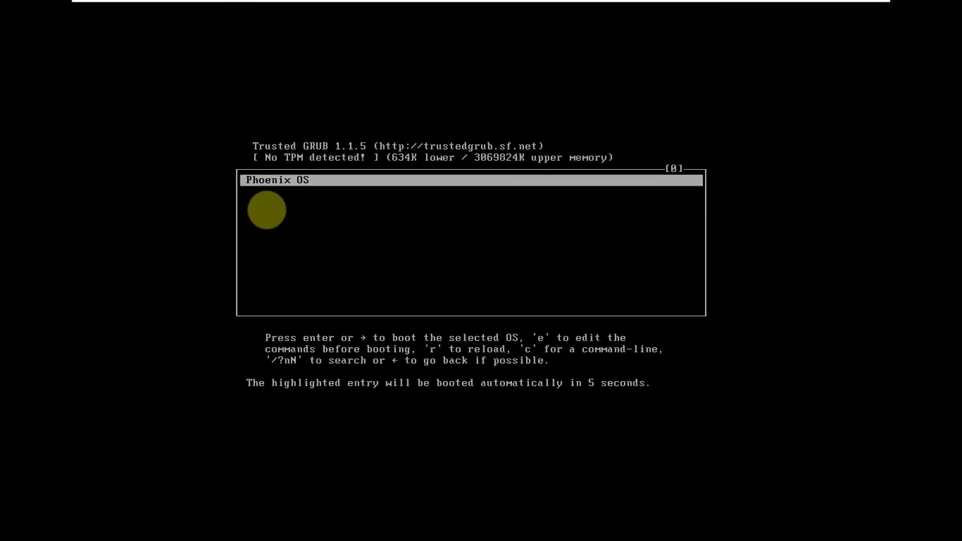
- Boot Phoenix OS from the Trusted GRUB menu to its desktop
{"action": "key", "text": "Return"}
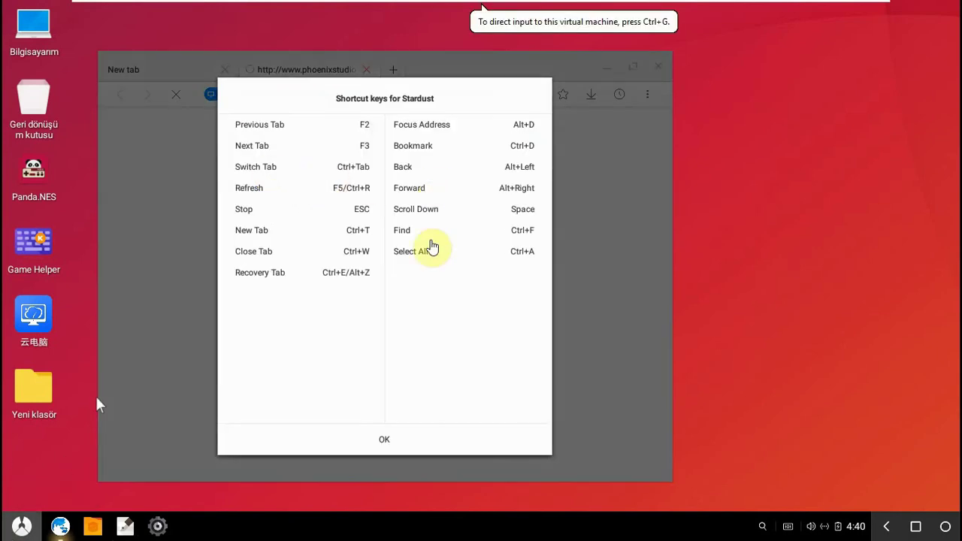
- Dismiss the browser's shortcut list and load youtube from the address bar
{"action": "left_click", "coordinate": [390, 438]}
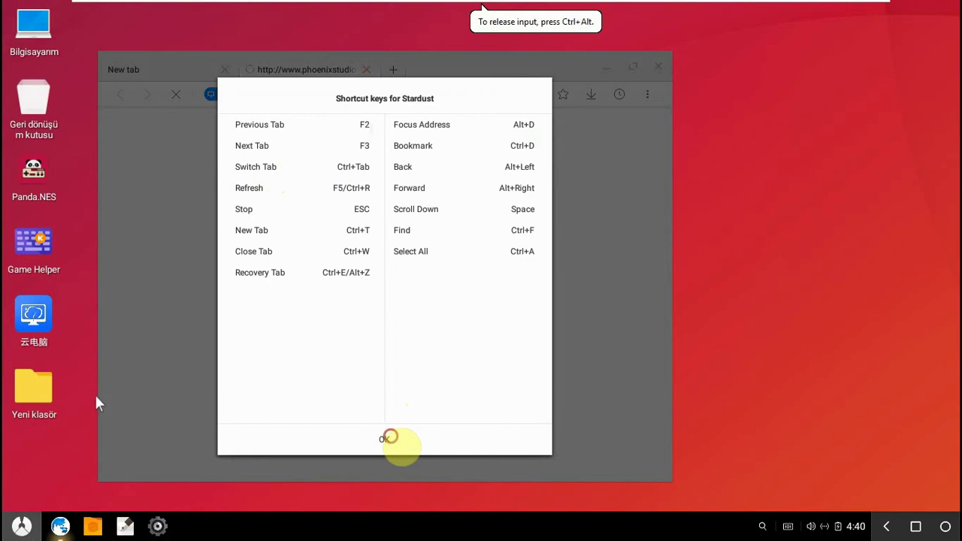
{"action": "left_click", "coordinate": [342, 440]}
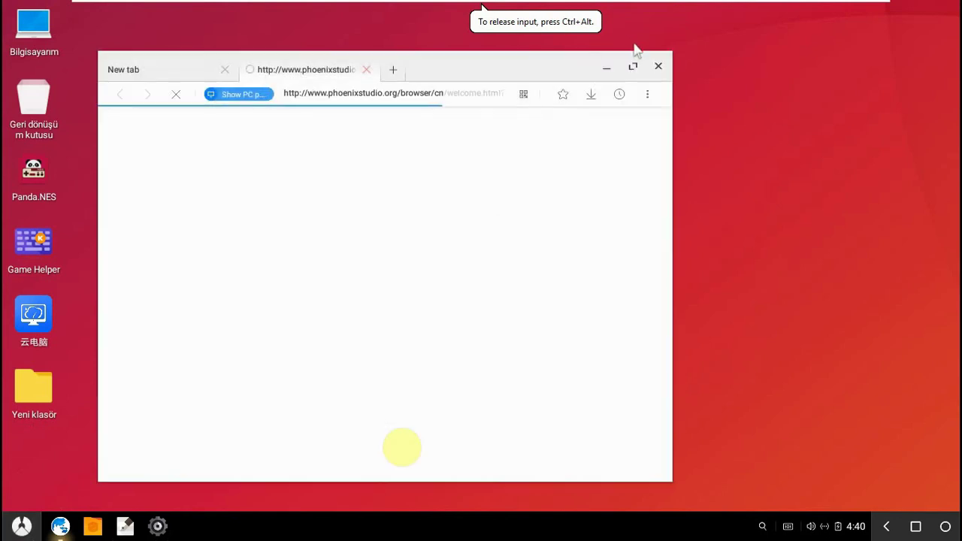
{"action": "left_click", "coordinate": [296, 100]}
{"action": "type", "text": "youtube.com/supported_"}
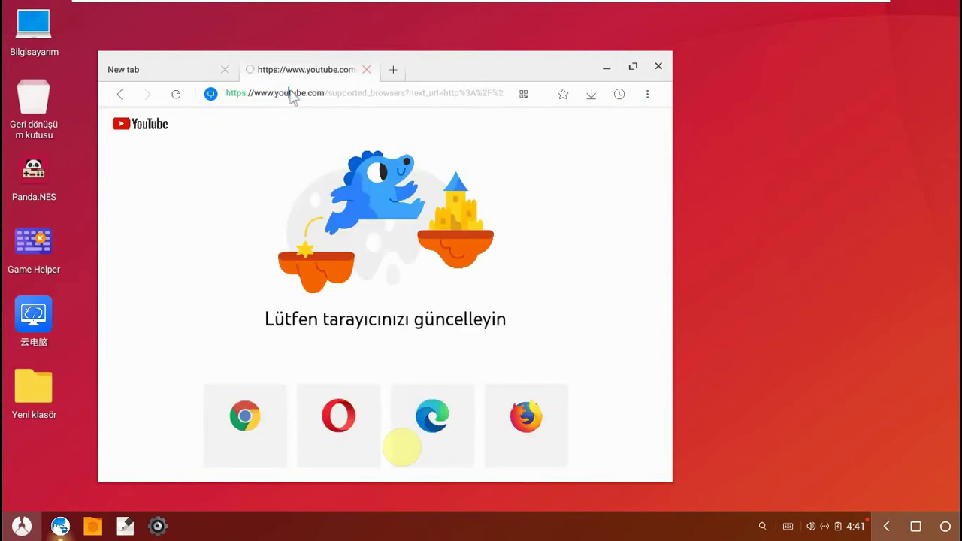
{"action": "left_click", "coordinate": [293, 96]}
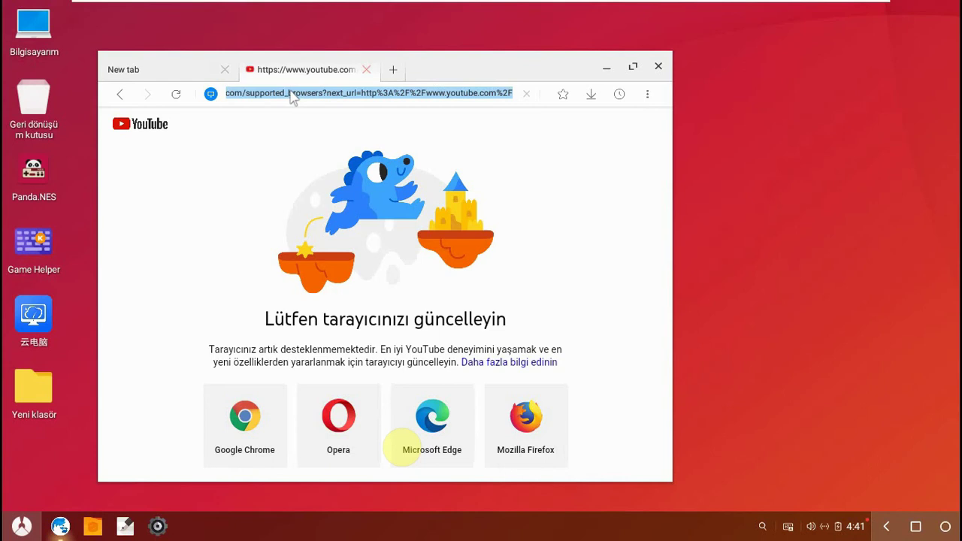
{"action": "type", "text": "youtube"}
{"action": "key", "text": "Return"}
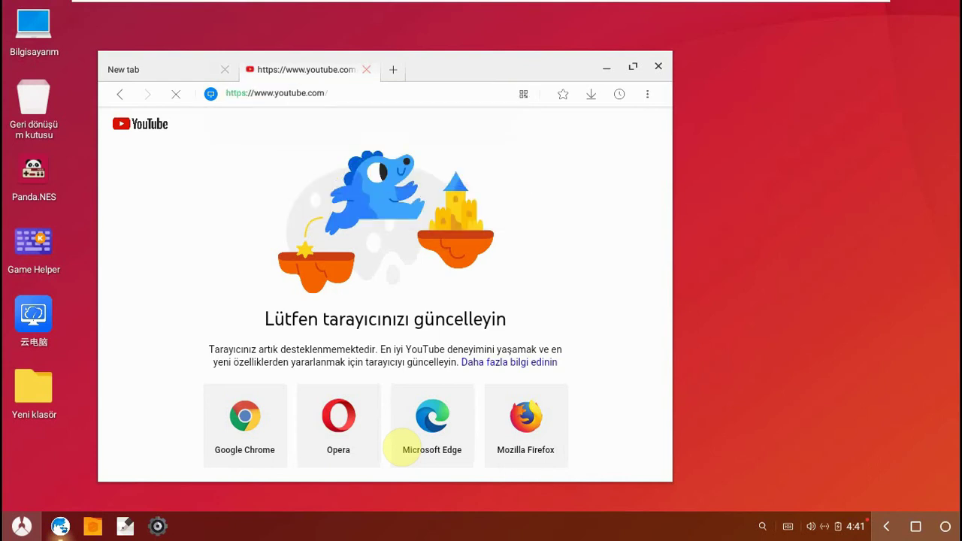
- Close the empty New tab, maximize the browser, then restore it to a window
{"action": "left_click", "coordinate": [225, 69]}
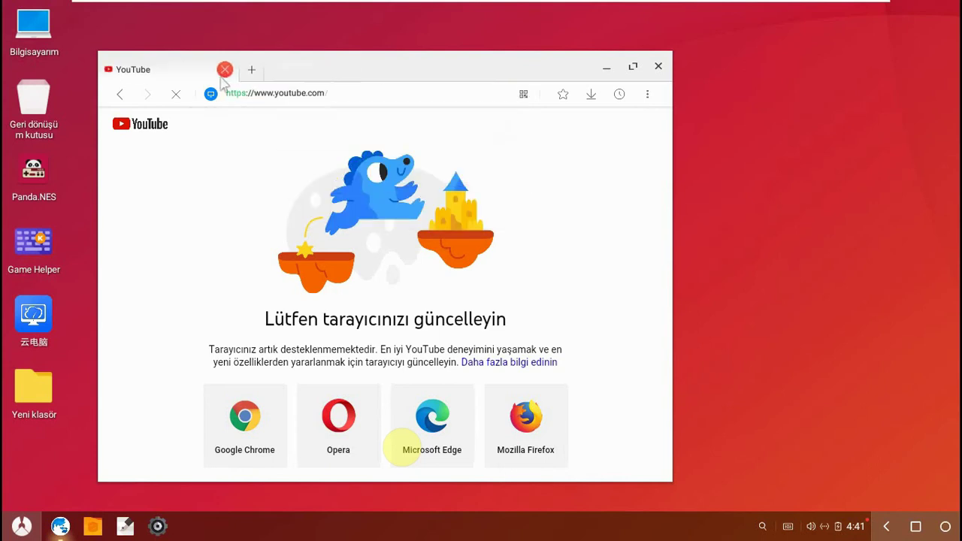
{"action": "left_click", "coordinate": [633, 66]}
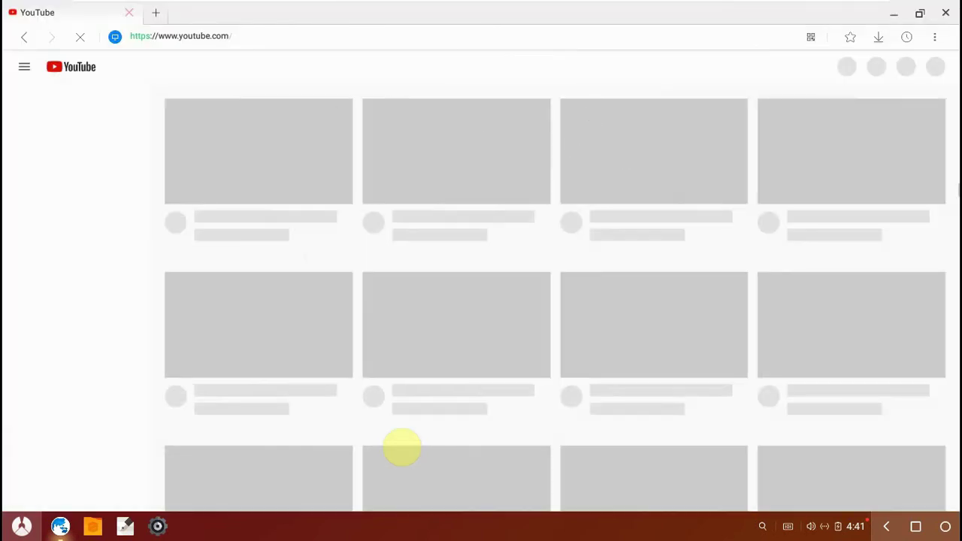
{"action": "left_click", "coordinate": [247, 46]}
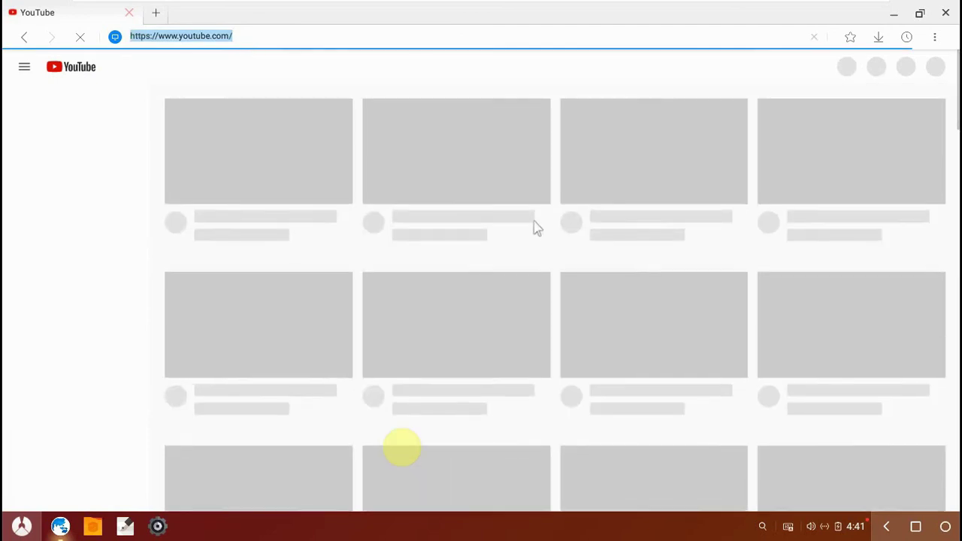
{"action": "left_click", "coordinate": [271, 43]}
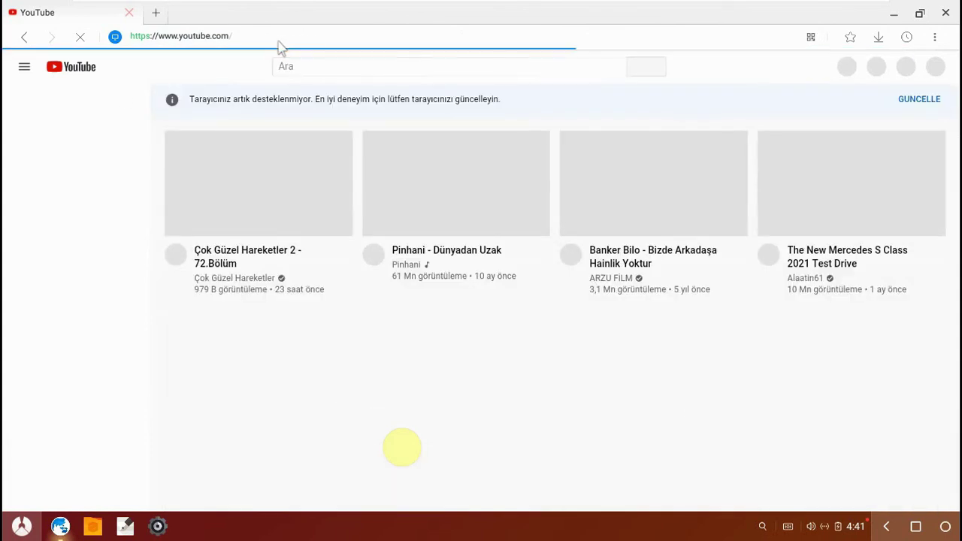
{"action": "left_click", "coordinate": [920, 13]}
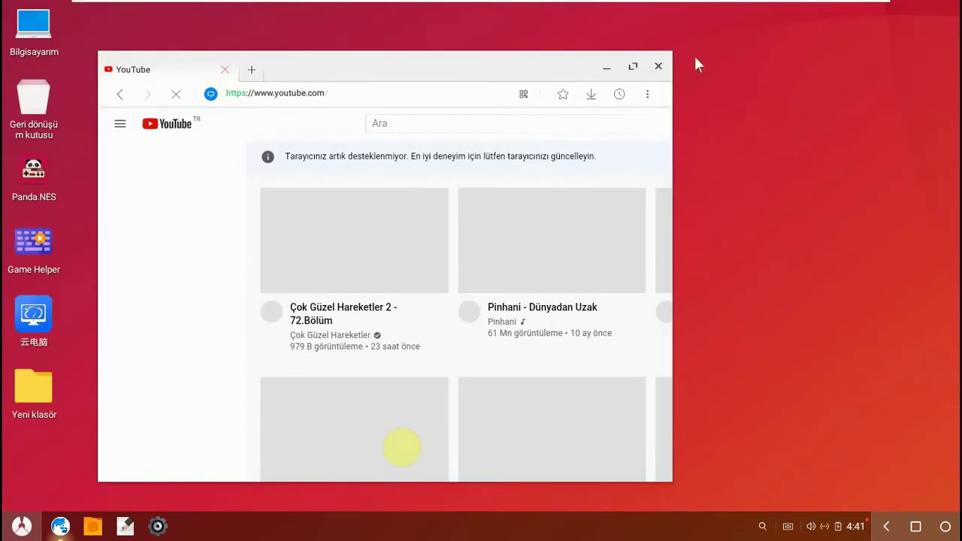
- Launch Play Store from the app launcher and start the Oturum aç sign-in
{"action": "left_click", "coordinate": [21, 526]}
{"action": "scroll", "coordinate": [143, 470], "scroll_direction": "down", "scroll_amount": 1}
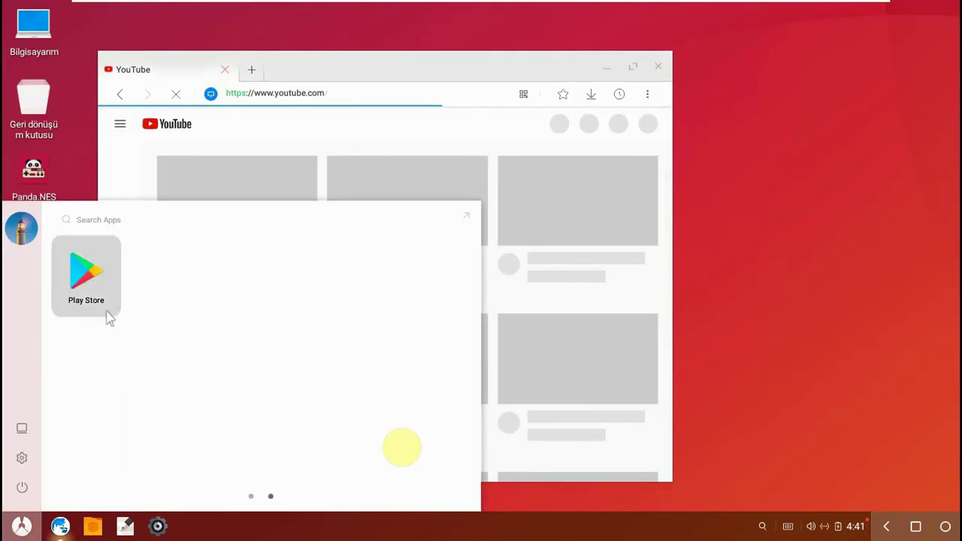
{"action": "left_click", "coordinate": [82, 295]}
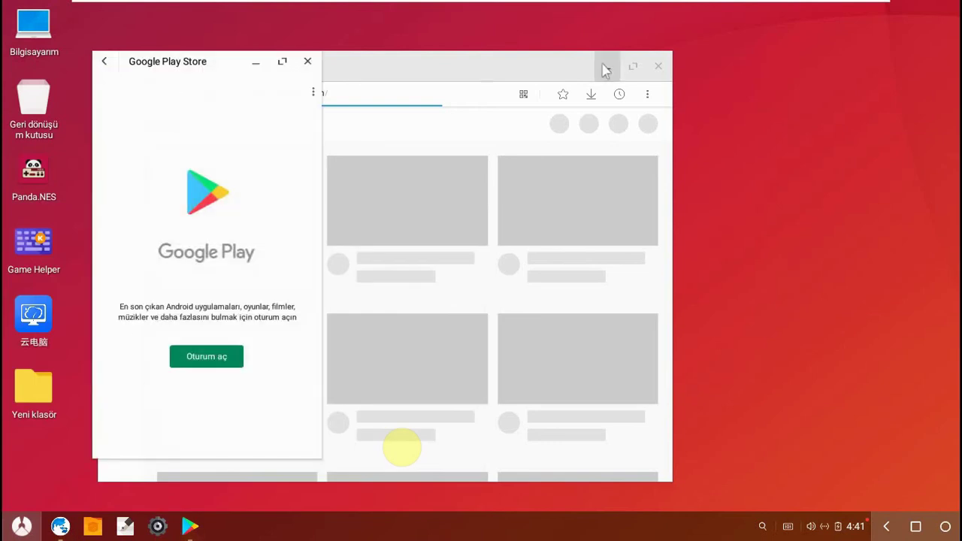
{"action": "left_click", "coordinate": [194, 357]}
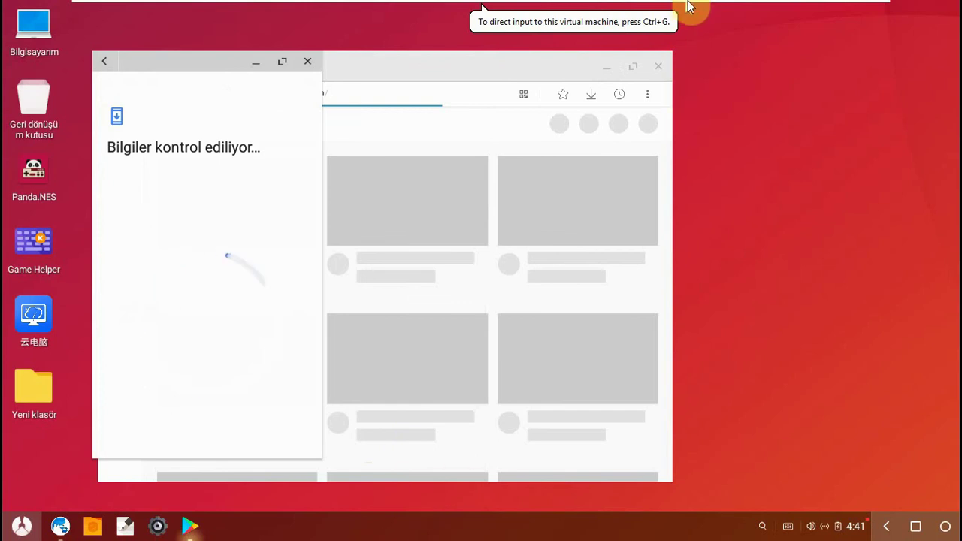
- Bring up the Phoenix VM tab's context menu
{"action": "mouse_move", "coordinate": [692, 6]}
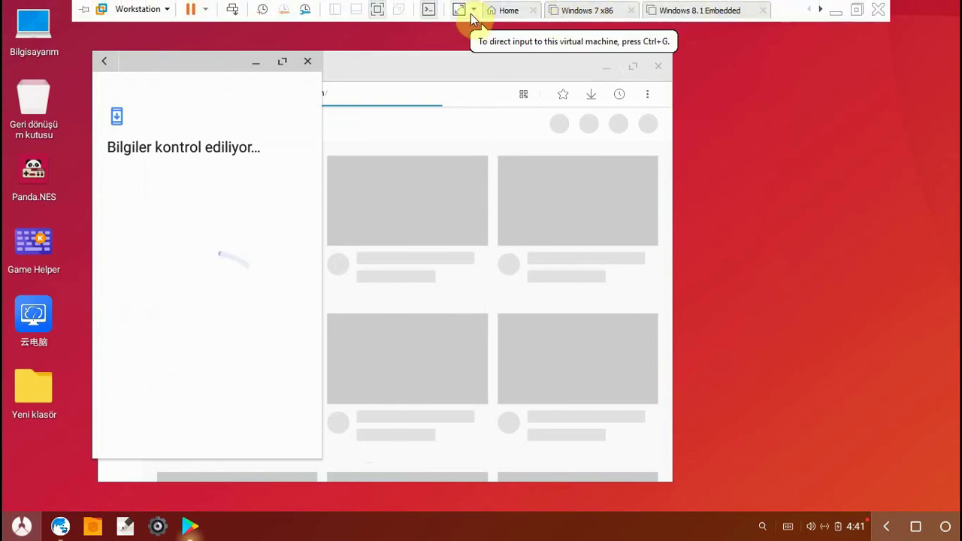
{"action": "left_click", "coordinate": [820, 9]}
{"action": "right_click", "coordinate": [759, 15]}
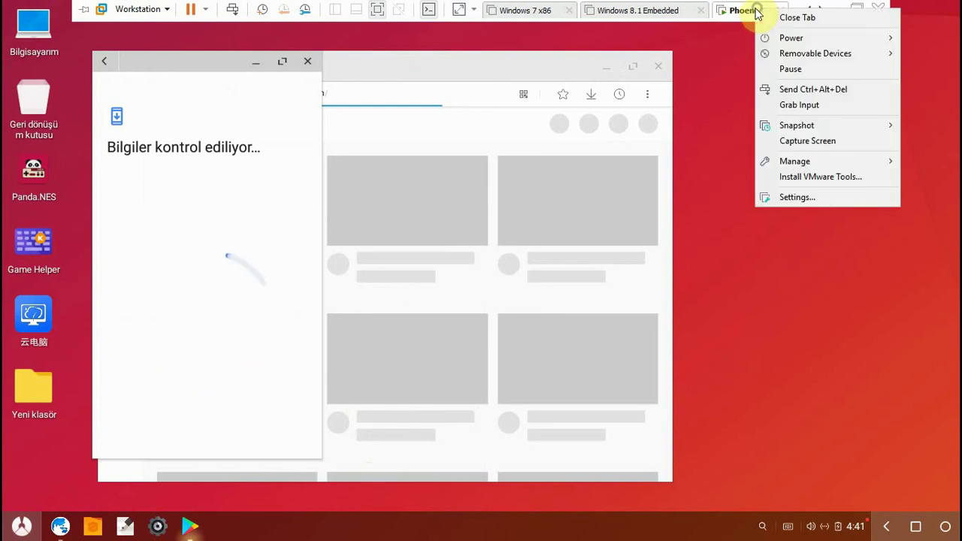
- Close the VM tab menu and submit the Google account e-mail on the sign-in page
{"action": "mouse_move", "coordinate": [780, 55]}
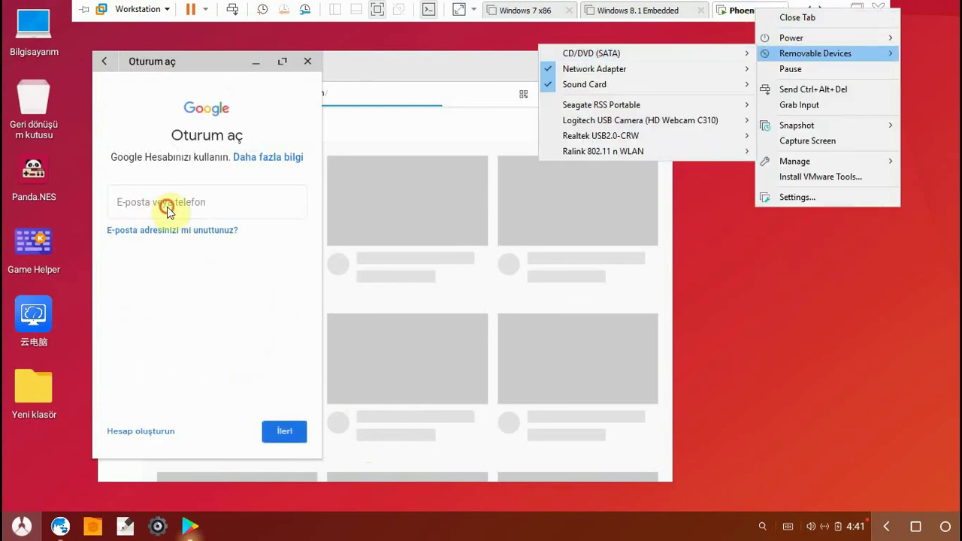
{"action": "left_click", "coordinate": [173, 217]}
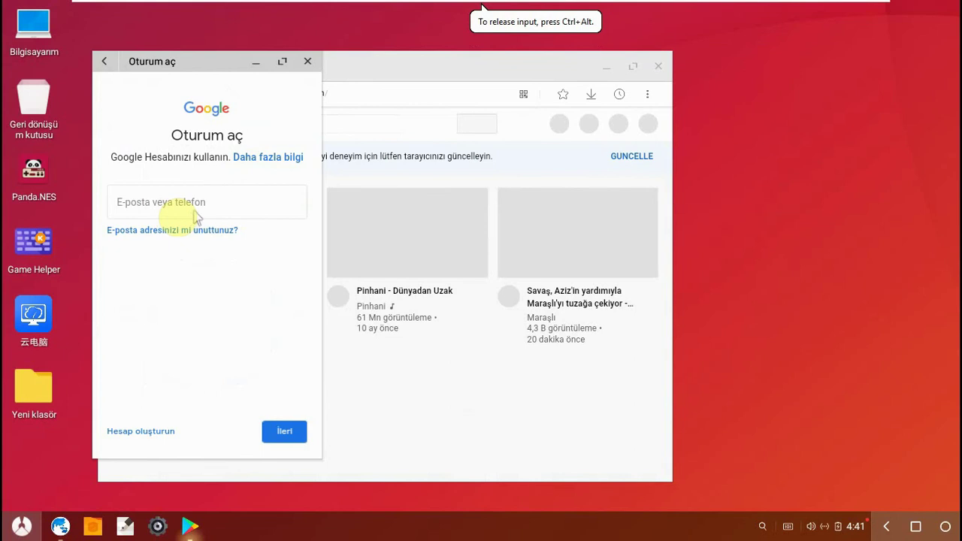
{"action": "left_click", "coordinate": [195, 210]}
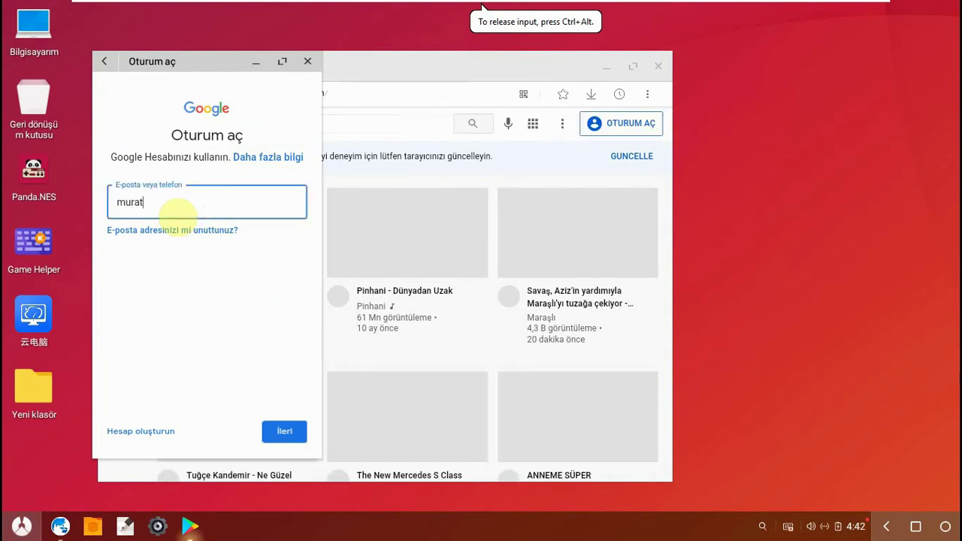
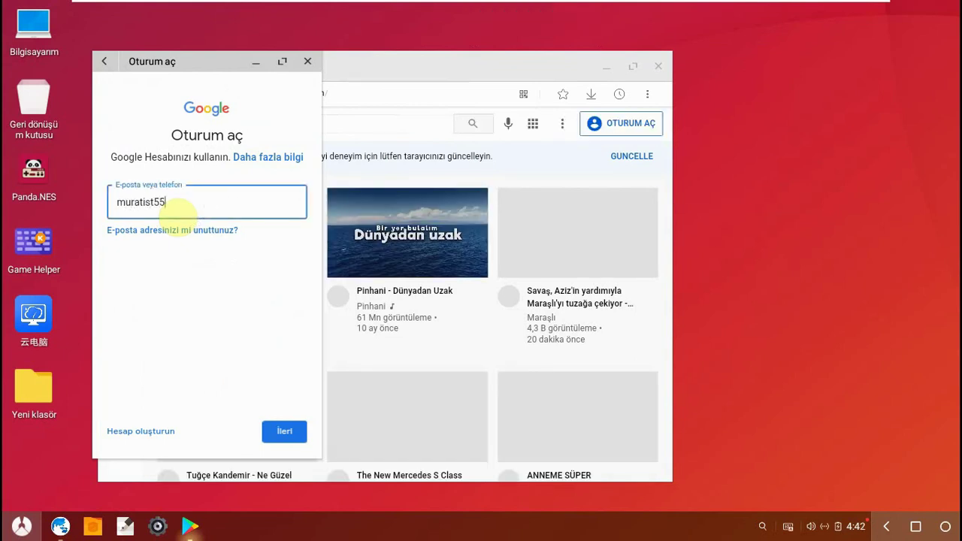
{"action": "key", "text": "Return"}
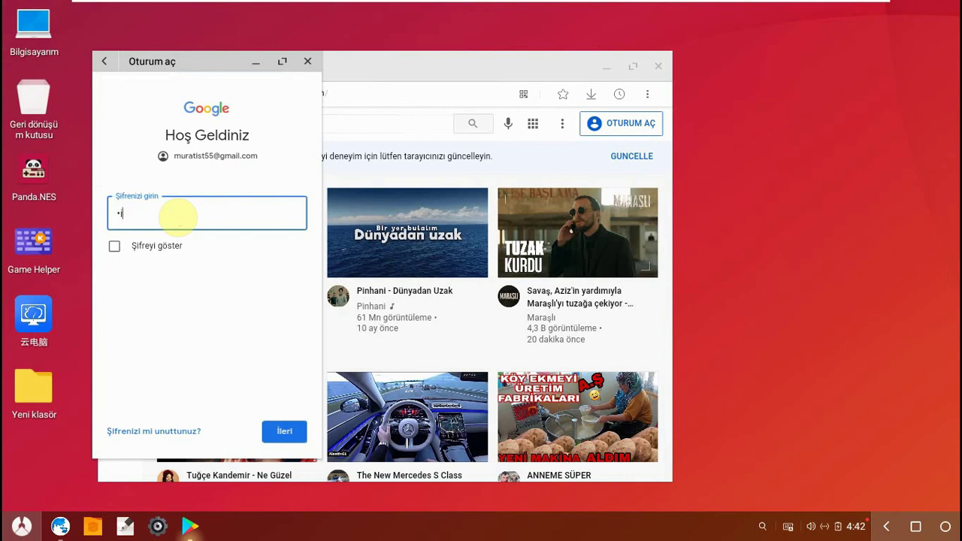
- Enter the account password and accept Google's terms of service
{"action": "type", "text": "•"}
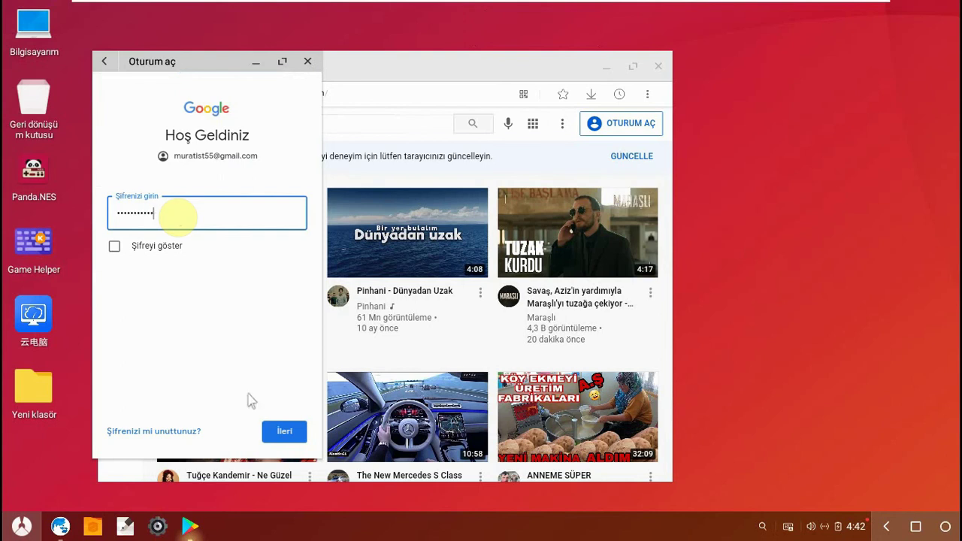
{"action": "left_click", "coordinate": [284, 433]}
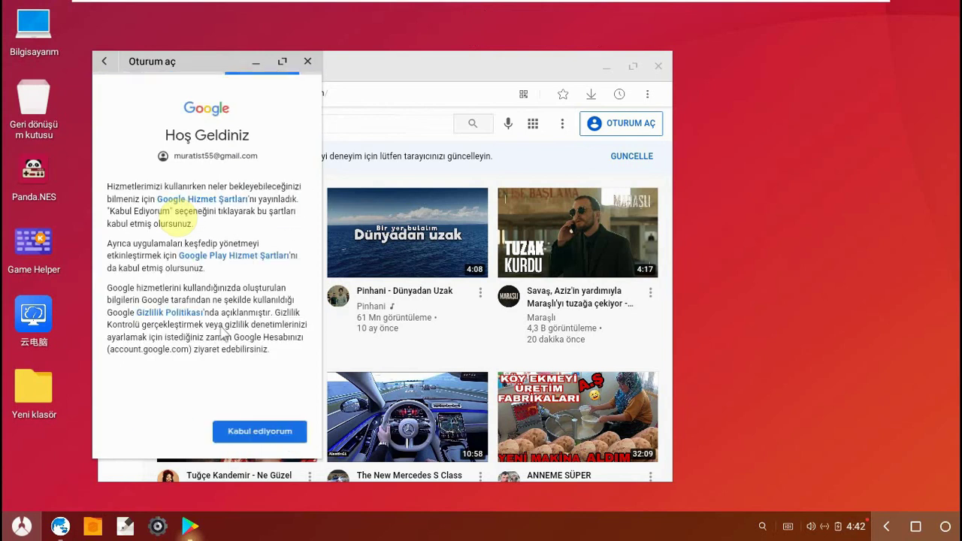
{"action": "left_click", "coordinate": [254, 433]}
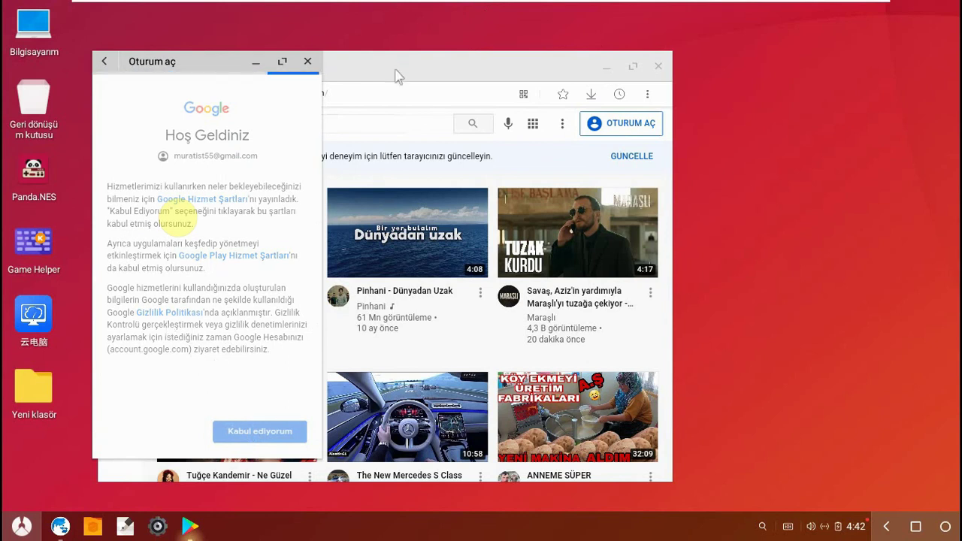
- Maximize the YouTube browser, then in Play Store switch off Google Drive backup and click KABUL ET
{"action": "left_click", "coordinate": [633, 67]}
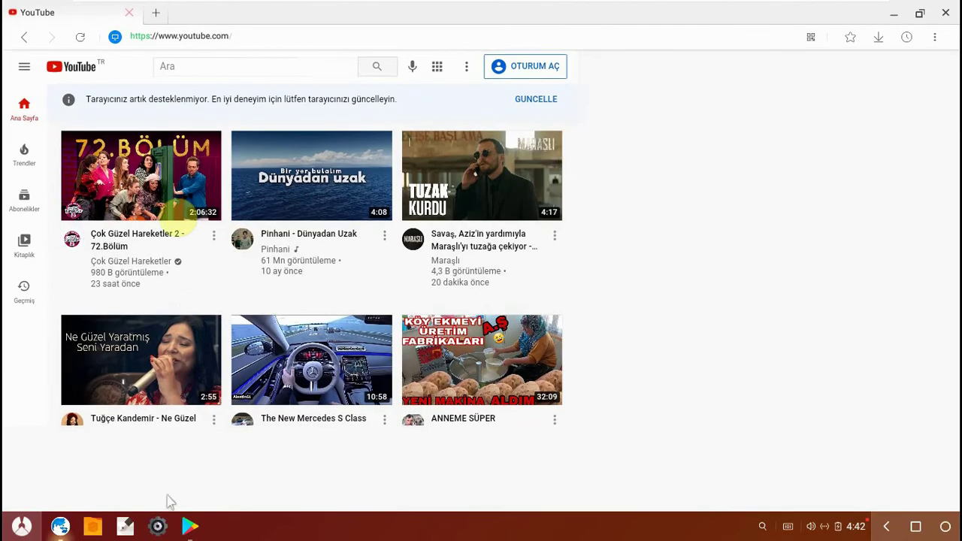
{"action": "left_click", "coordinate": [190, 526]}
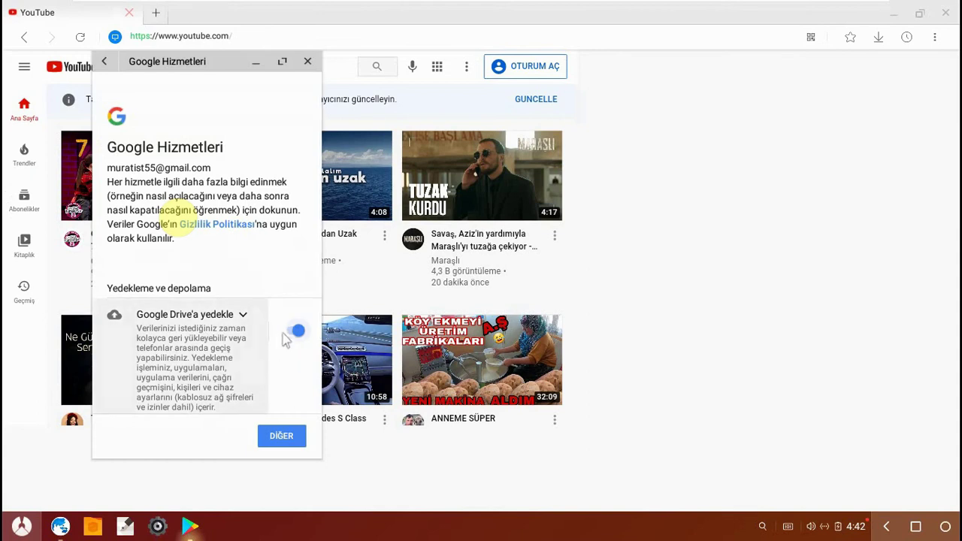
{"action": "left_click", "coordinate": [298, 332]}
{"action": "scroll", "coordinate": [294, 338], "scroll_direction": "down", "scroll_amount": 2}
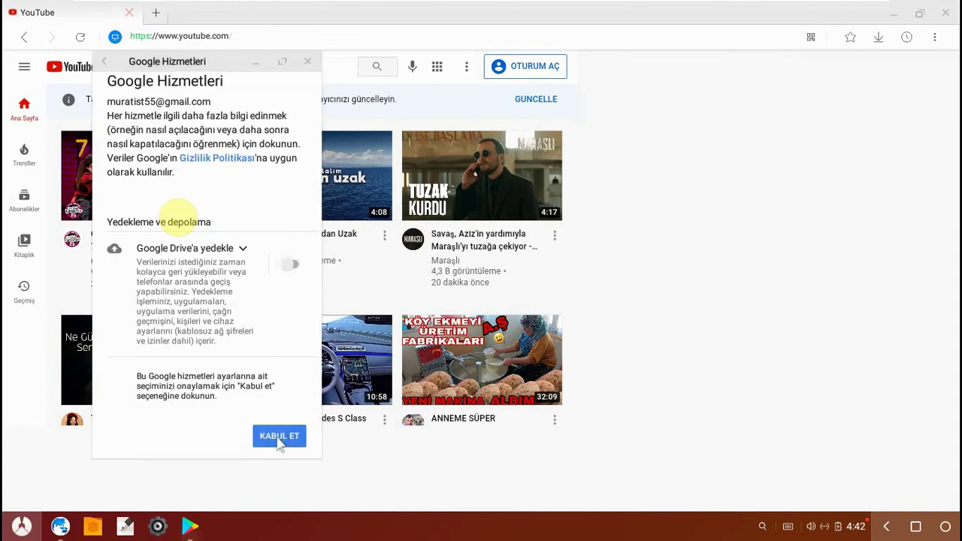
{"action": "left_click", "coordinate": [278, 438]}
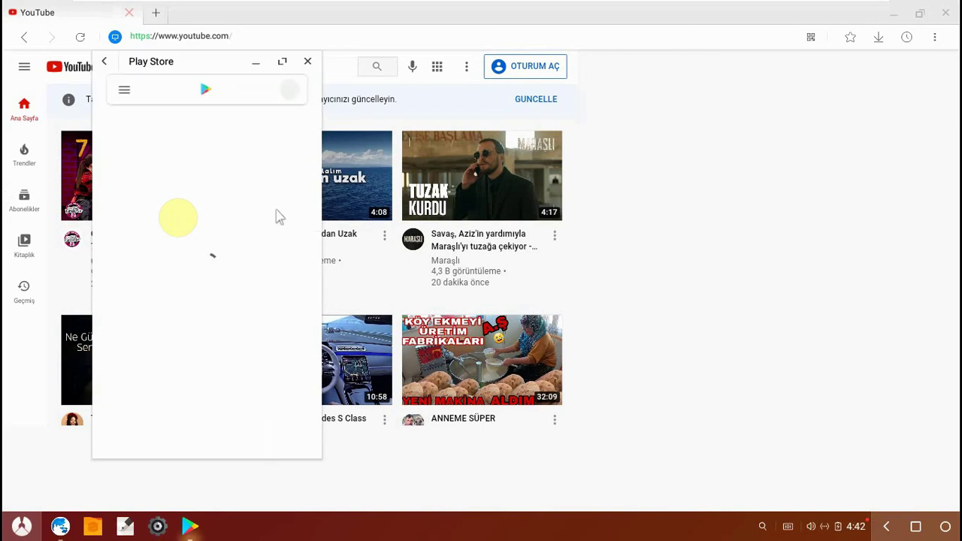
- Maximize Play Store, browse the Size özel and Üst sıralar game lists, and open app search
{"action": "left_click", "coordinate": [283, 62]}
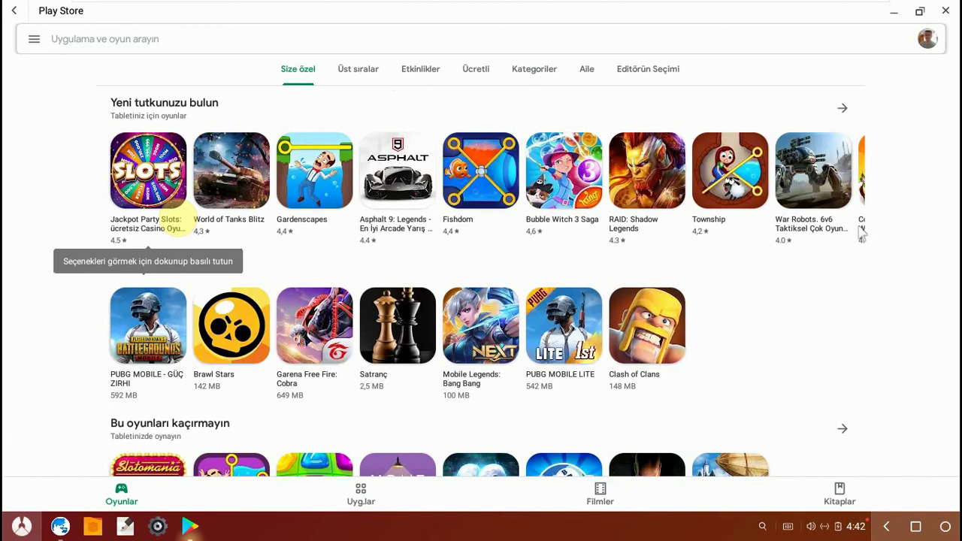
{"action": "scroll", "coordinate": [875, 230], "scroll_direction": "down", "scroll_amount": 5}
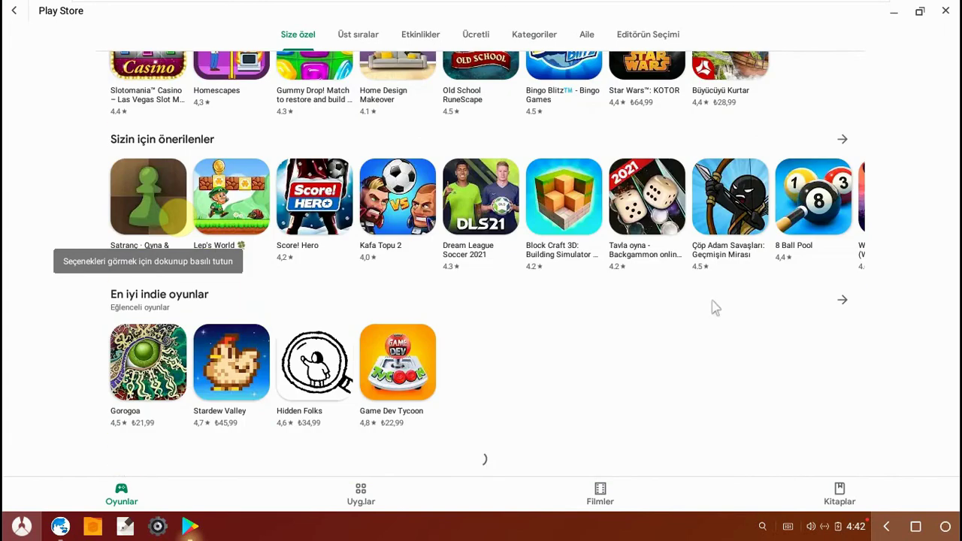
{"action": "scroll", "coordinate": [606, 329], "scroll_direction": "up", "scroll_amount": 5}
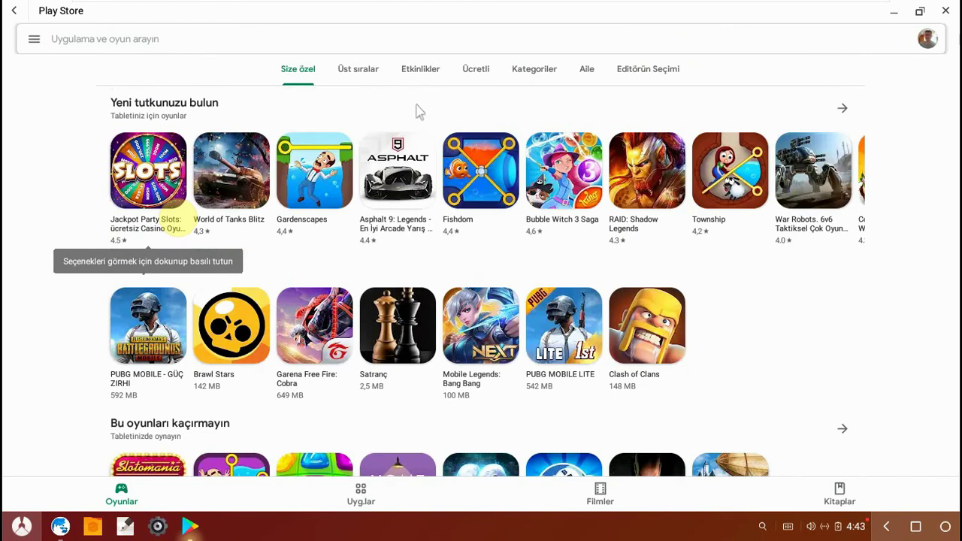
{"action": "left_click", "coordinate": [360, 72]}
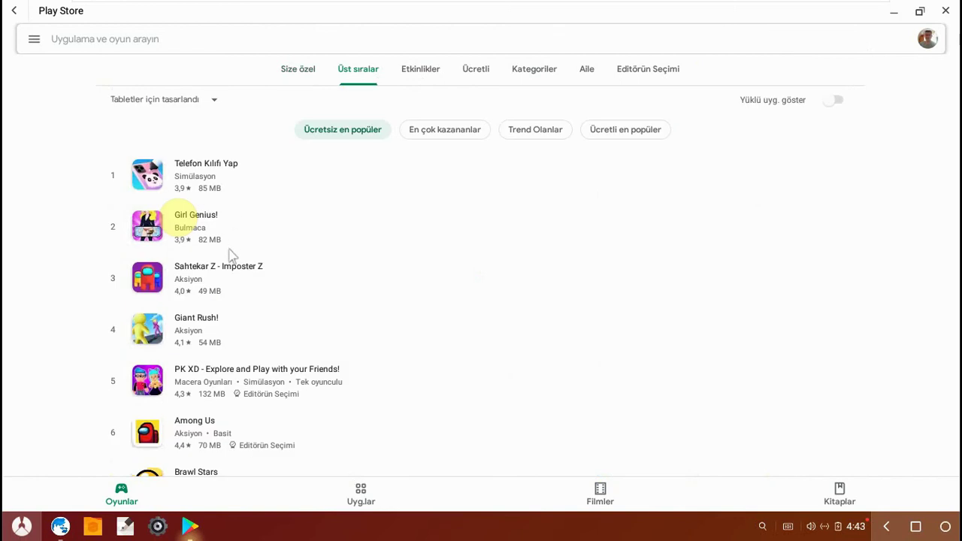
{"action": "scroll", "coordinate": [233, 259], "scroll_direction": "down", "scroll_amount": 5}
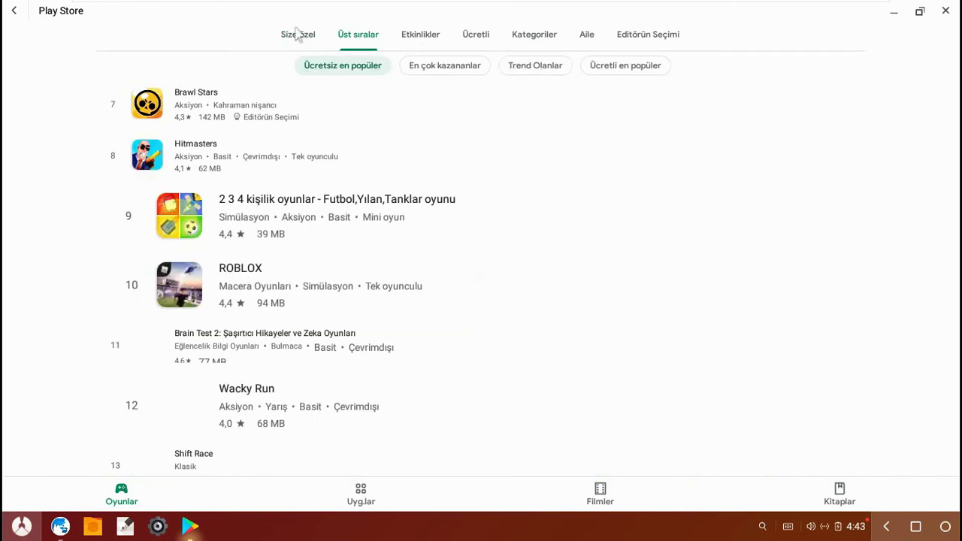
{"action": "scroll", "coordinate": [297, 37], "scroll_direction": "up", "scroll_amount": 3}
{"action": "left_click", "coordinate": [294, 39]}
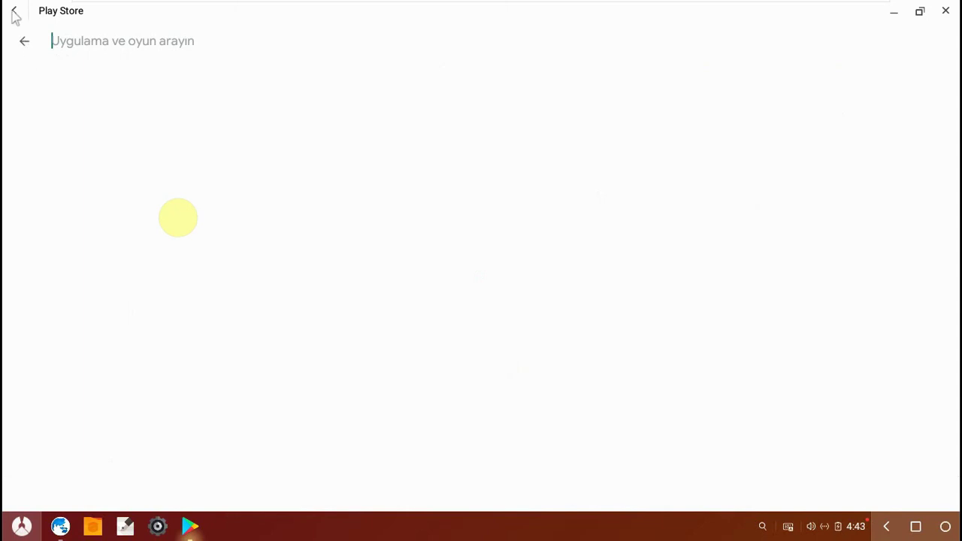
- Leave Play Store search, maximize the YouTube browser, then close the browser
{"action": "left_click", "coordinate": [919, 11]}
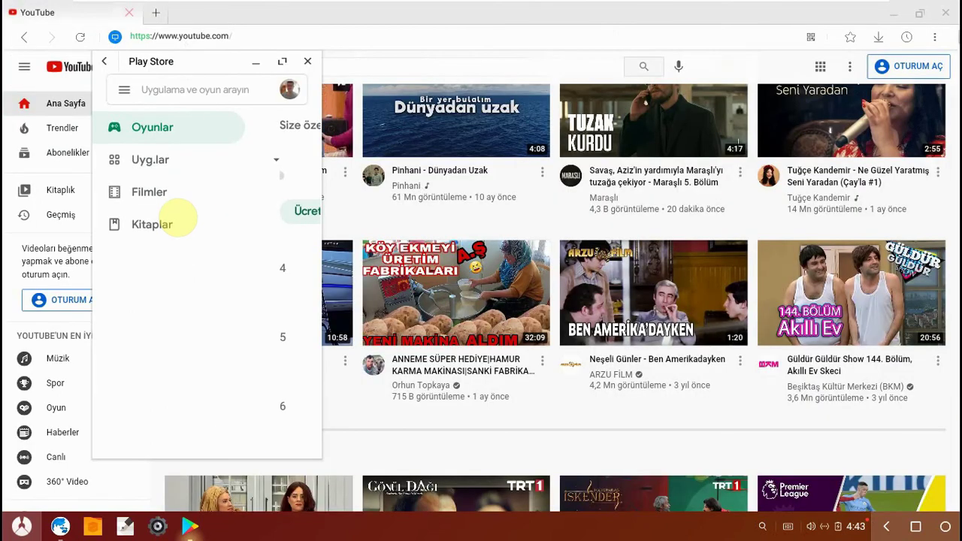
{"action": "left_click", "coordinate": [920, 13]}
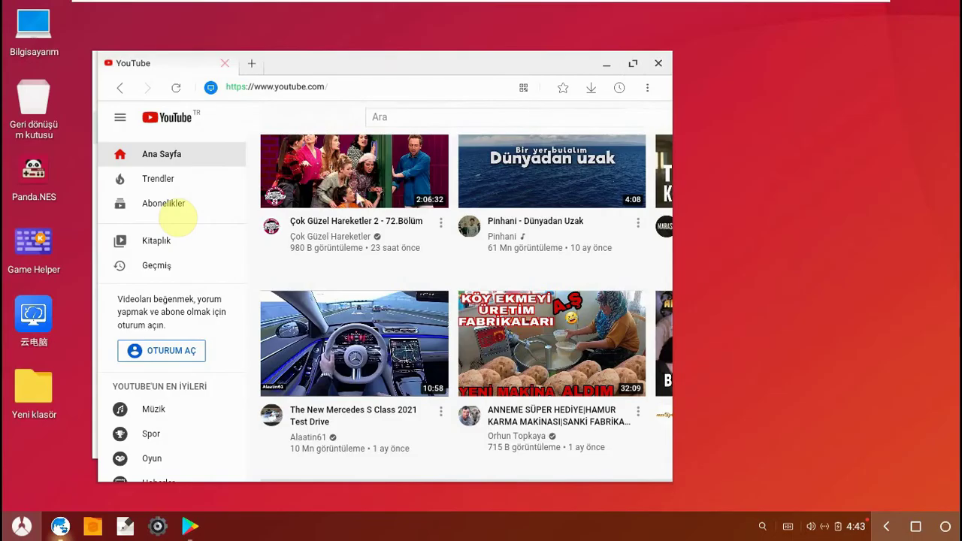
{"action": "left_click", "coordinate": [633, 63]}
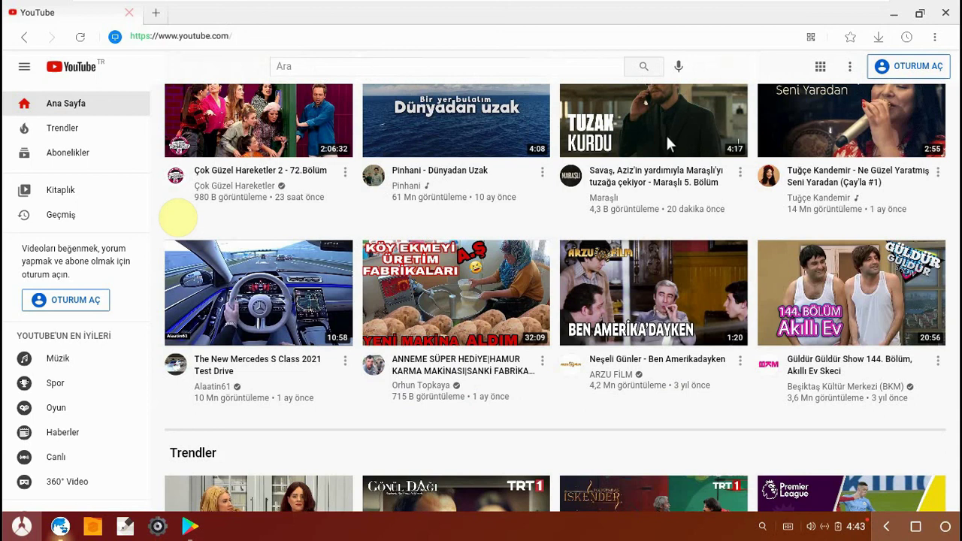
{"action": "left_click", "coordinate": [345, 41]}
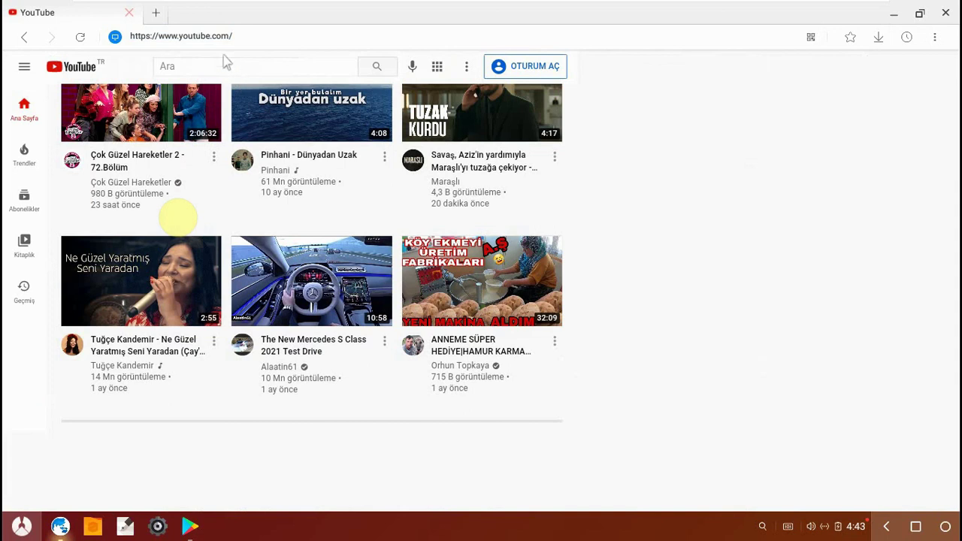
{"action": "left_click", "coordinate": [951, 8]}
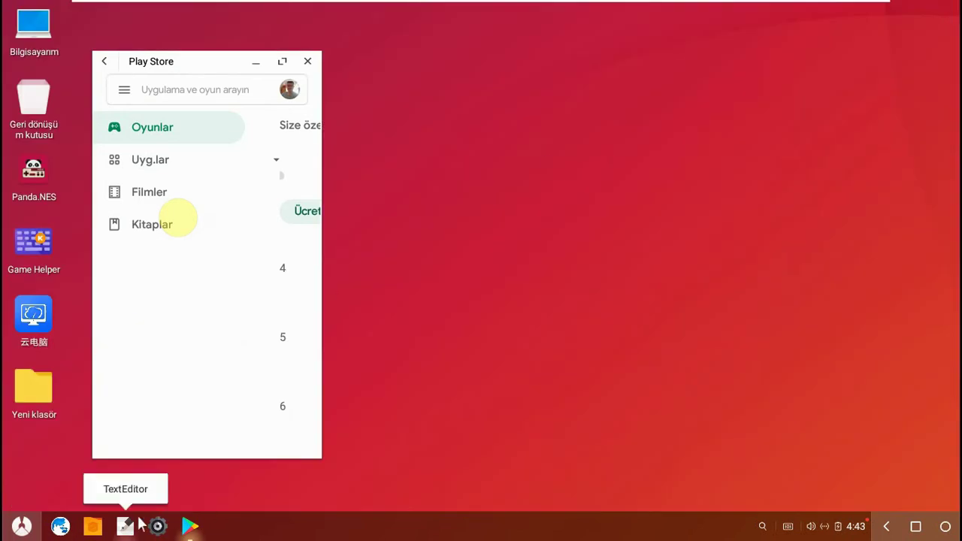
- Relaunch the browser and close the Play Store window
{"action": "left_click", "coordinate": [60, 526]}
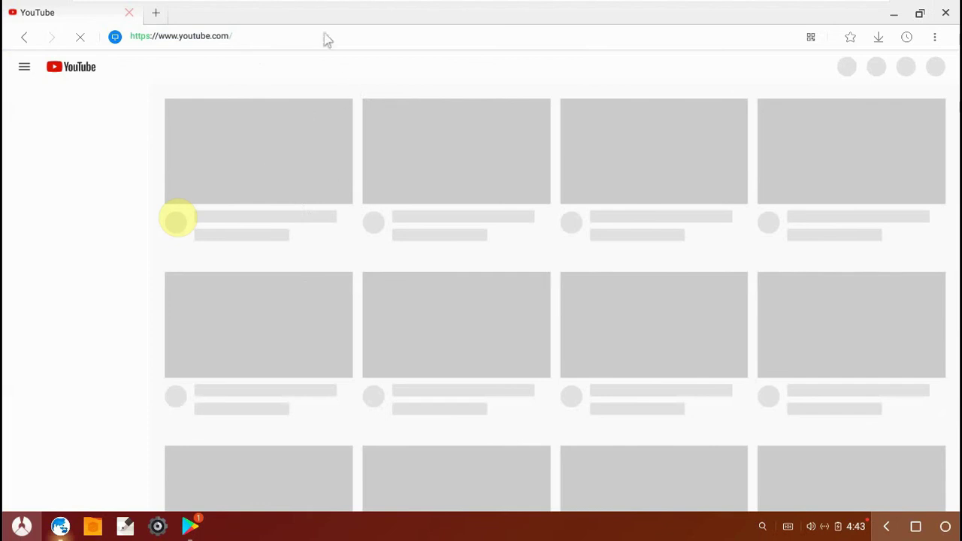
{"action": "left_click", "coordinate": [192, 529]}
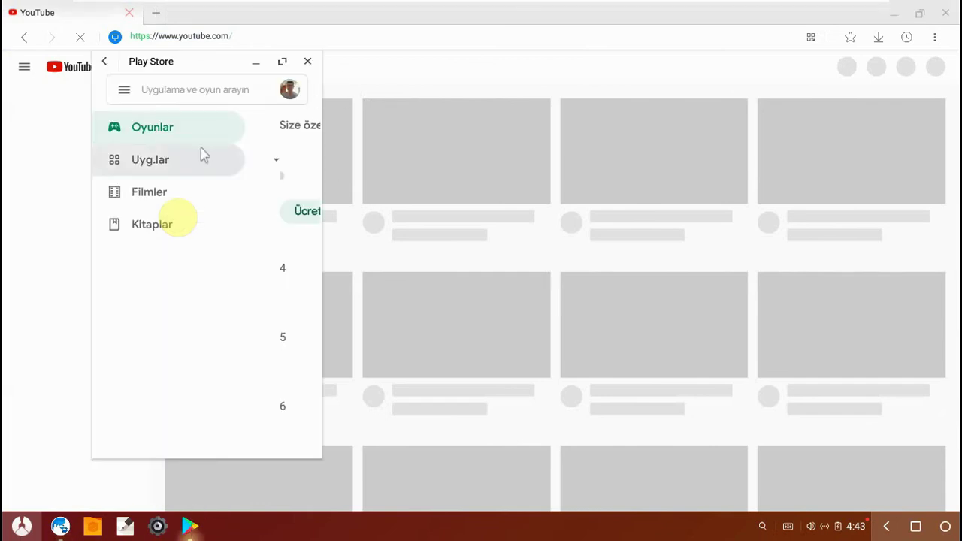
{"action": "left_click", "coordinate": [124, 92]}
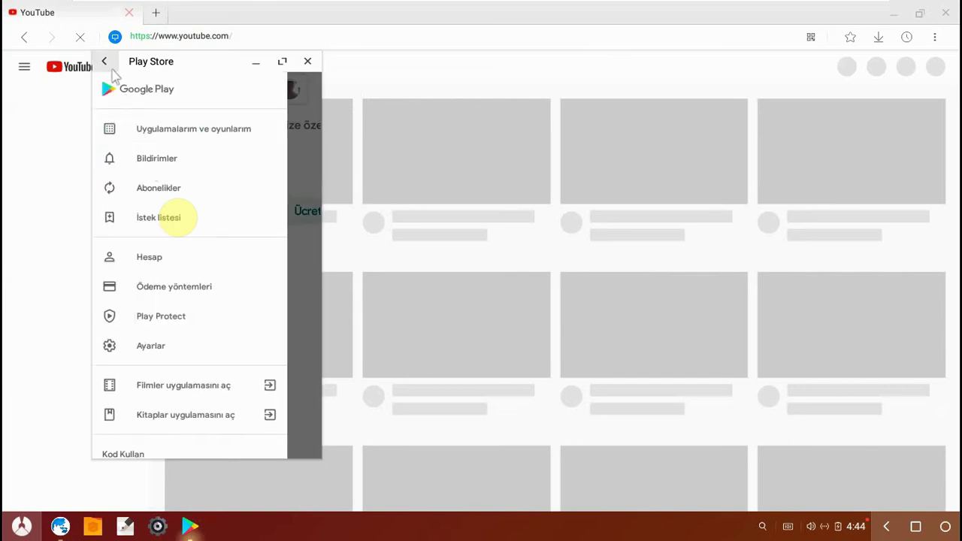
{"action": "left_click", "coordinate": [104, 62]}
{"action": "left_click", "coordinate": [104, 62]}
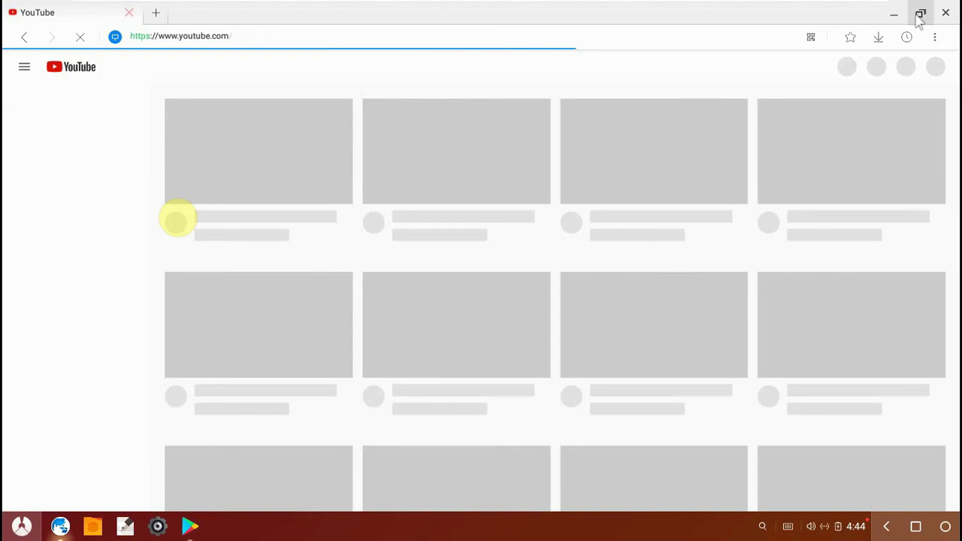
{"action": "left_click", "coordinate": [368, 39]}
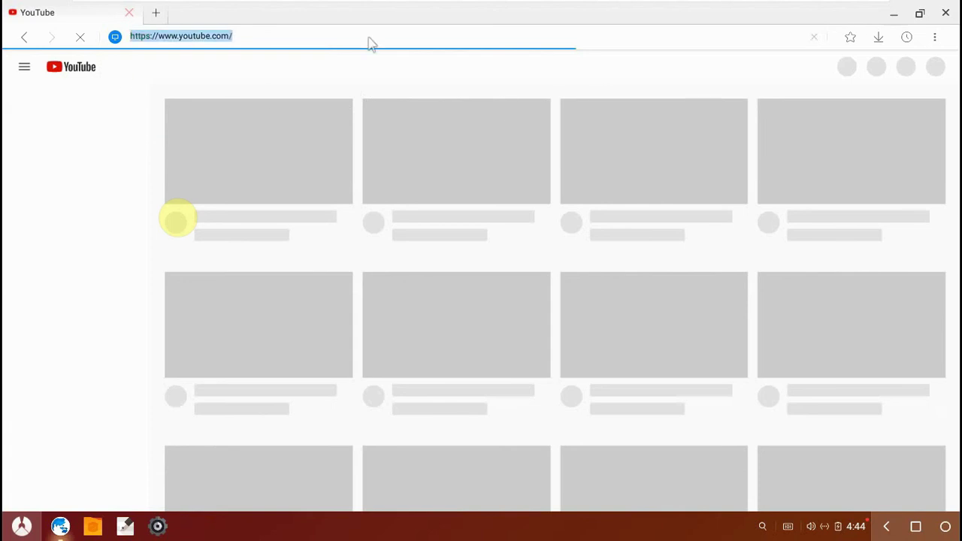
{"action": "key", "text": "BackSpace"}
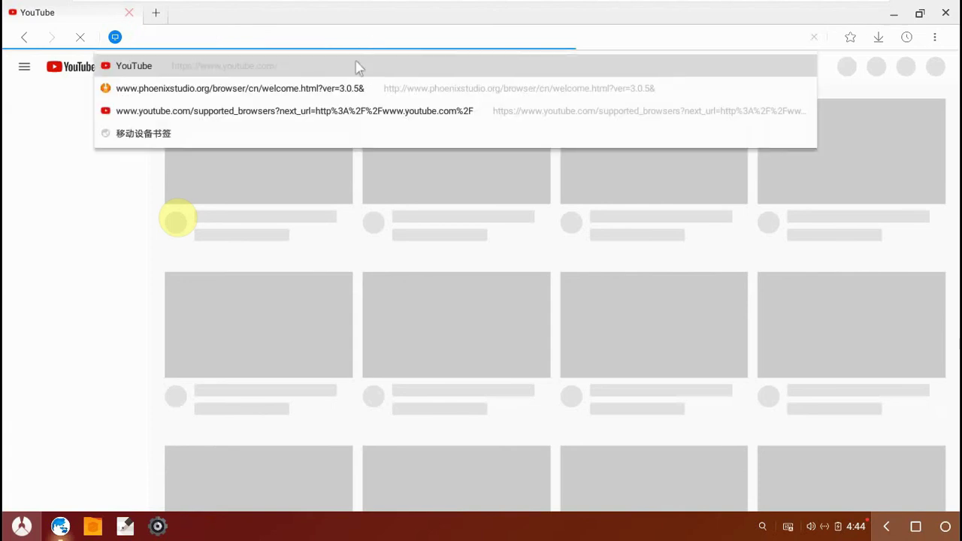
{"action": "type", "text": "youtube.com"}
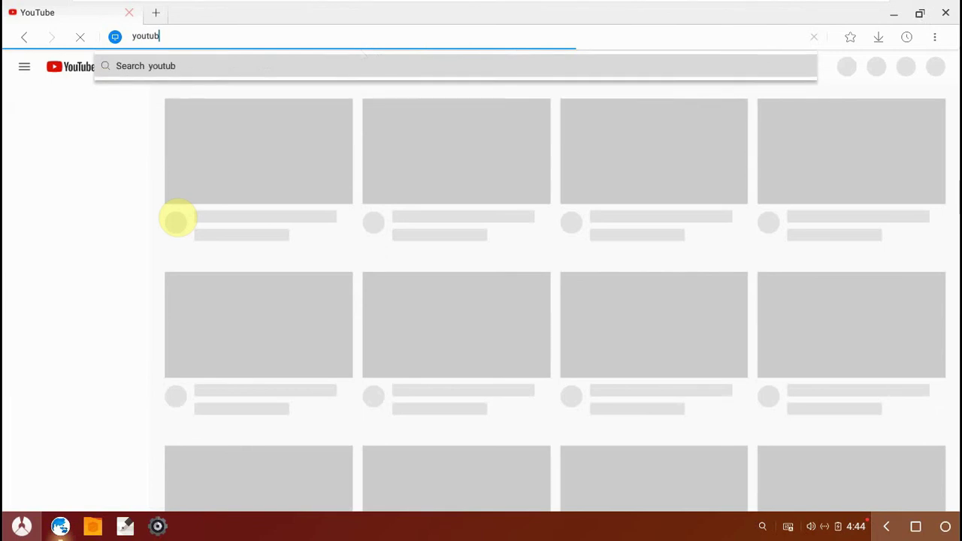
{"action": "key", "text": "Home"}
{"action": "type", "text": "www."}
{"action": "key", "text": "Return"}
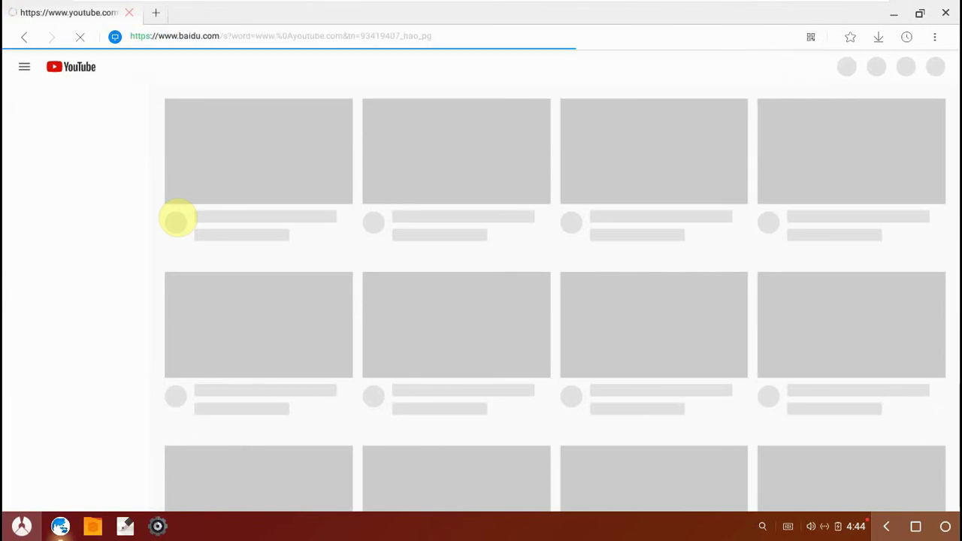
- Clear the stray search and reload youtube.com from the address suggestion
{"action": "left_click", "coordinate": [324, 38]}
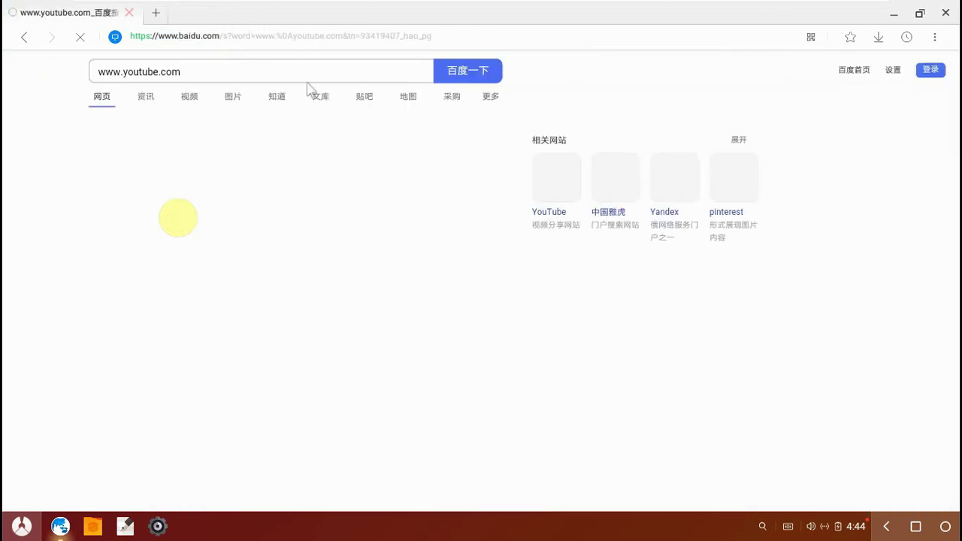
{"action": "left_click", "coordinate": [120, 143]}
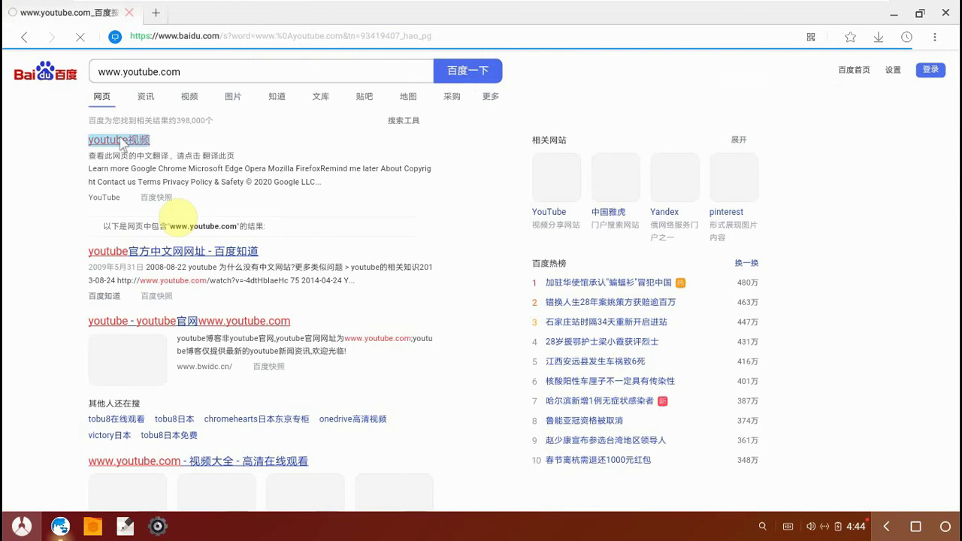
{"action": "right_click", "coordinate": [122, 143]}
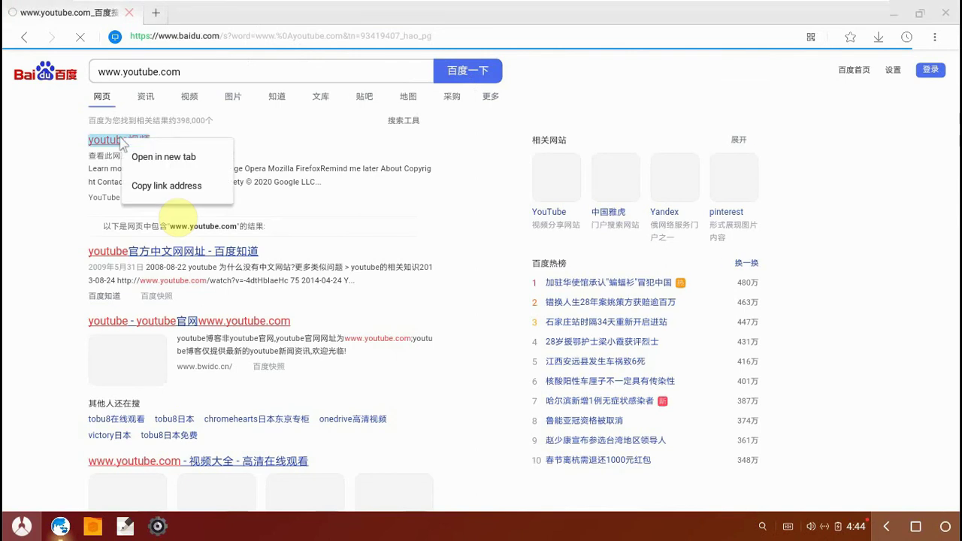
{"action": "left_click", "coordinate": [229, 40]}
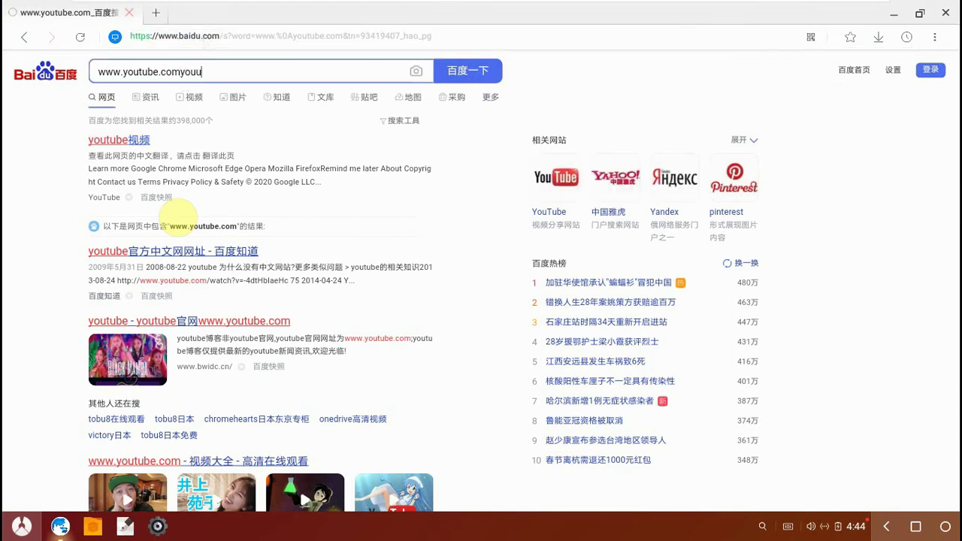
{"action": "key", "text": "ctrl+a"}
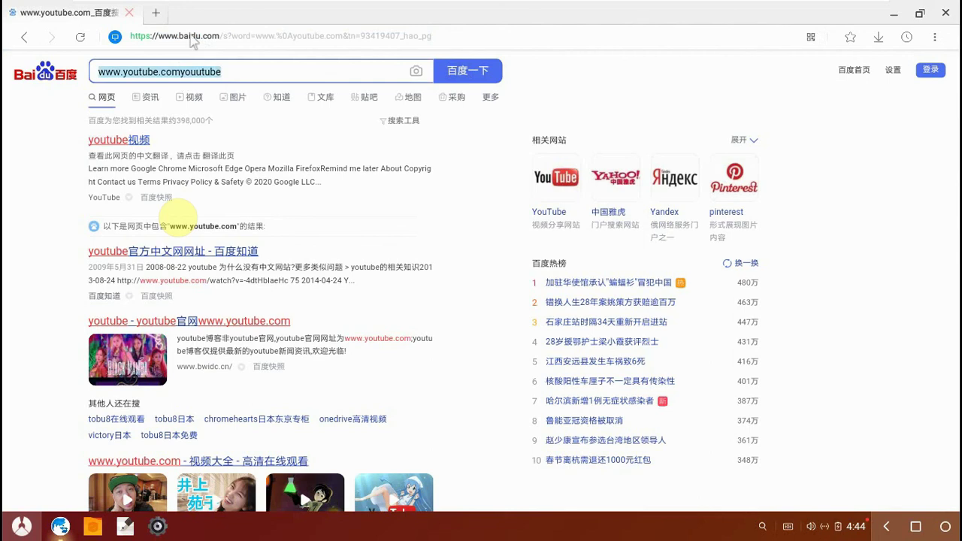
{"action": "key", "text": "BackSpace"}
{"action": "left_click", "coordinate": [185, 38]}
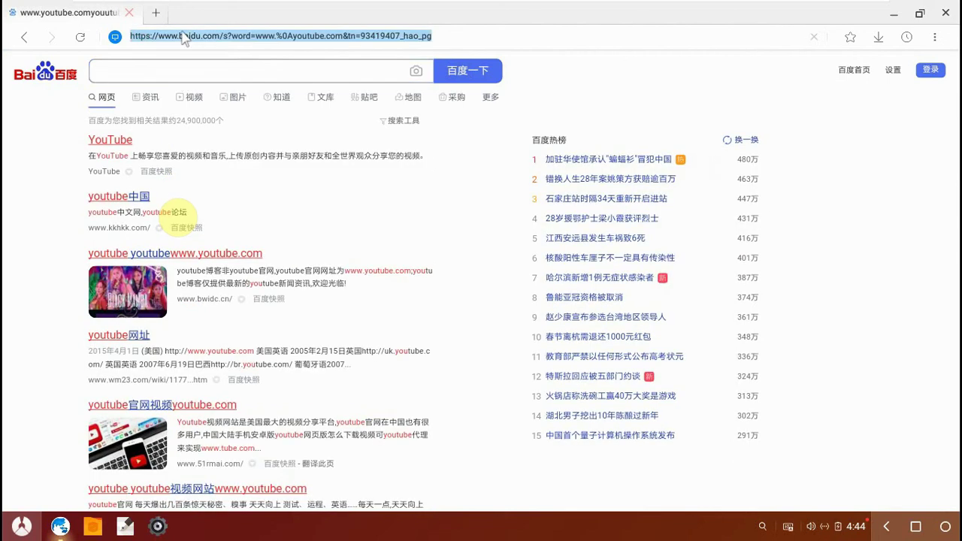
{"action": "type", "text": "youtube"}
{"action": "key", "text": "Return"}
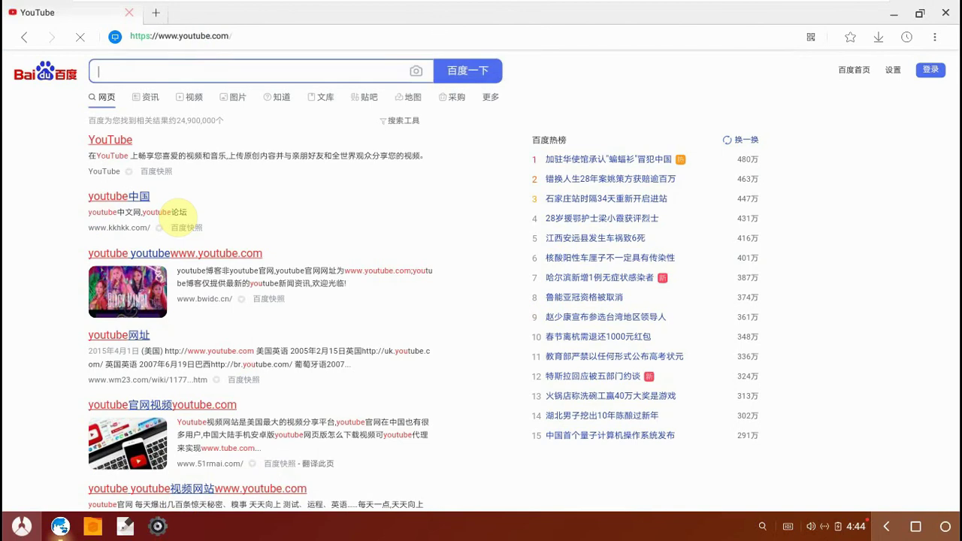
{"action": "left_click", "coordinate": [255, 38]}
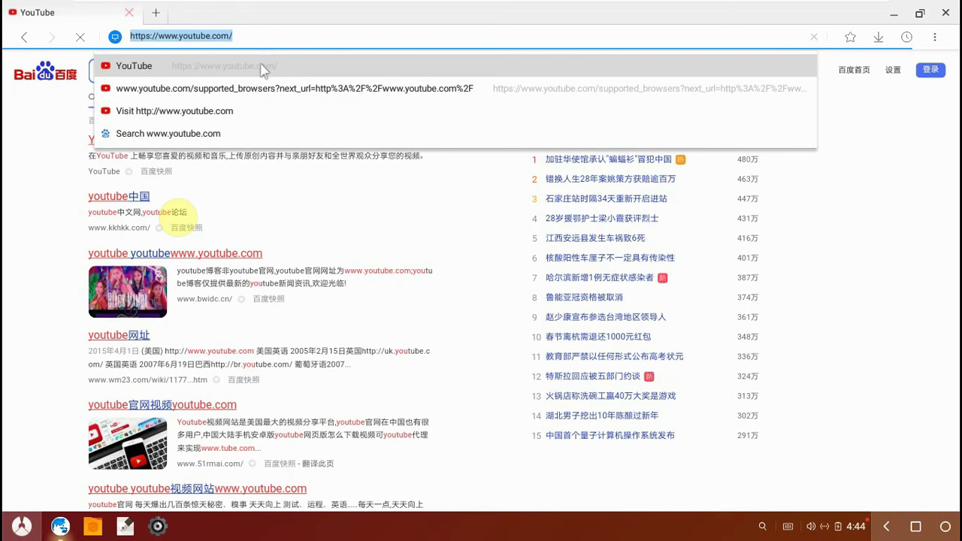
{"action": "left_click", "coordinate": [263, 68]}
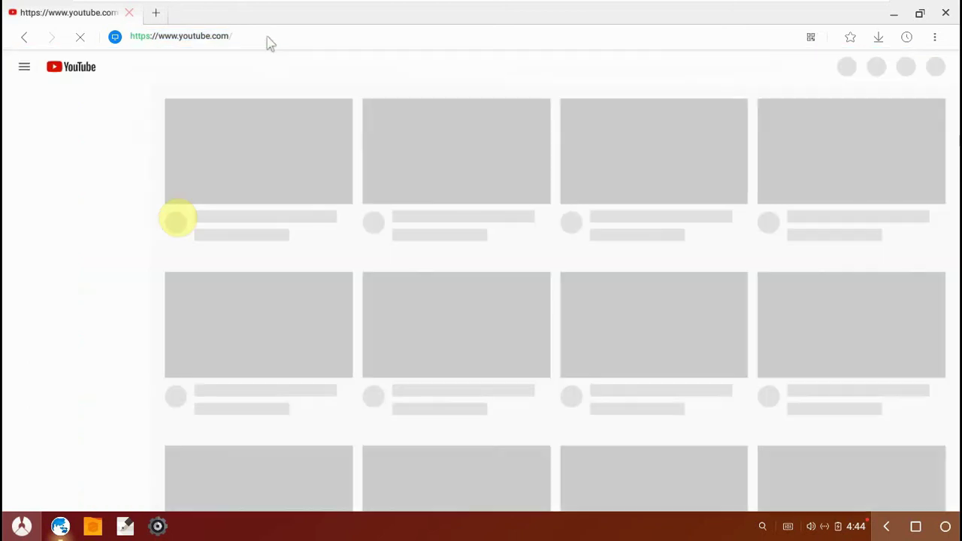
- Restore the browser to a window, move it up, and launch Play Store from the app list
{"action": "left_click", "coordinate": [919, 13]}
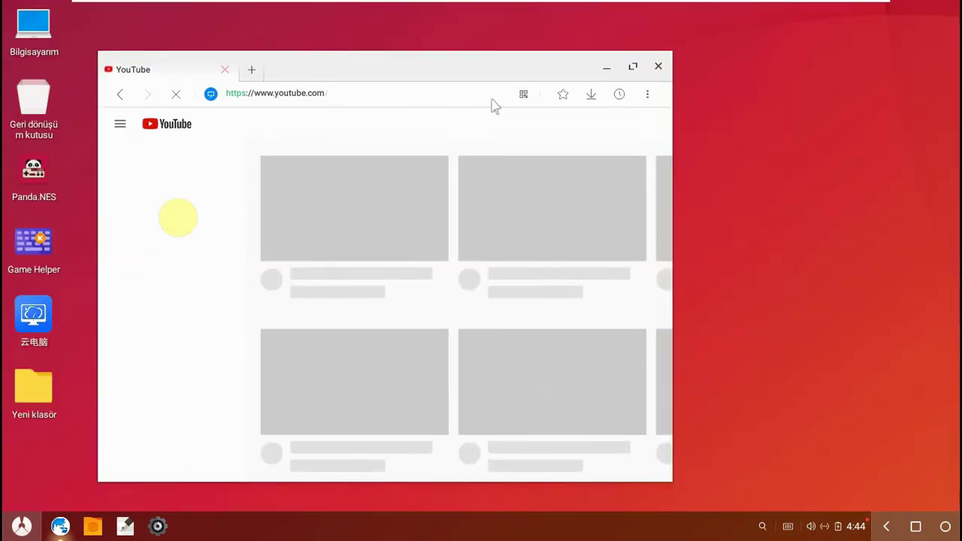
{"action": "left_click_drag", "start_coordinate": [369, 73], "coordinate": [367, 48]}
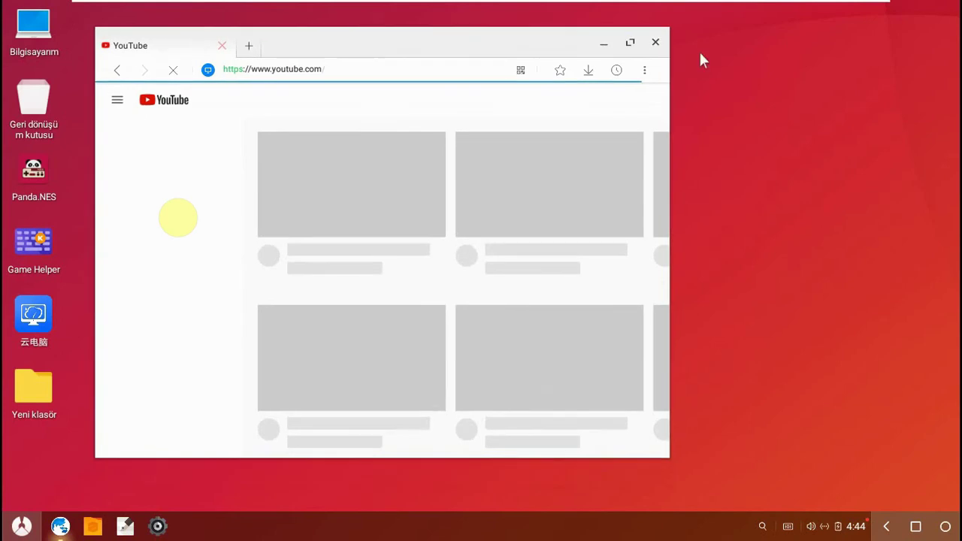
{"action": "left_click", "coordinate": [19, 528]}
{"action": "left_click", "coordinate": [88, 280]}
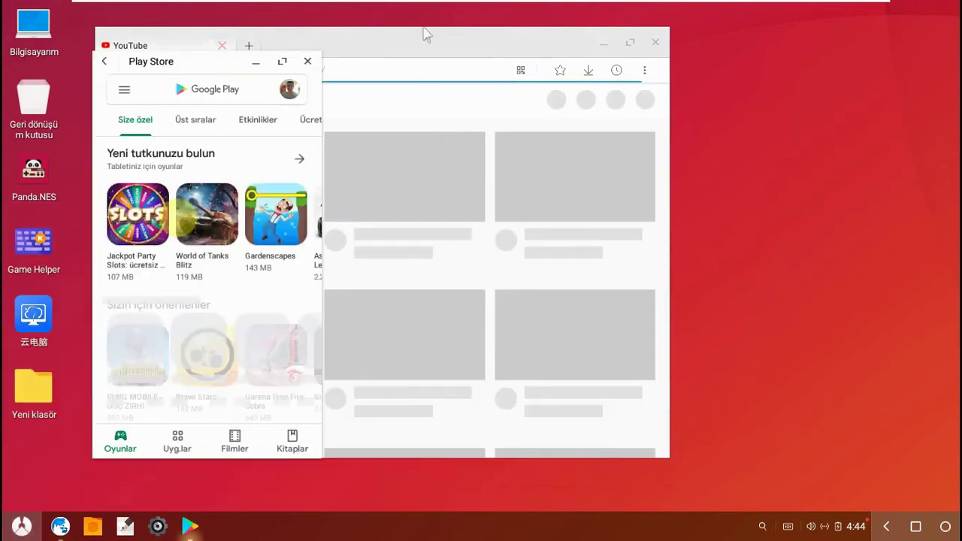
- Search the maximized Play Store for 'chrome', install Google Chrome, then shrink the store window
{"action": "left_click", "coordinate": [282, 61]}
{"action": "left_click", "coordinate": [264, 50]}
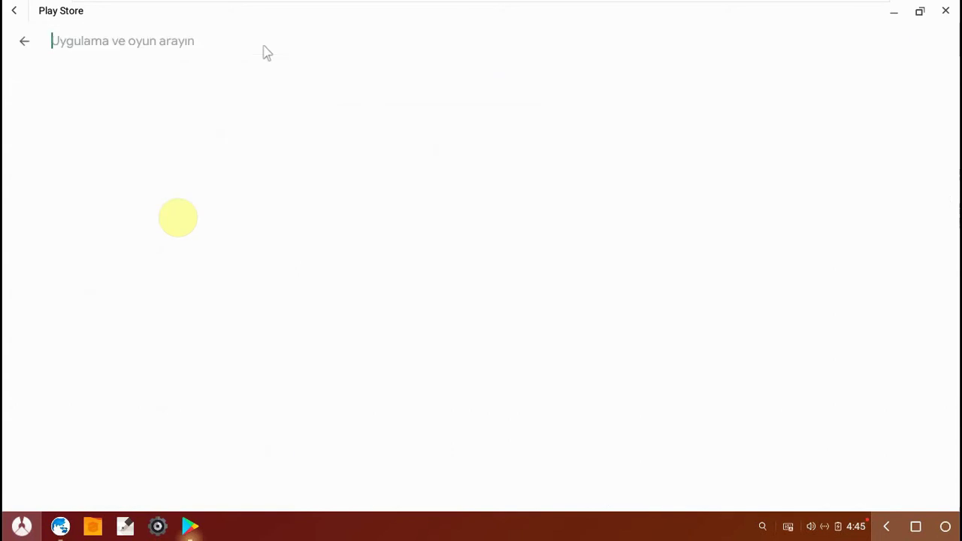
{"action": "type", "text": "chrome"}
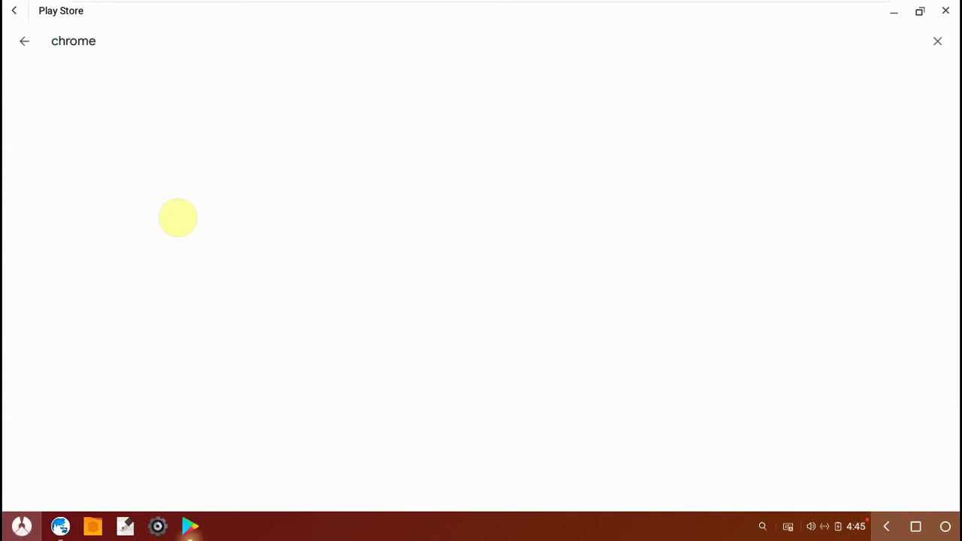
{"action": "left_click", "coordinate": [136, 88]}
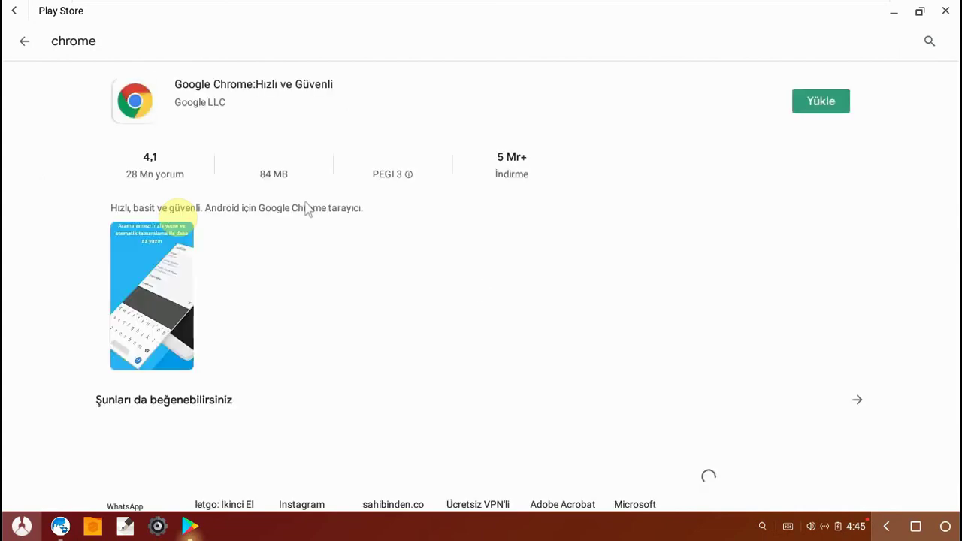
{"action": "left_click", "coordinate": [823, 102]}
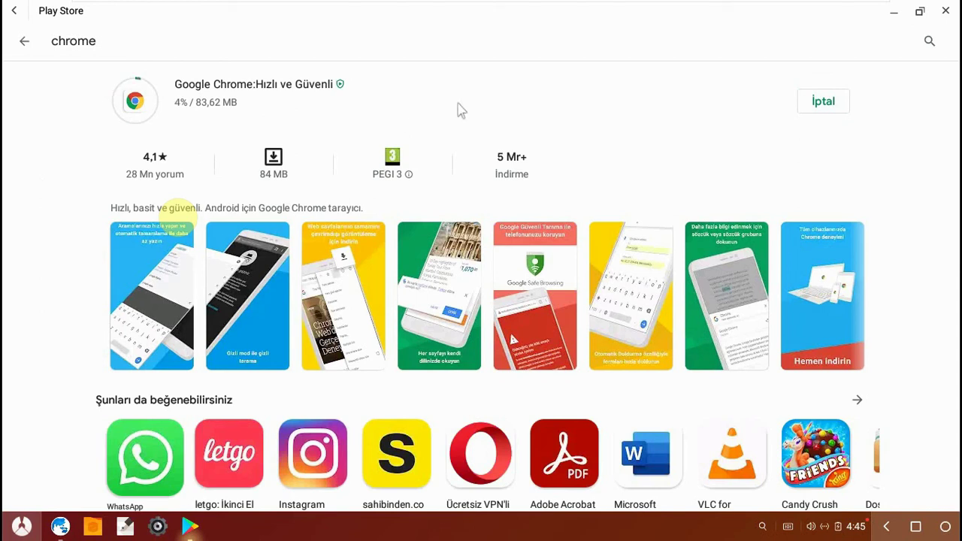
{"action": "left_click", "coordinate": [919, 11]}
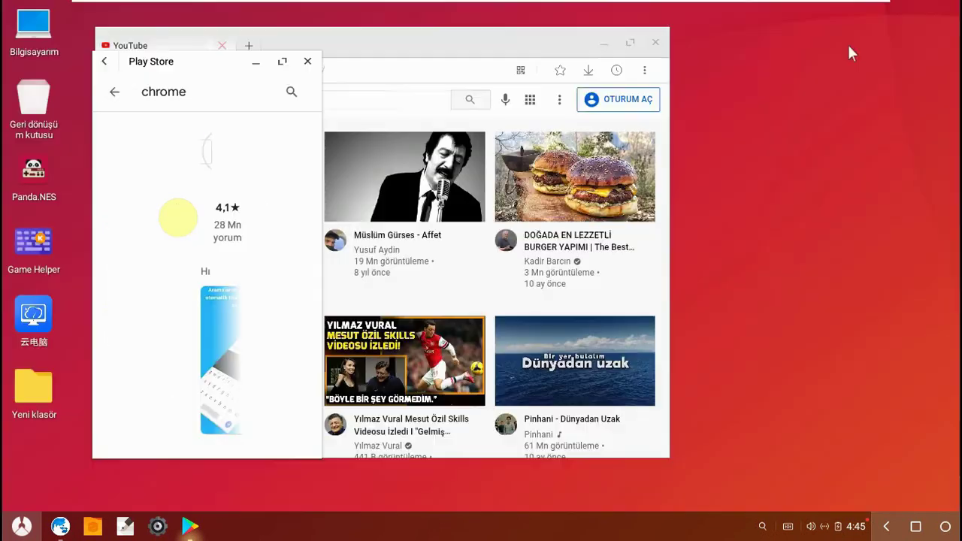
- Search YouTube for the channel's name and maximize the results window
{"action": "left_click_drag", "start_coordinate": [431, 54], "coordinate": [473, 45]}
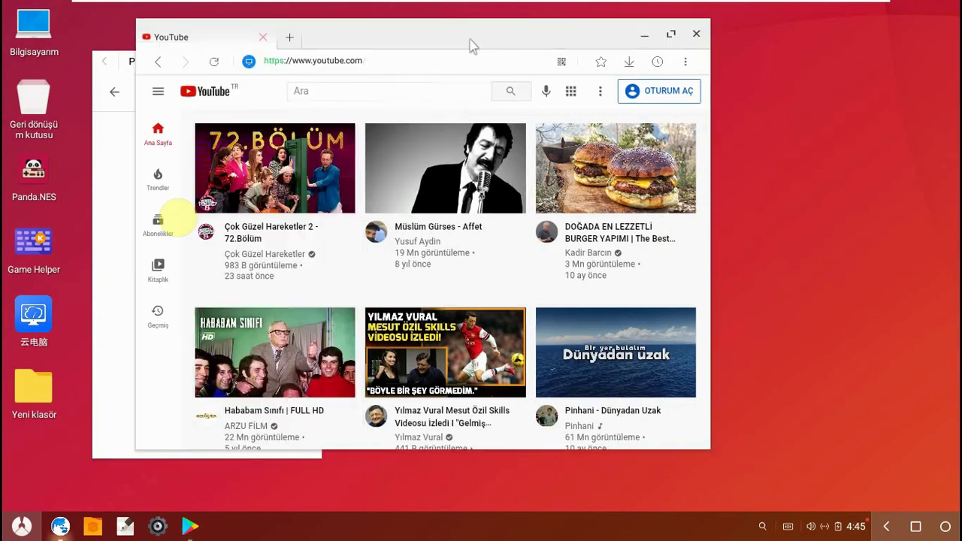
{"action": "left_click", "coordinate": [383, 95]}
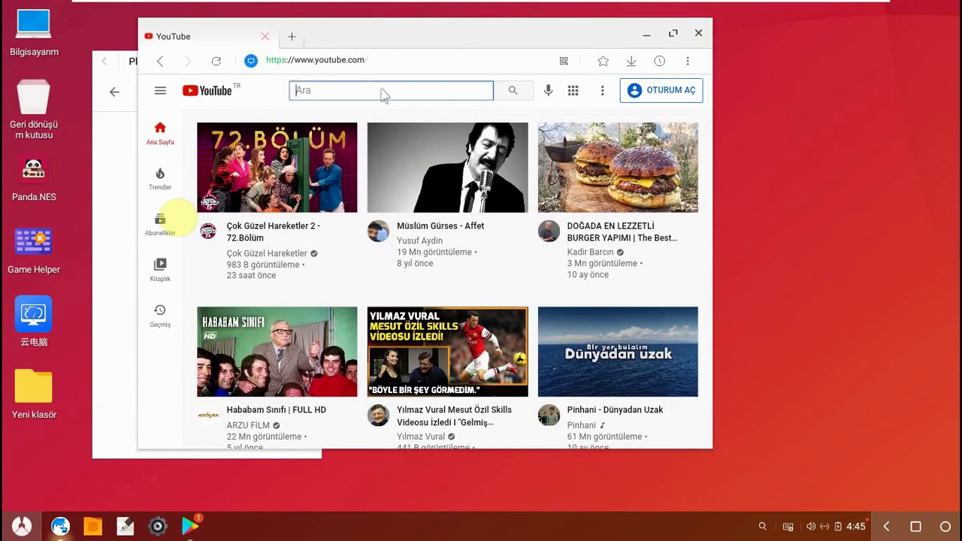
{"action": "type", "text": "murat atici"}
{"action": "key", "text": "Return"}
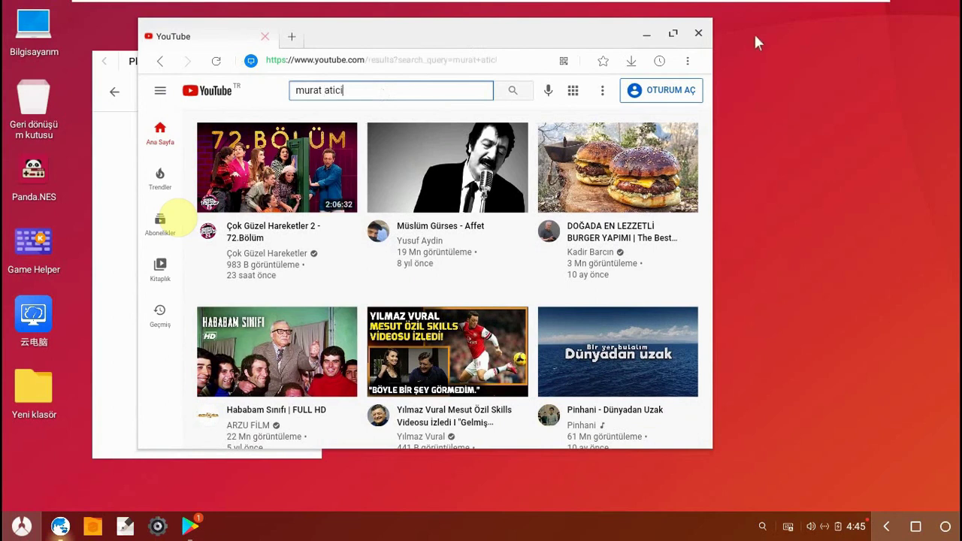
{"action": "left_click", "coordinate": [672, 33]}
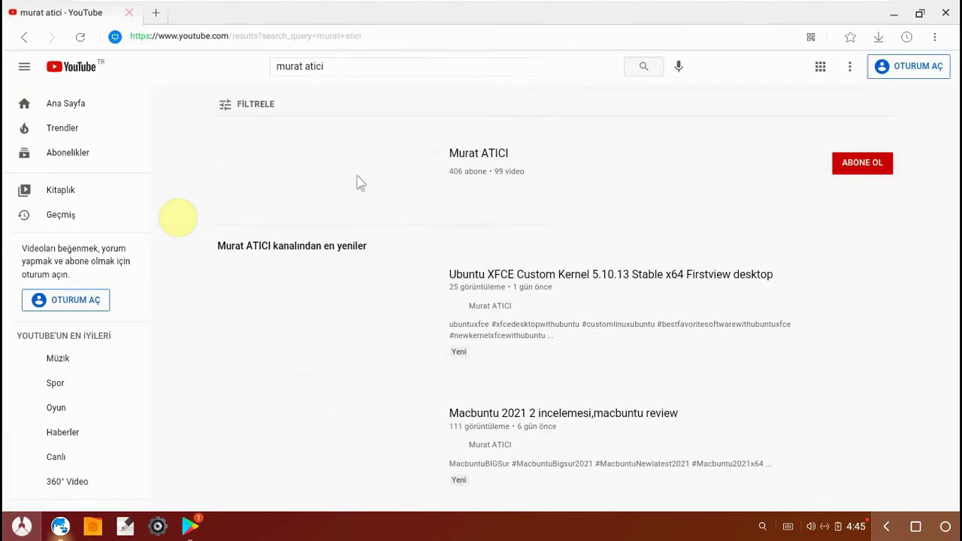
- Scroll the channel results and open the Macbuntu 2021 2 review video
{"action": "right_click", "coordinate": [317, 175]}
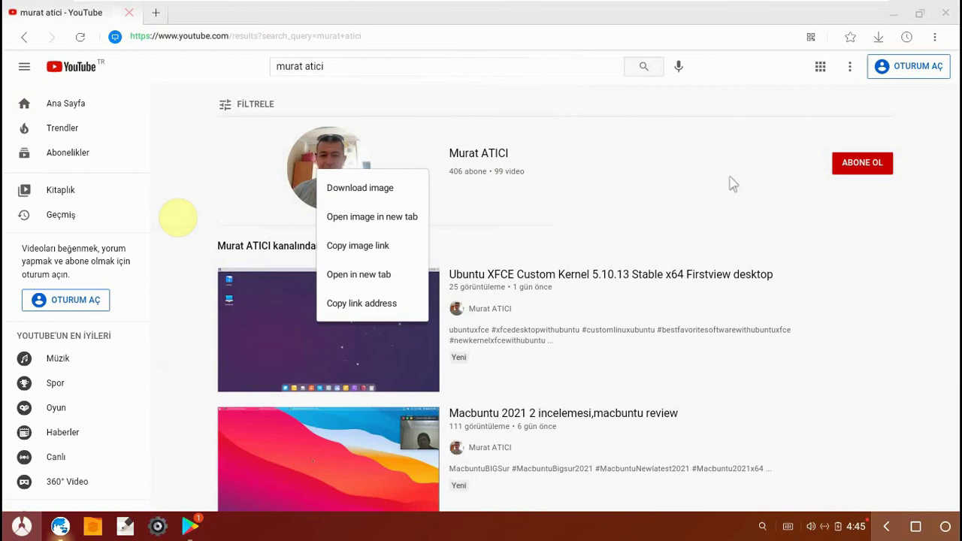
{"action": "left_click", "coordinate": [863, 311]}
{"action": "scroll", "coordinate": [391, 300], "scroll_direction": "down", "scroll_amount": 1}
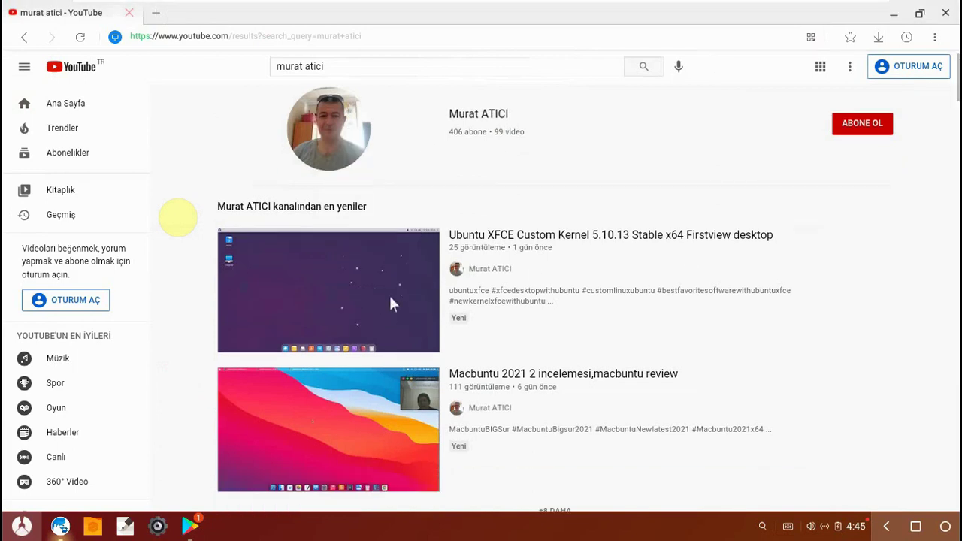
{"action": "scroll", "coordinate": [381, 301], "scroll_direction": "down", "scroll_amount": 2}
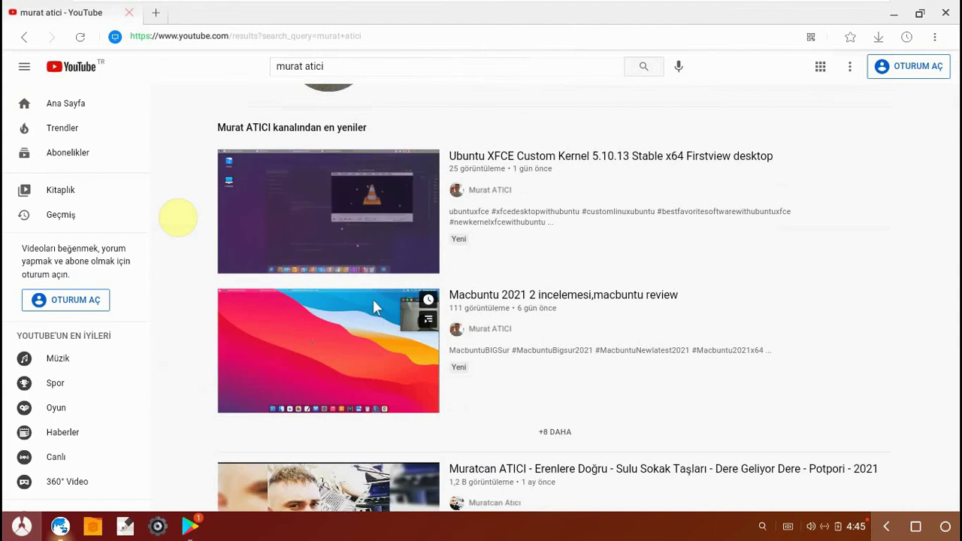
{"action": "left_click", "coordinate": [374, 301]}
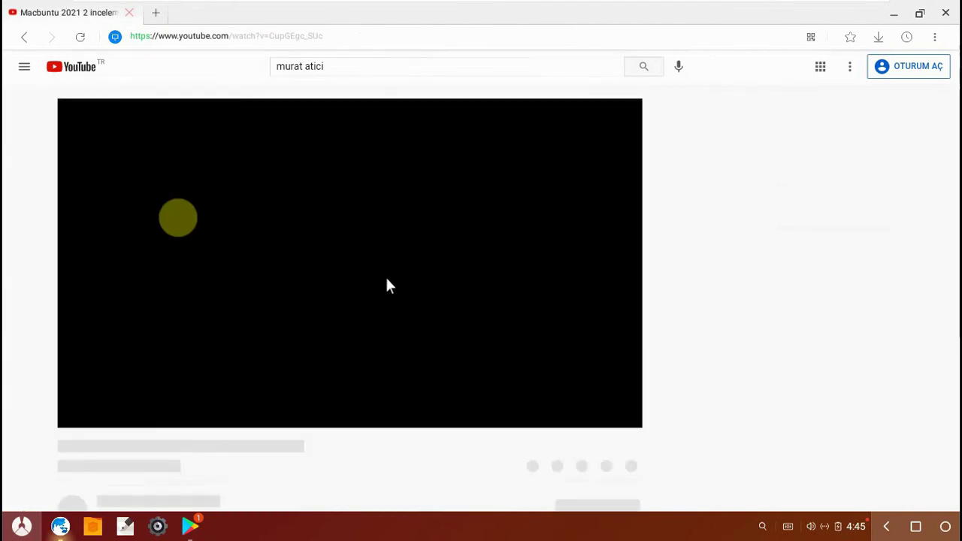
- Close the Play Store, play the Macbuntu 2021 review video, and restore the browser to a smaller window
{"action": "left_click", "coordinate": [189, 526]}
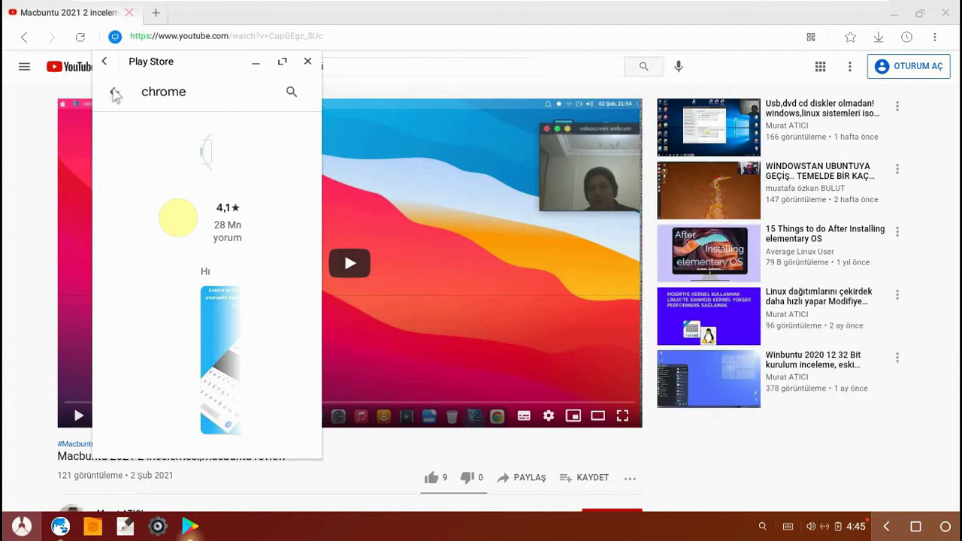
{"action": "left_click", "coordinate": [114, 93]}
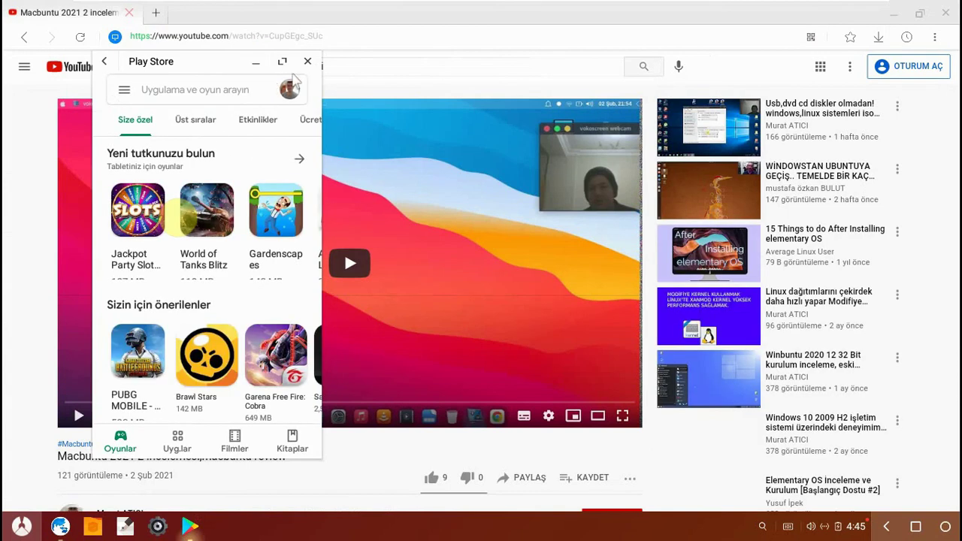
{"action": "left_click", "coordinate": [307, 61]}
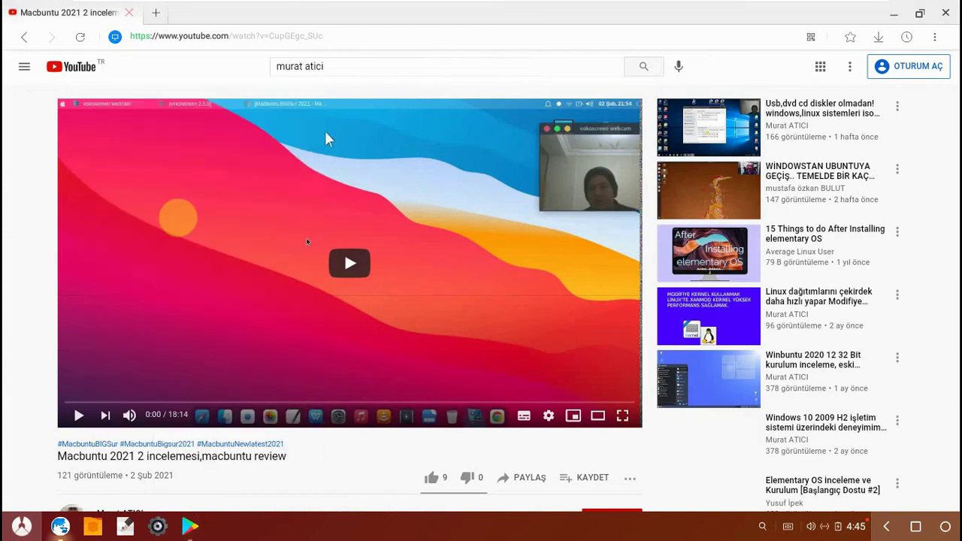
{"action": "left_click", "coordinate": [348, 266]}
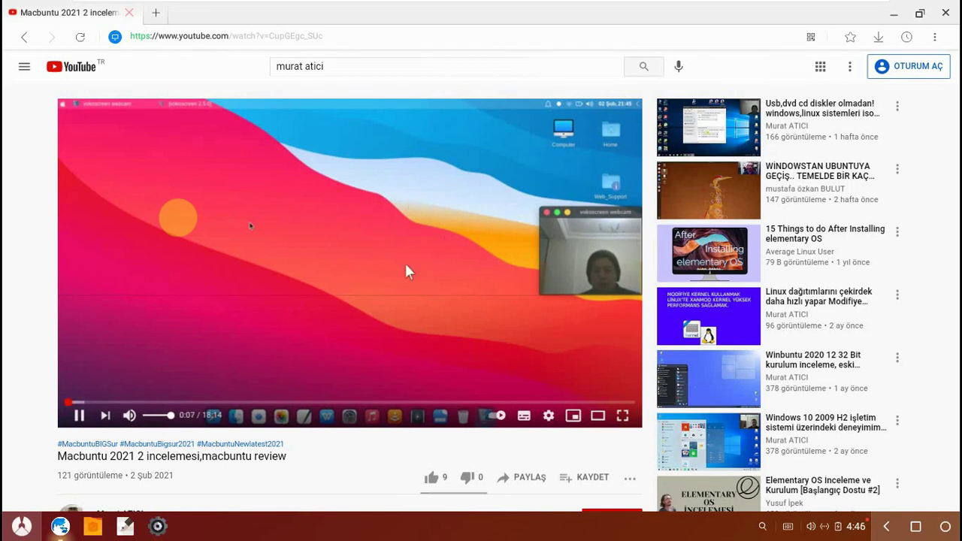
{"action": "left_click", "coordinate": [919, 13]}
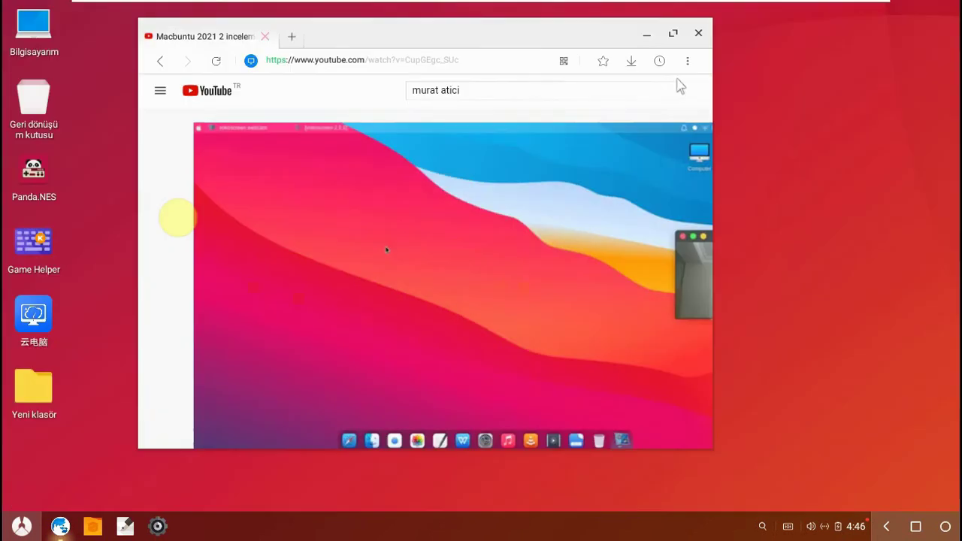
- Close the browser and create a new text file, Yeni bir dosya oluştur.txt, in Yeni klasör
{"action": "left_click", "coordinate": [699, 34]}
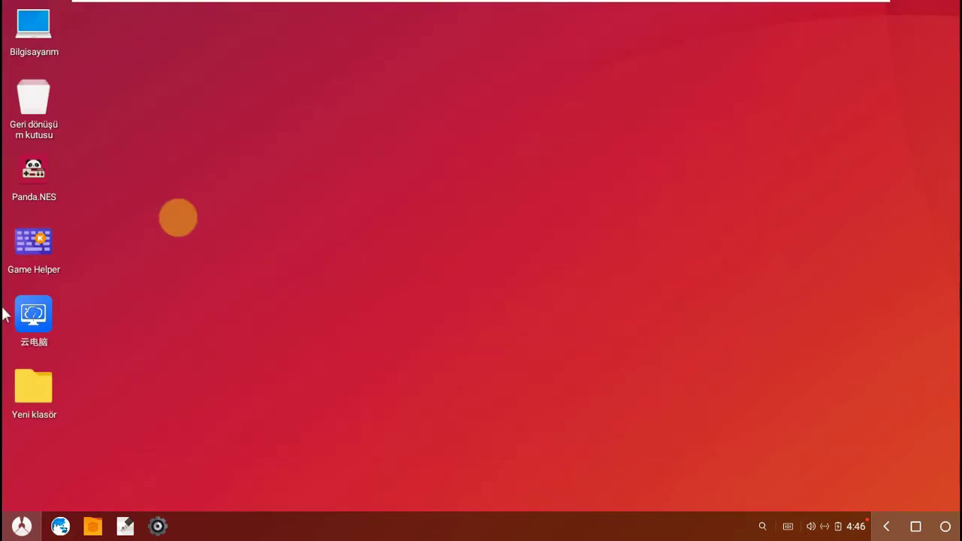
{"action": "double_click", "coordinate": [36, 408]}
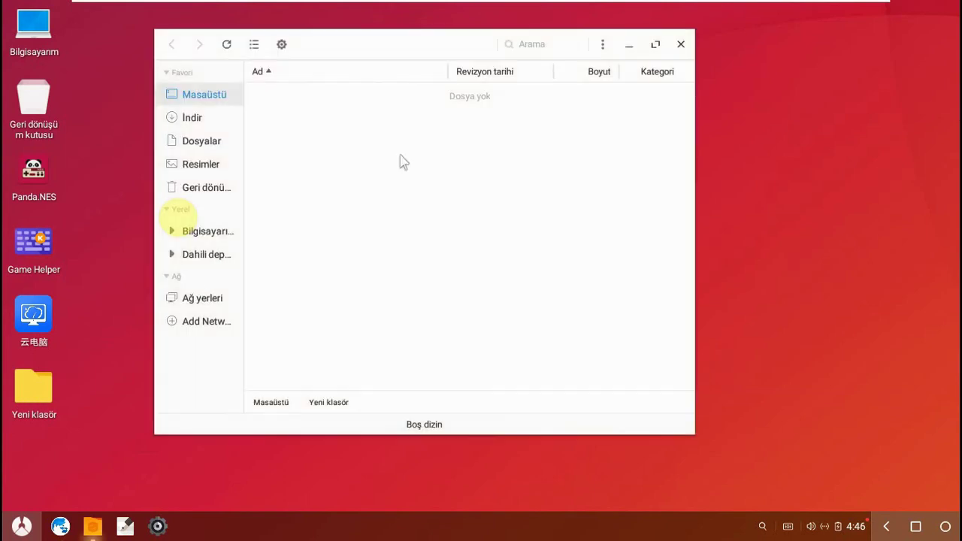
{"action": "right_click", "coordinate": [401, 156]}
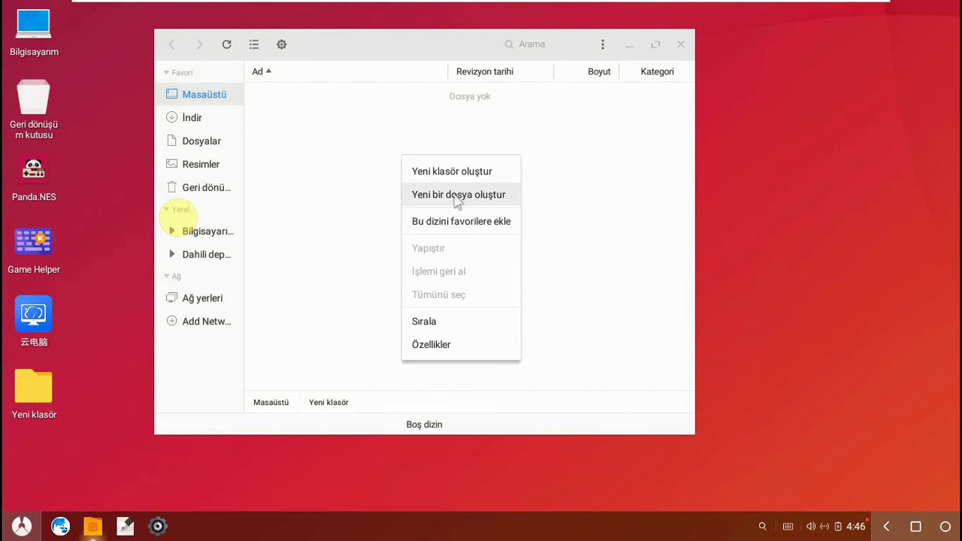
{"action": "left_click", "coordinate": [456, 197]}
{"action": "left_click", "coordinate": [379, 172]}
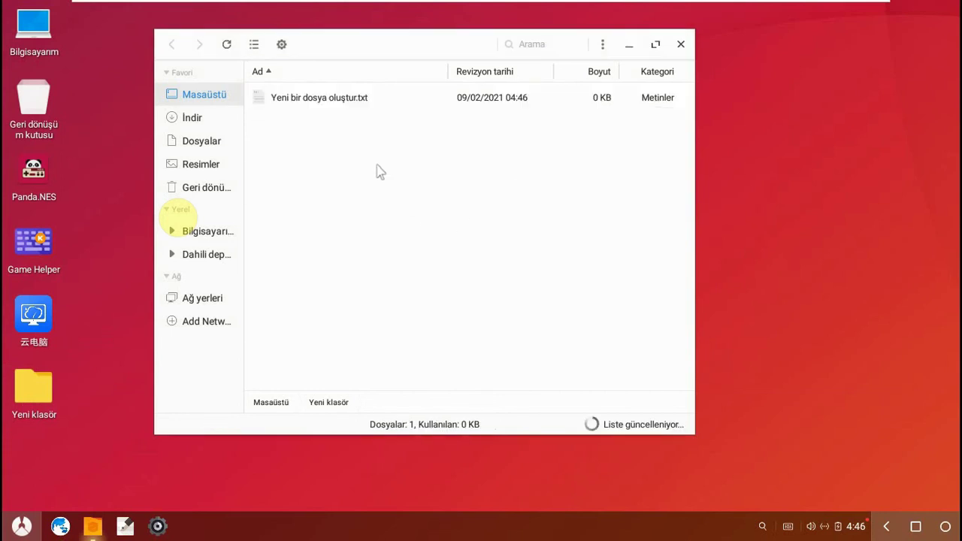
- Open the file in TextEditor, type 'Phoenix OS', replace it with 'a', then close TextEditor and the file manager
{"action": "left_click", "coordinate": [323, 97]}
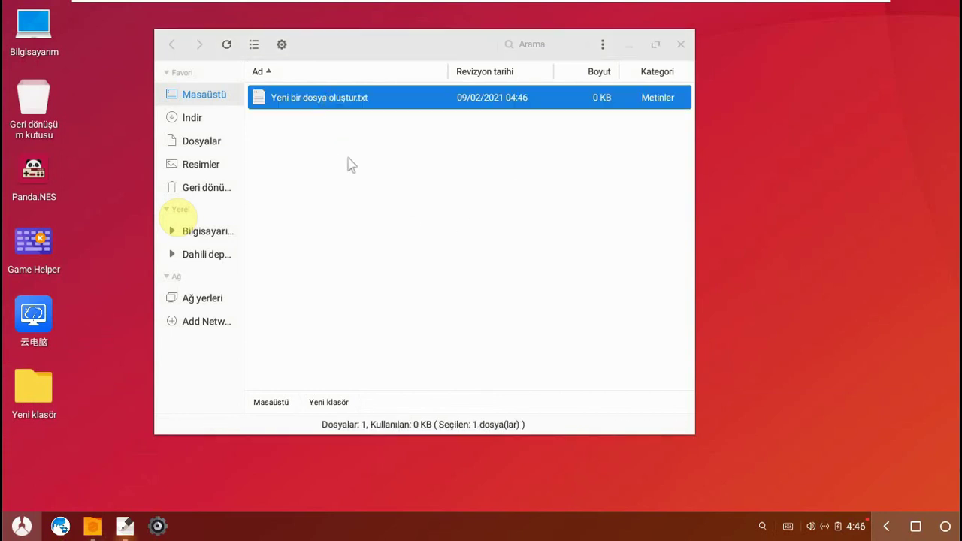
{"action": "double_click", "coordinate": [322, 99]}
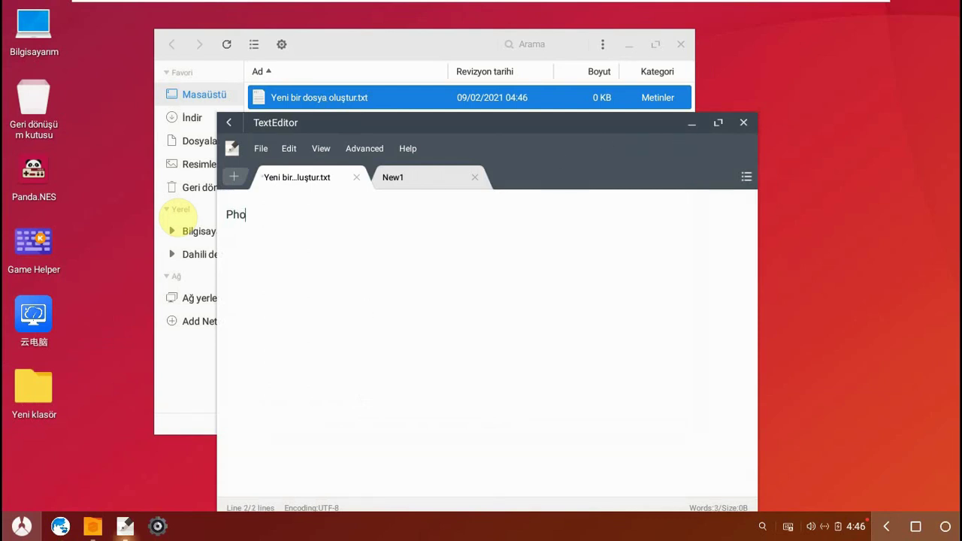
{"action": "type", "text": "Phoenix OS Kurulum ve incelemesi .."}
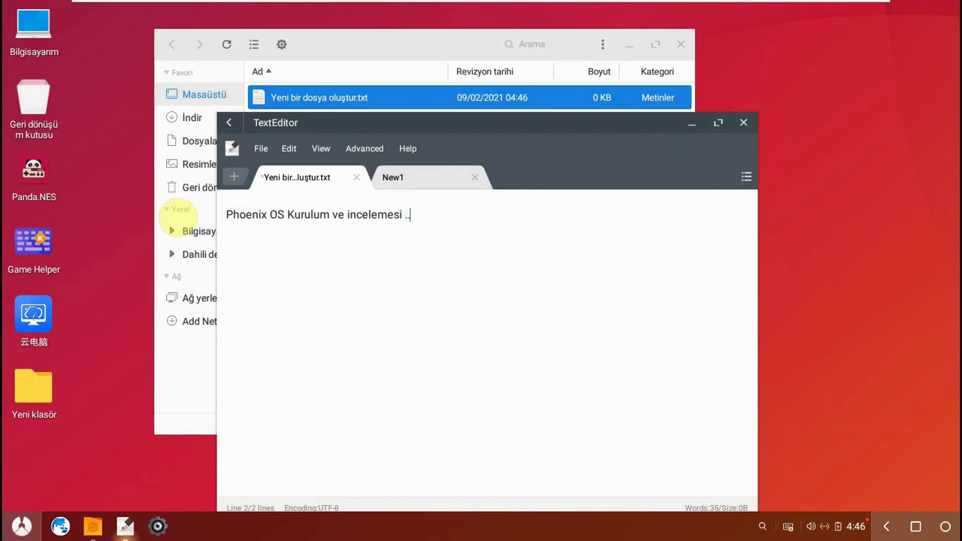
{"action": "key", "text": "ctrl+a"}
{"action": "type", "text": "a"}
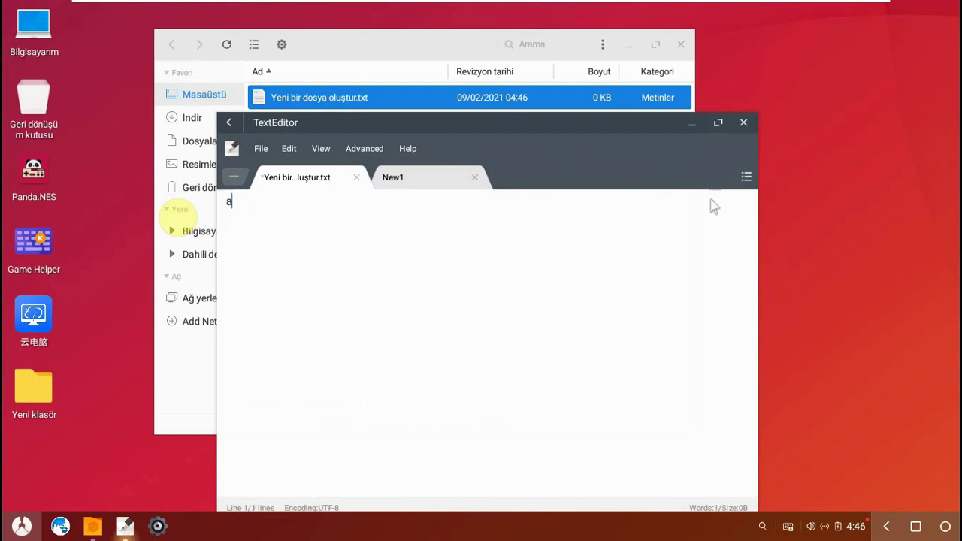
{"action": "left_click", "coordinate": [744, 124]}
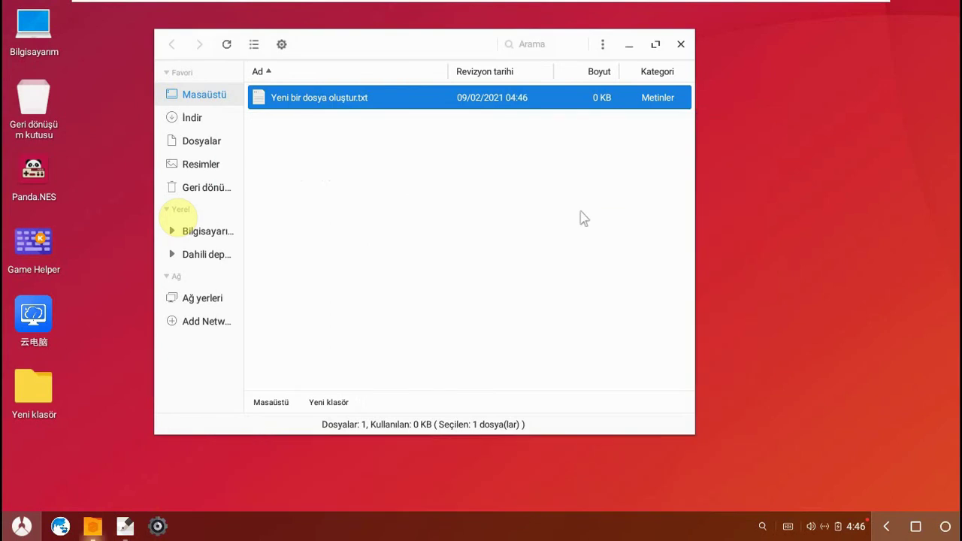
{"action": "left_click", "coordinate": [680, 44]}
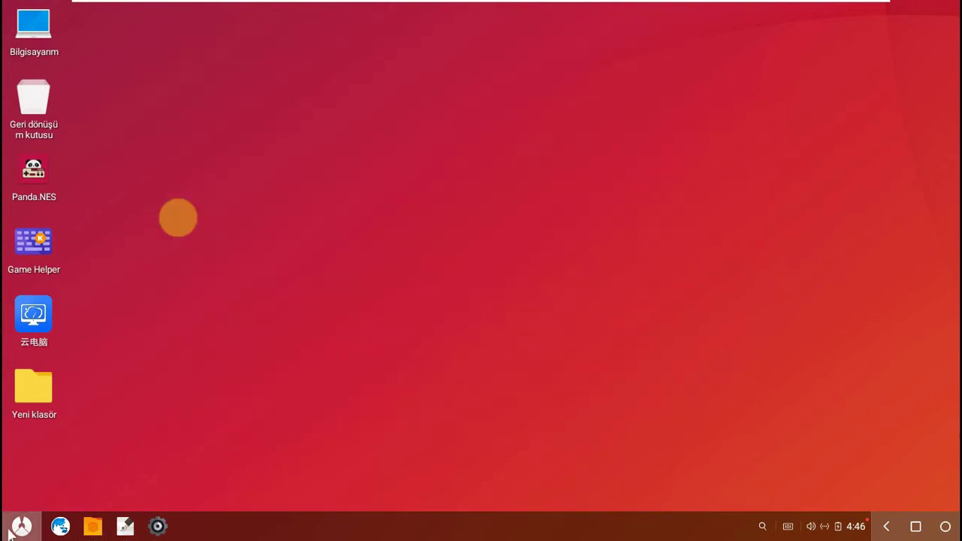
- Dismiss the app launcher and choose Shut Down from the Phoenix OS power options
{"action": "left_click", "coordinate": [21, 526]}
{"action": "key", "text": "Escape"}
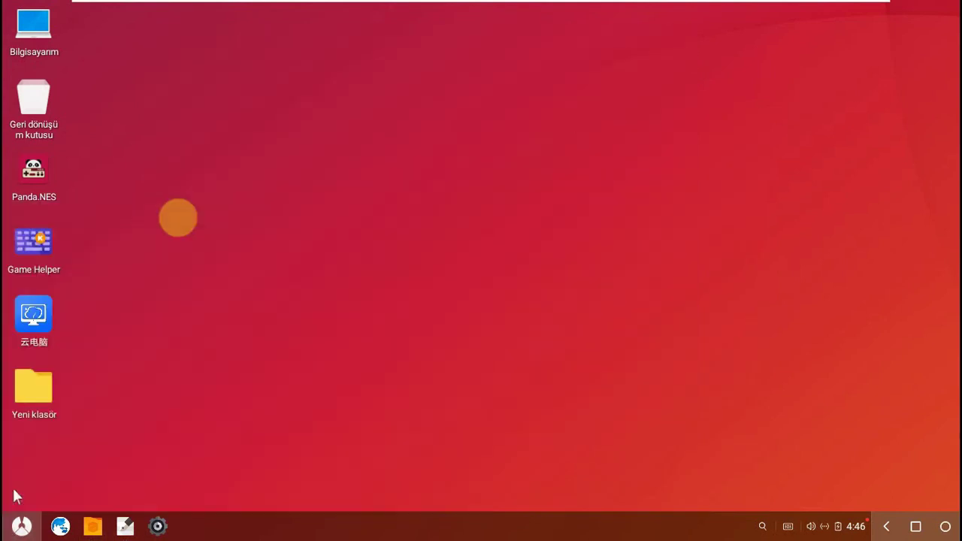
{"action": "left_click", "coordinate": [537, 322]}
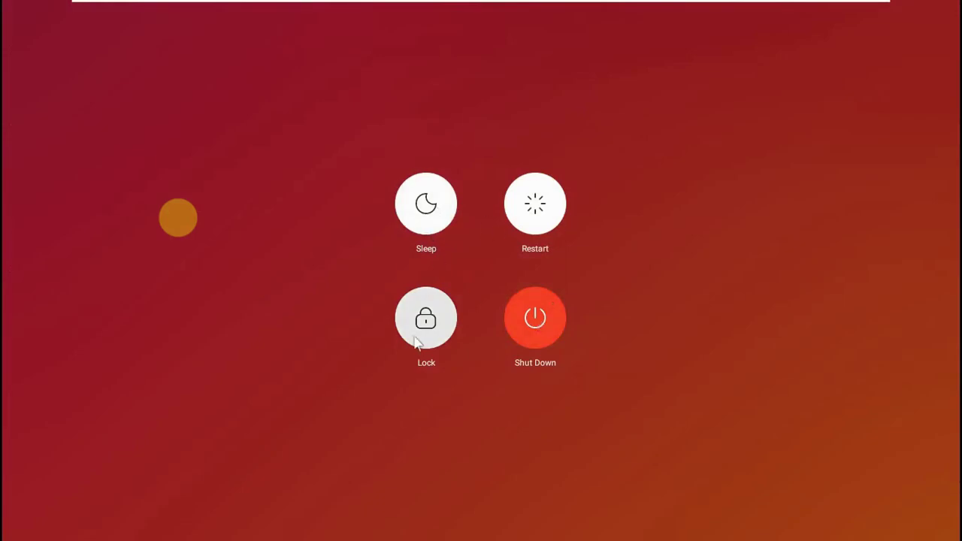
{"action": "left_click", "coordinate": [537, 333]}
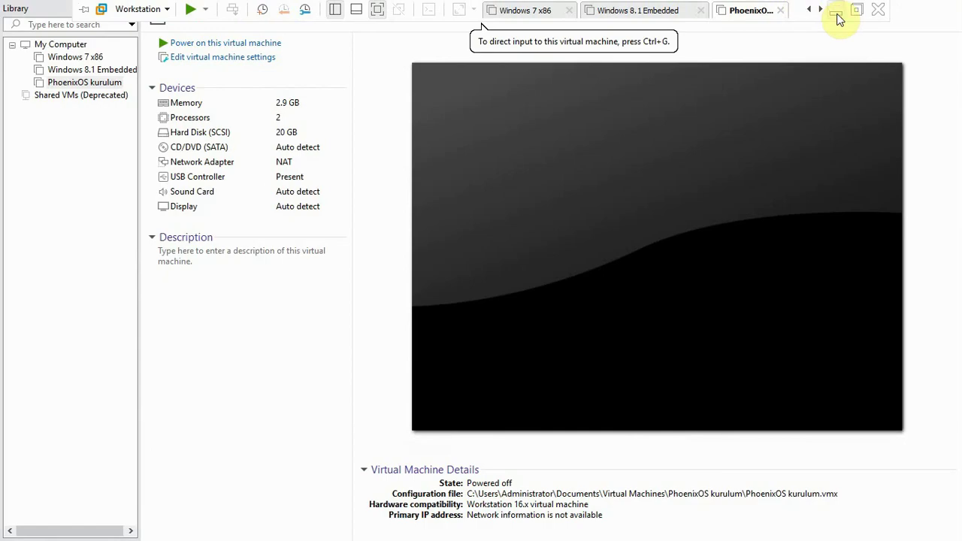
- Minimize VMware Workstation and select the PhoenixOSInstaller_v3.6.1.564_x64 file on the Windows desktop
{"action": "left_click", "coordinate": [838, 15]}
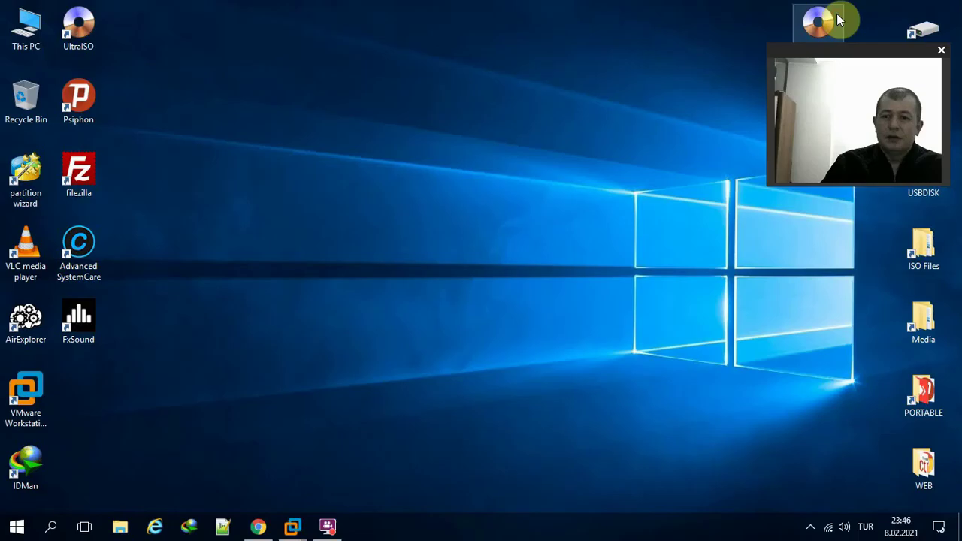
{"action": "left_click_drag", "start_coordinate": [827, 61], "coordinate": [636, 24]}
{"action": "left_click", "coordinate": [802, 59]}
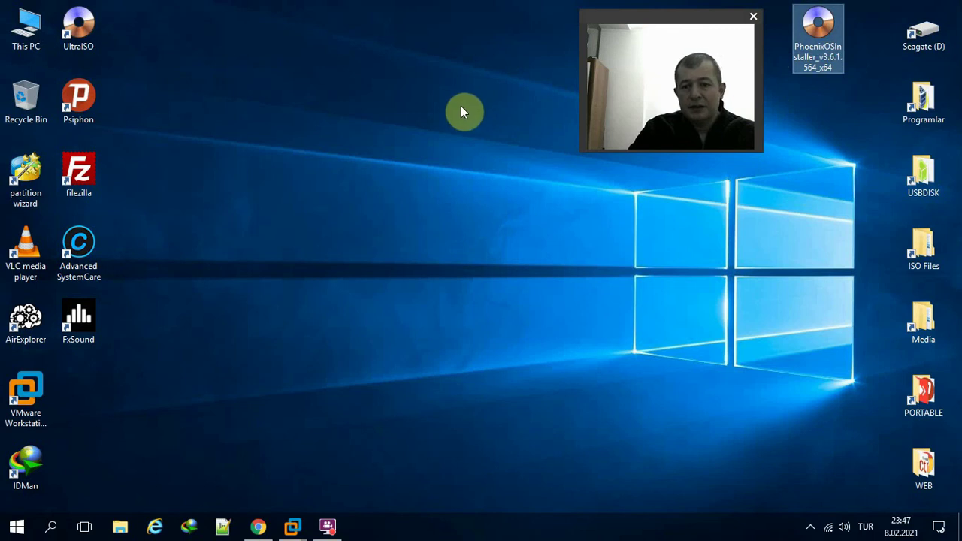
- Show the Phoenix OS download page, highlight 'Exe Installer (For Windows)', then minimize Chrome
{"action": "left_click", "coordinate": [258, 526]}
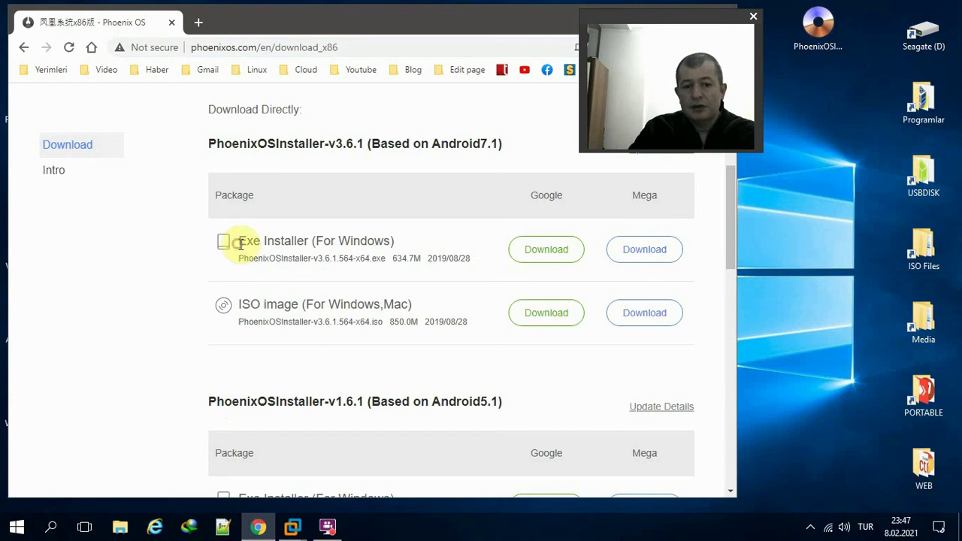
{"action": "left_click_drag", "start_coordinate": [238, 242], "coordinate": [401, 251]}
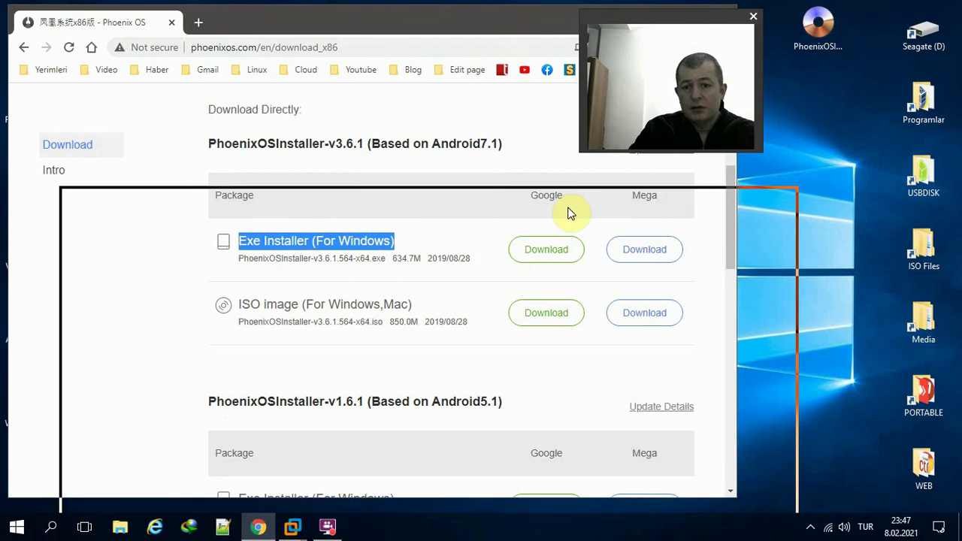
{"action": "left_click_drag", "start_coordinate": [569, 213], "coordinate": [569, 213]}
{"action": "left_click", "coordinate": [718, 197]}
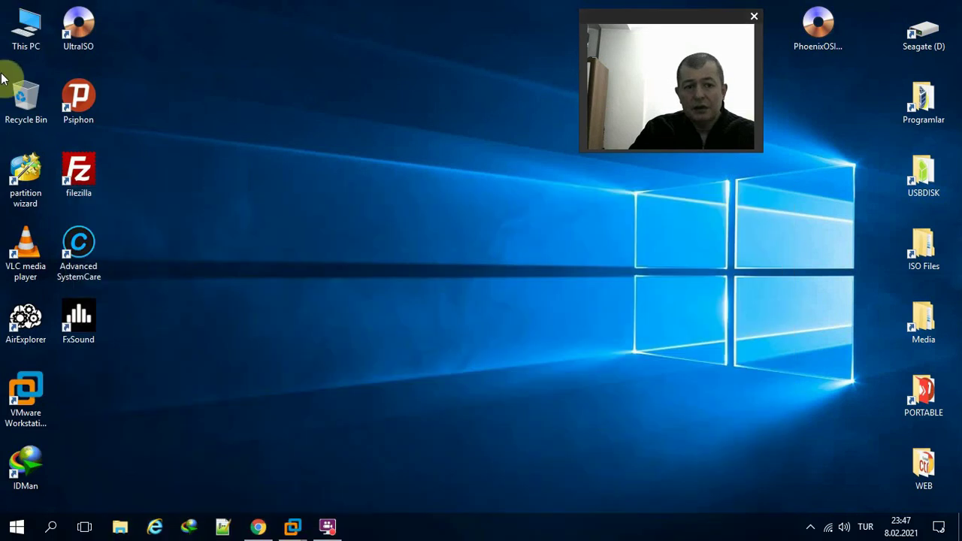
- Launch Computer Management from This PC's Manage option and select Disk Management under Storage
{"action": "right_click", "coordinate": [26, 31]}
{"action": "left_click", "coordinate": [73, 75]}
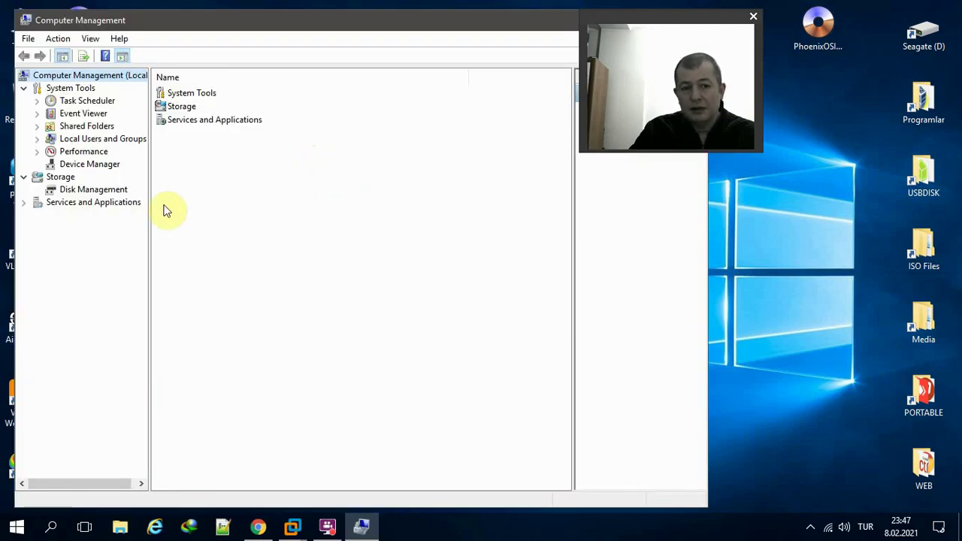
{"action": "left_click", "coordinate": [116, 196]}
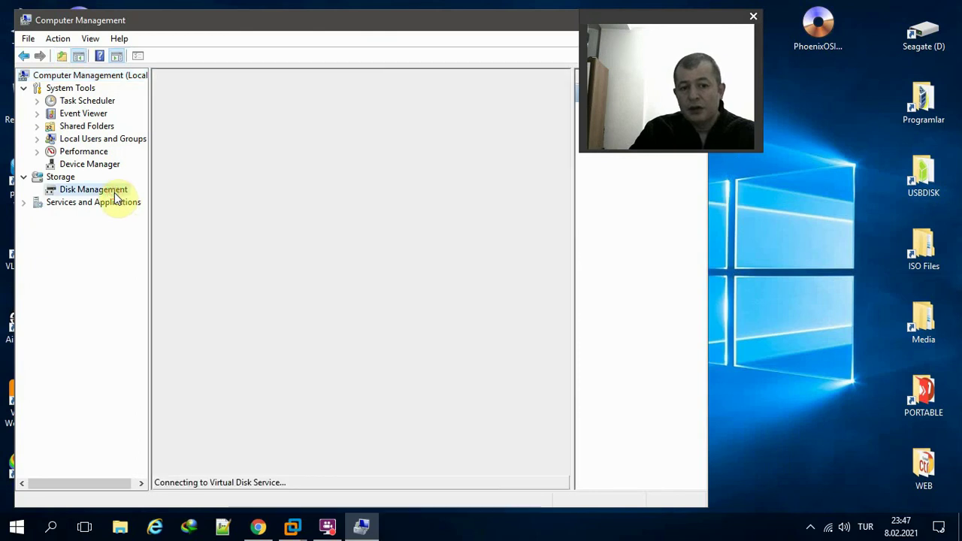
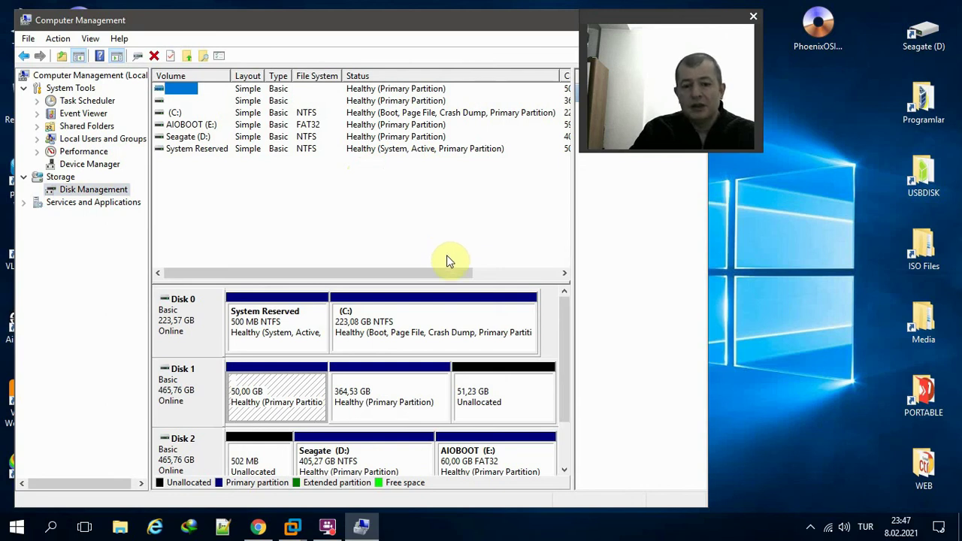
- Shrink drive C: by 20000 MB to 203,55 GB, then maximize Computer Management
{"action": "left_click", "coordinate": [392, 315]}
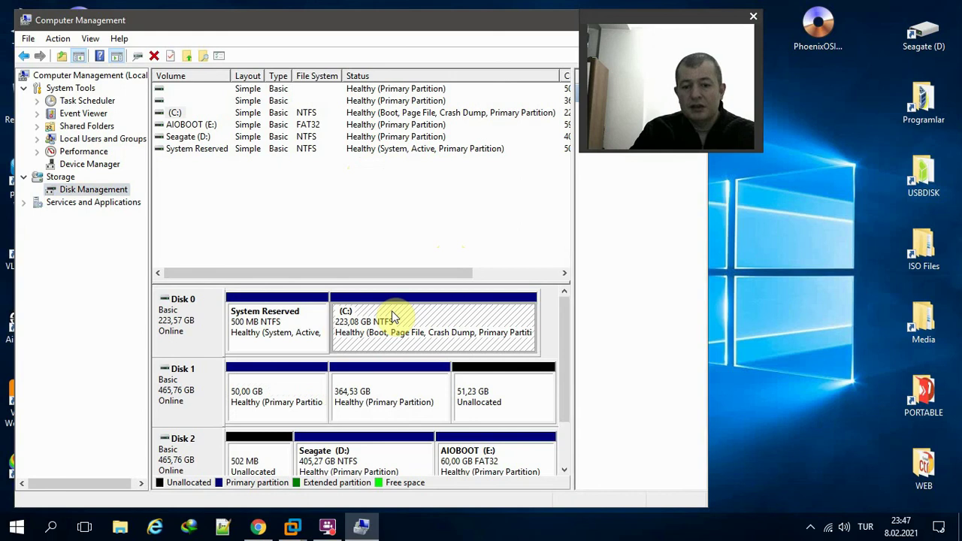
{"action": "right_click", "coordinate": [410, 318]}
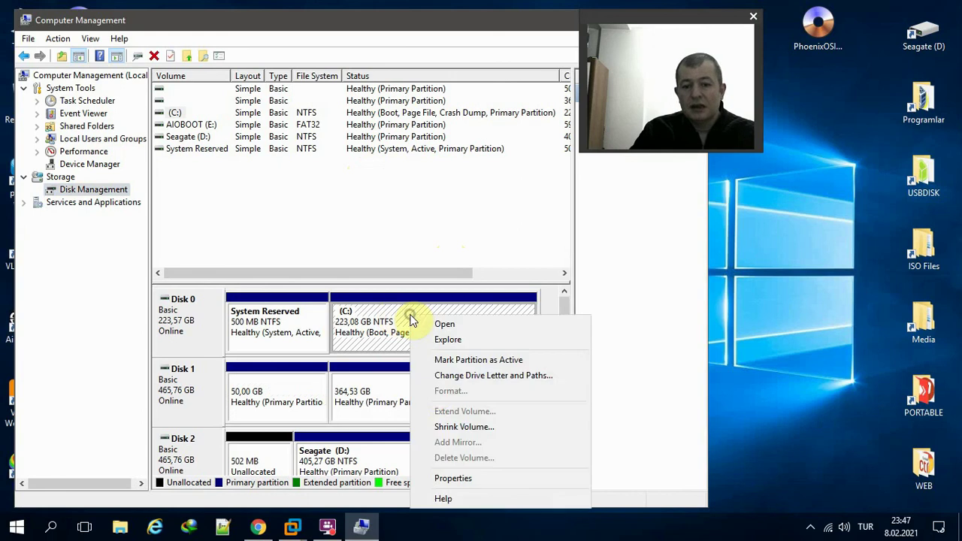
{"action": "left_click", "coordinate": [442, 427]}
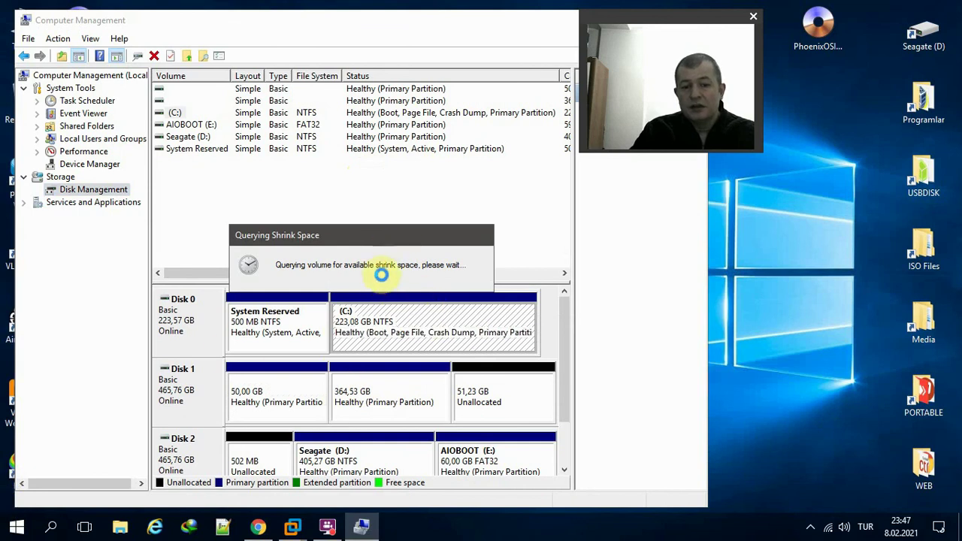
{"action": "type", "text": "20000"}
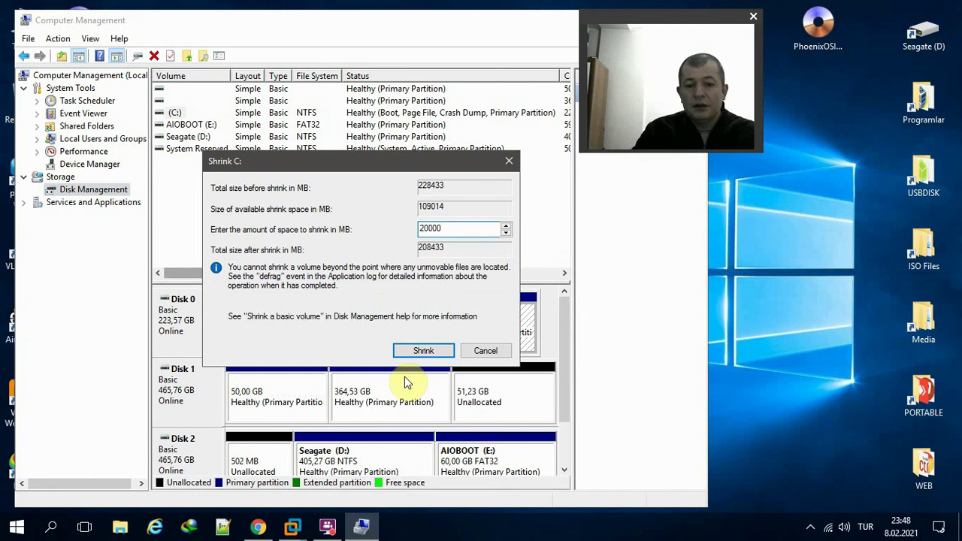
{"action": "left_click", "coordinate": [421, 351]}
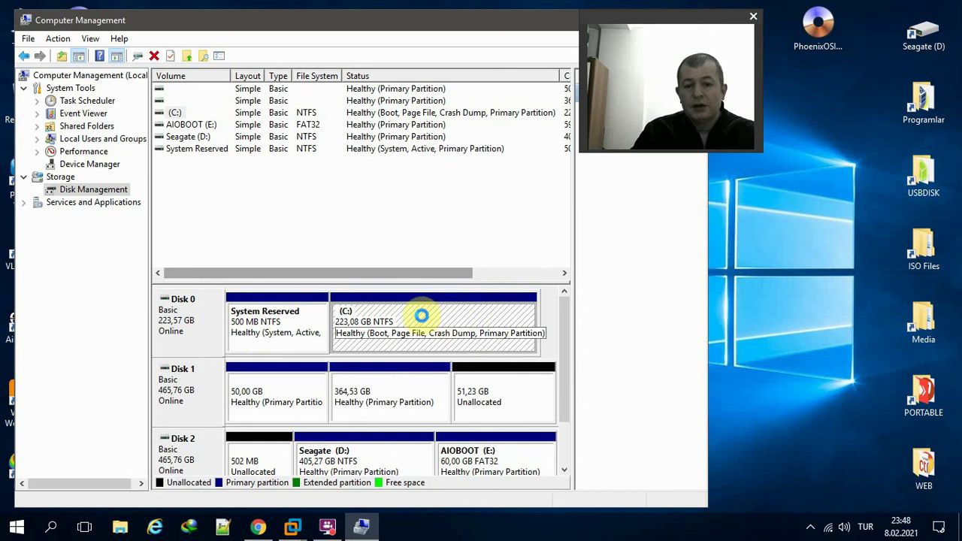
{"action": "double_click", "coordinate": [484, 21]}
- Create a full-size 20000 MB NTFS simple volume labelled PhoenixOS with drive letter F
{"action": "left_click", "coordinate": [651, 316]}
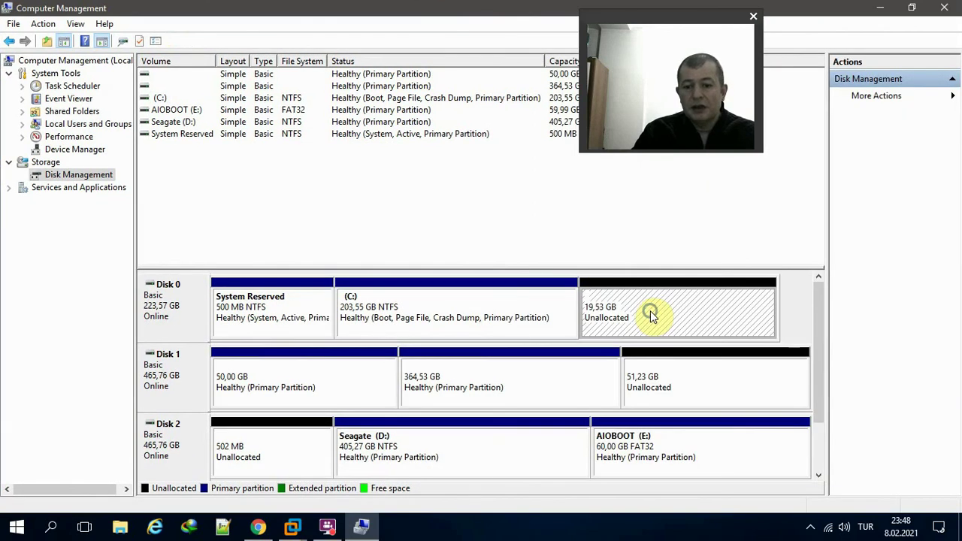
{"action": "right_click", "coordinate": [651, 316]}
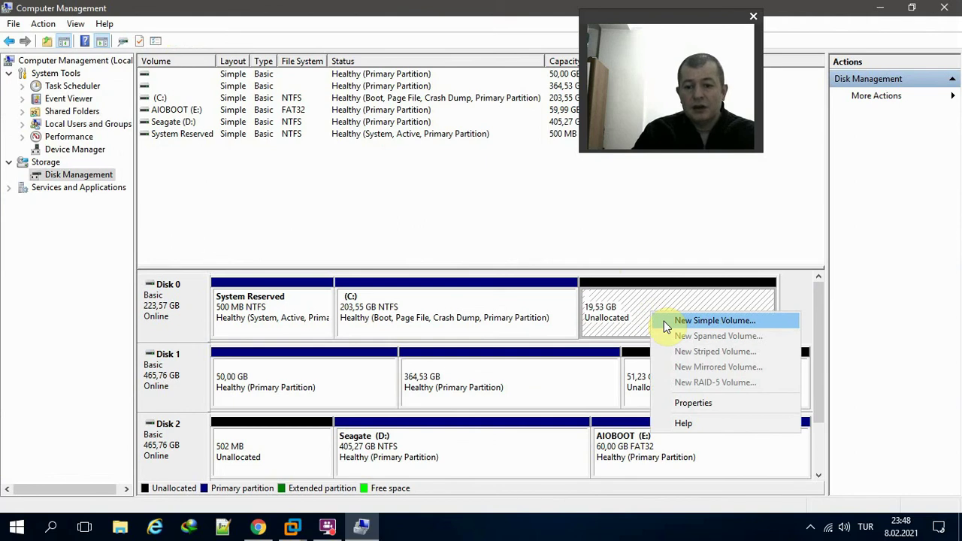
{"action": "left_click", "coordinate": [664, 321]}
{"action": "left_click", "coordinate": [420, 330]}
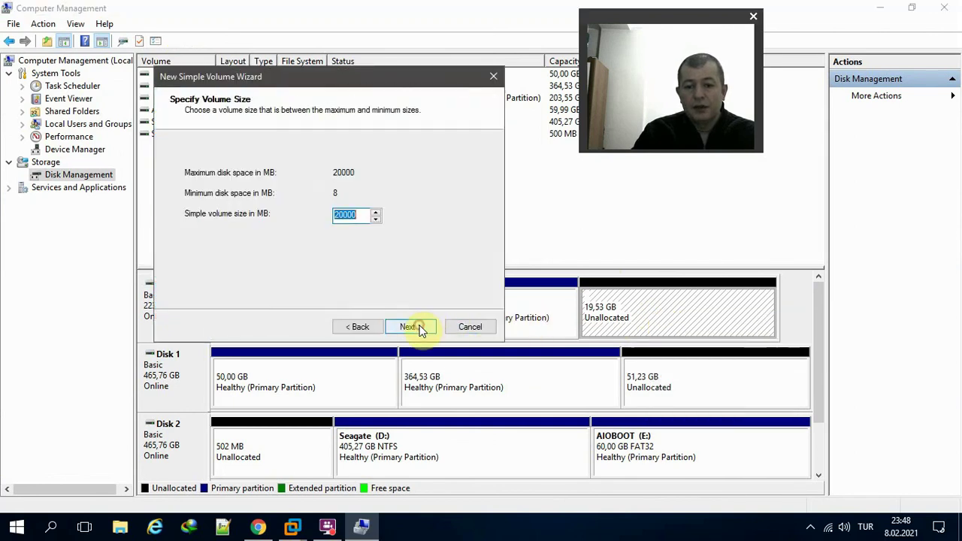
{"action": "left_click", "coordinate": [420, 329]}
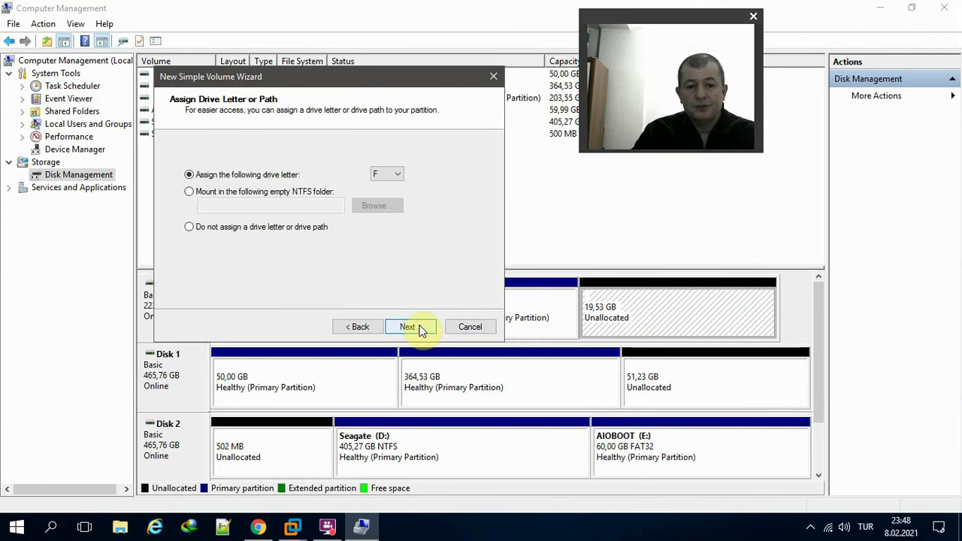
{"action": "left_click", "coordinate": [420, 330]}
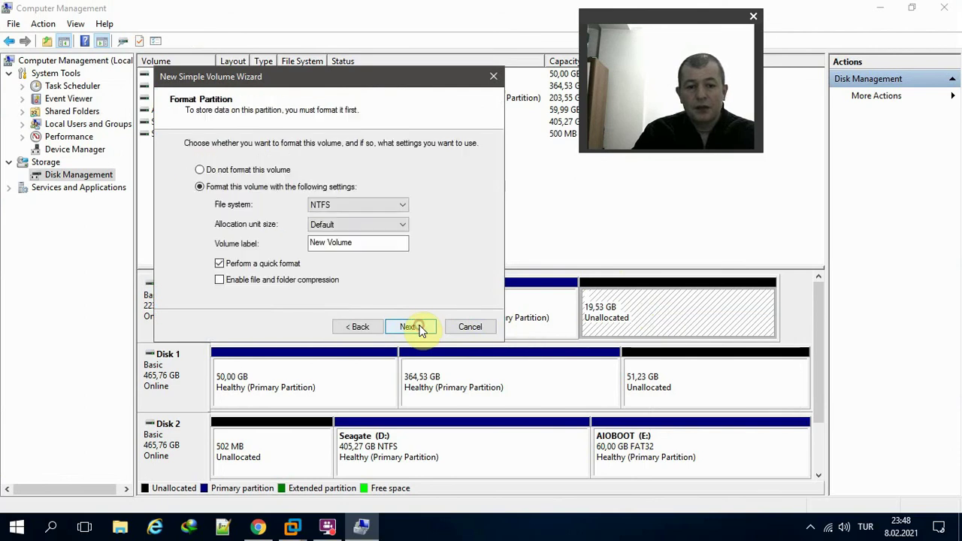
{"action": "double_click", "coordinate": [369, 243]}
{"action": "type", "text": "Pho"}
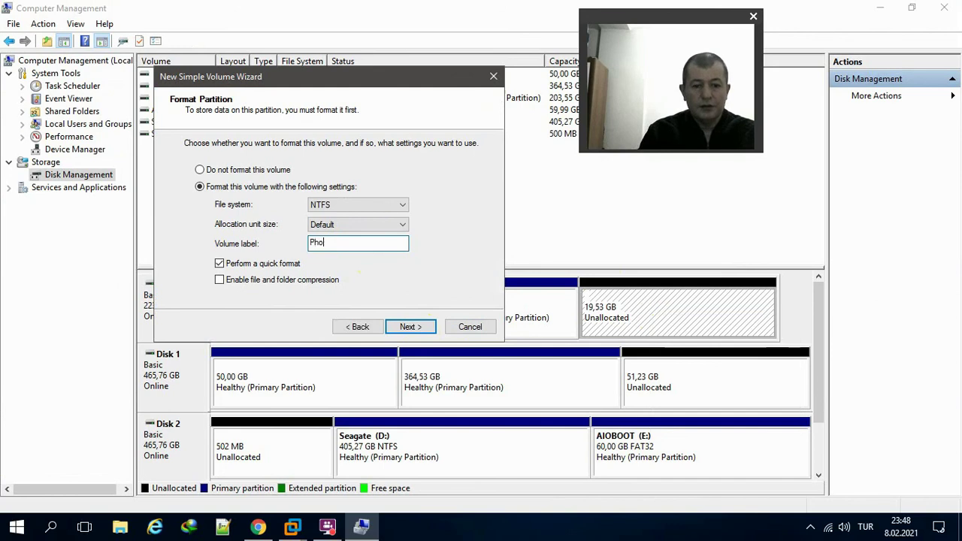
{"action": "type", "text": "enixOS"}
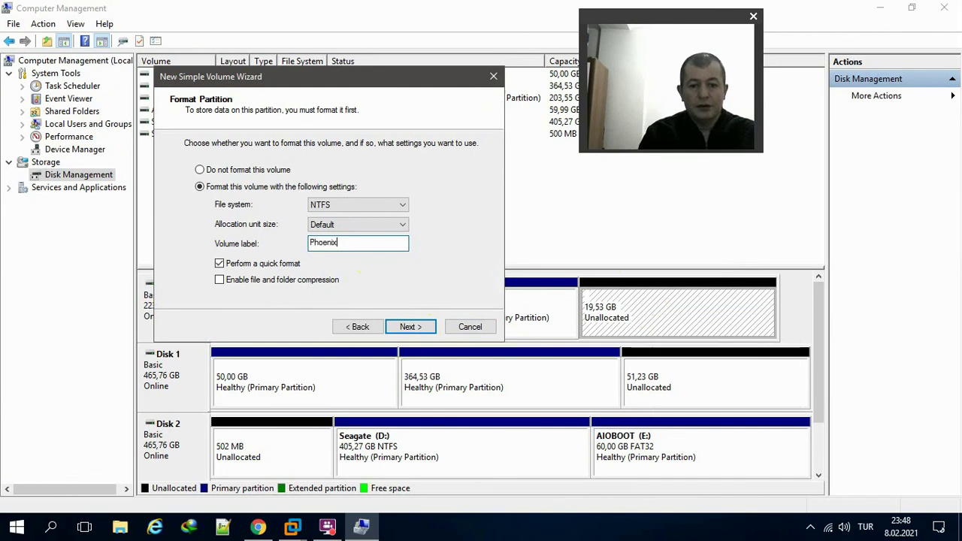
{"action": "left_click", "coordinate": [406, 324]}
{"action": "left_click", "coordinate": [408, 325]}
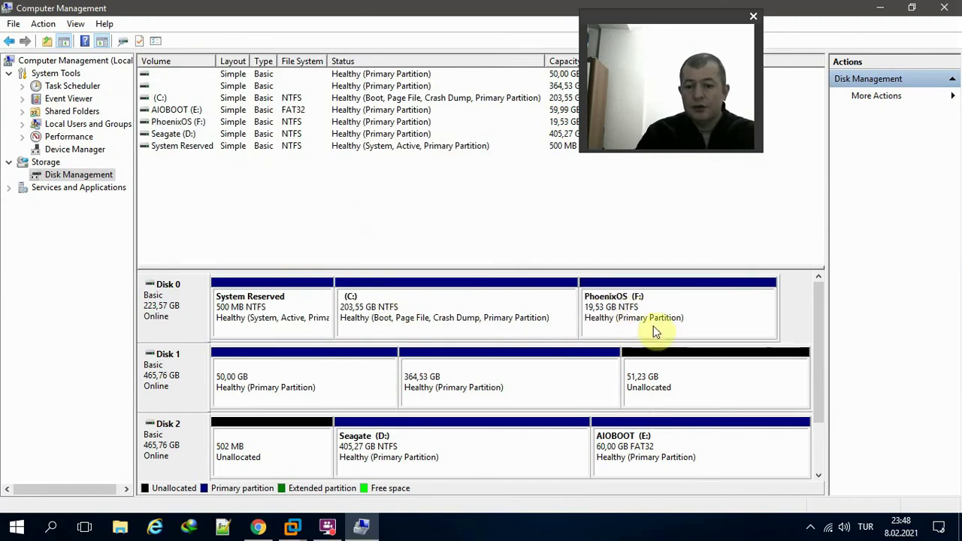
{"action": "left_click", "coordinate": [692, 312]}
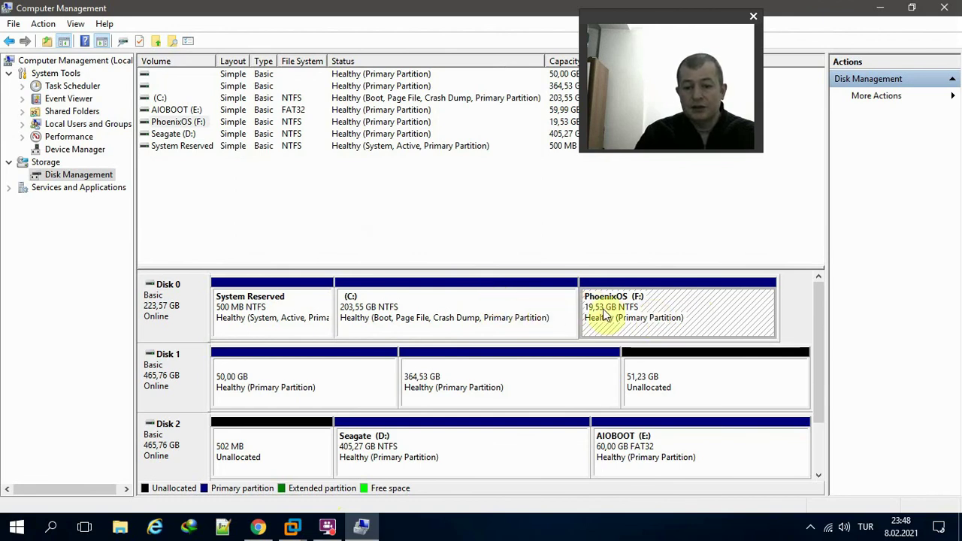
- Bring the PhoenixOS download page forward and highlight the ISO image (For Windows,Mac) package name
{"action": "left_click", "coordinate": [258, 527]}
{"action": "left_click_drag", "start_coordinate": [569, 196], "coordinate": [525, 66]}
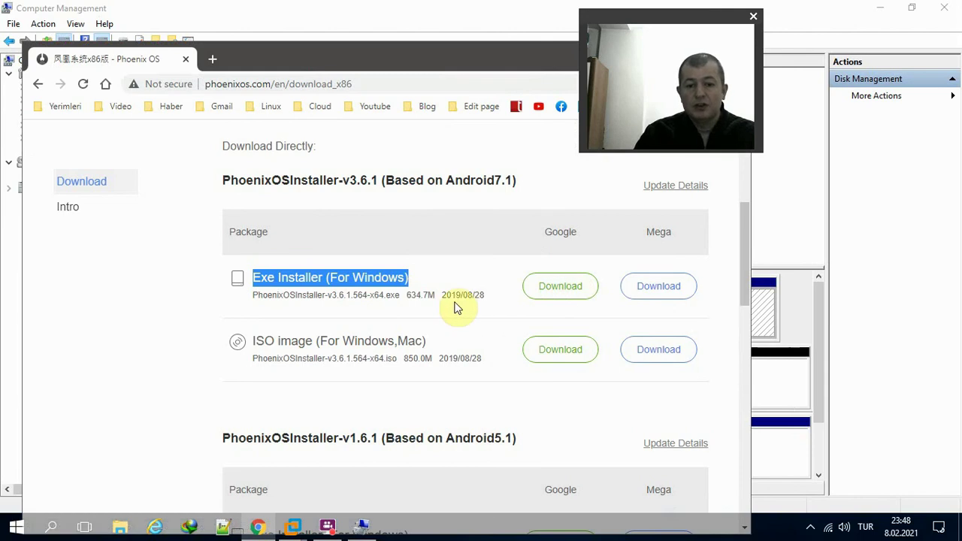
{"action": "left_click", "coordinate": [503, 322]}
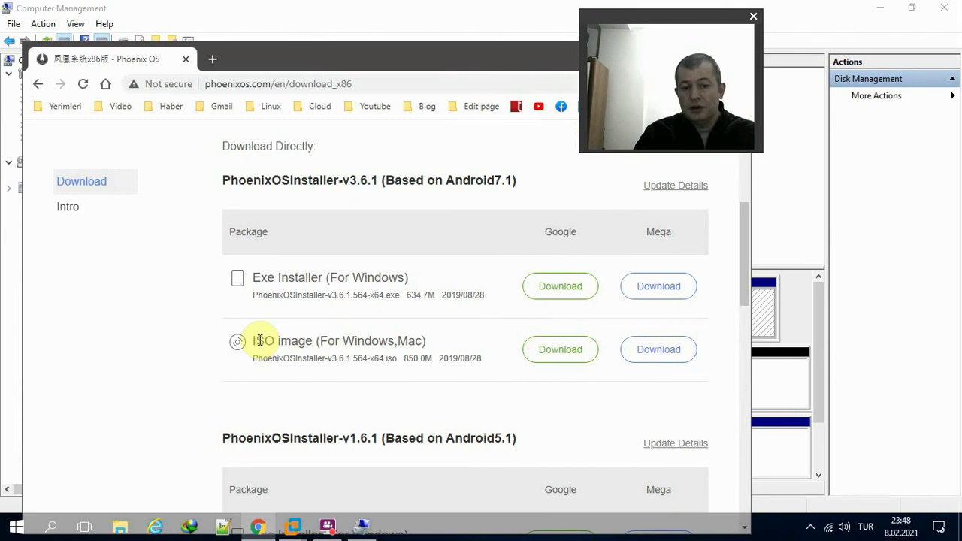
{"action": "left_click_drag", "start_coordinate": [252, 340], "coordinate": [436, 348]}
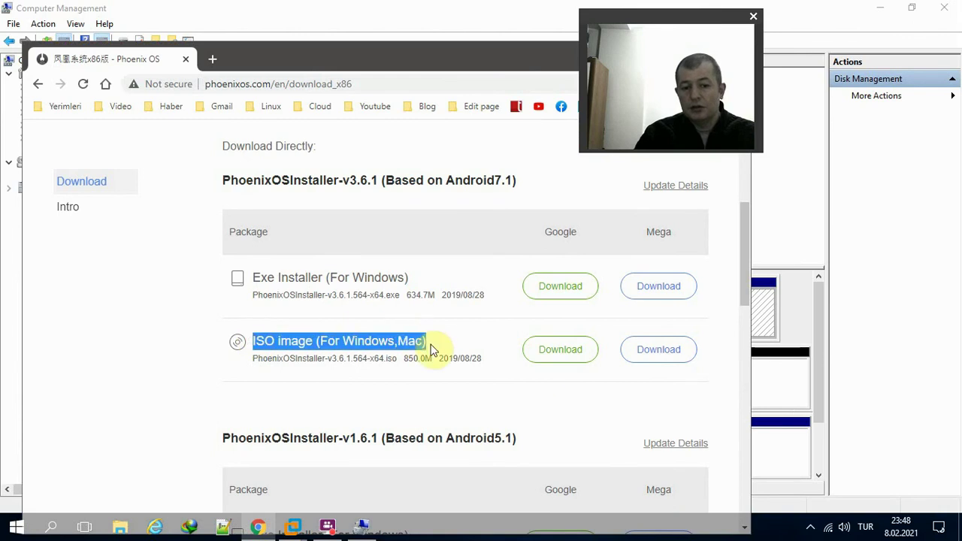
{"action": "left_click", "coordinate": [478, 347]}
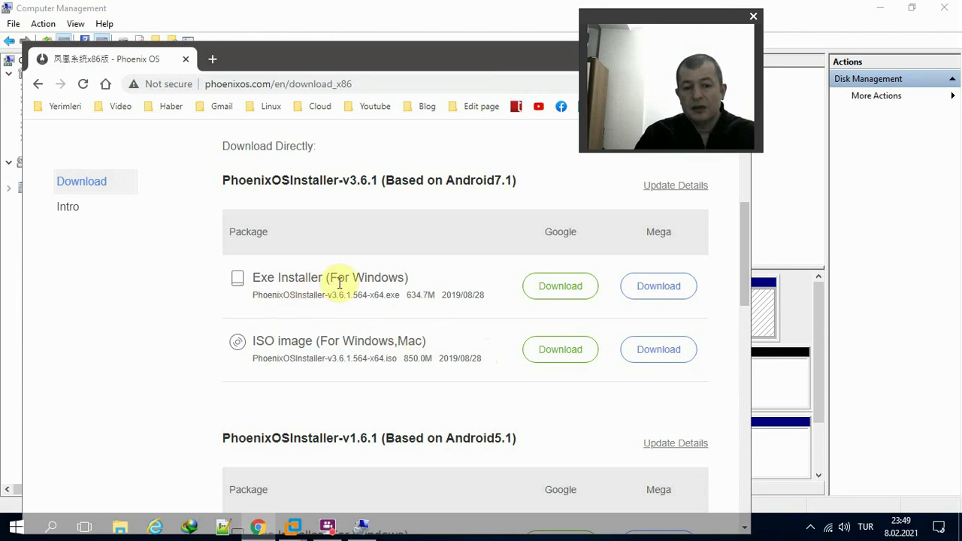
- Review the Exe Installer and ISO image rows, then drag Chrome down to reveal Disk Management
{"action": "left_click", "coordinate": [429, 281]}
{"action": "left_click_drag", "start_coordinate": [429, 282], "coordinate": [326, 274]}
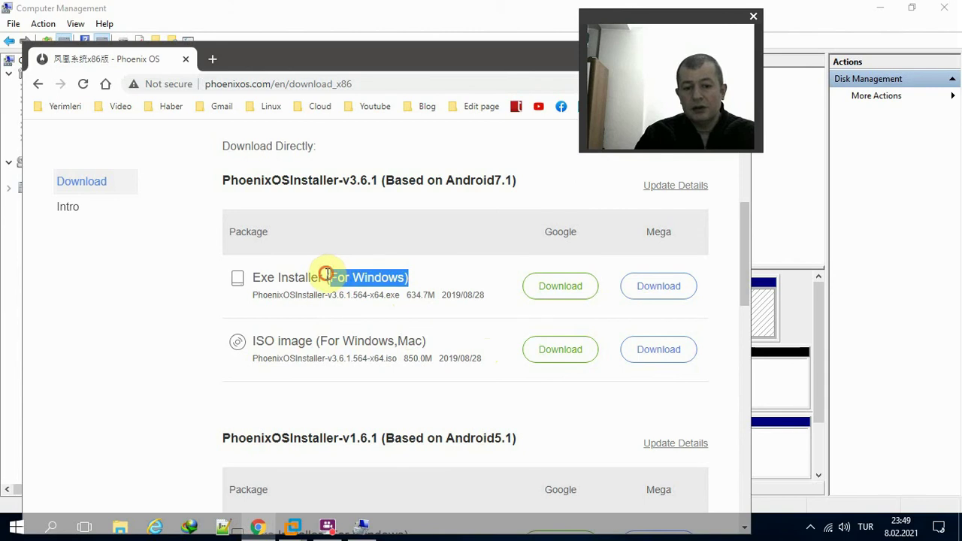
{"action": "left_click", "coordinate": [421, 281]}
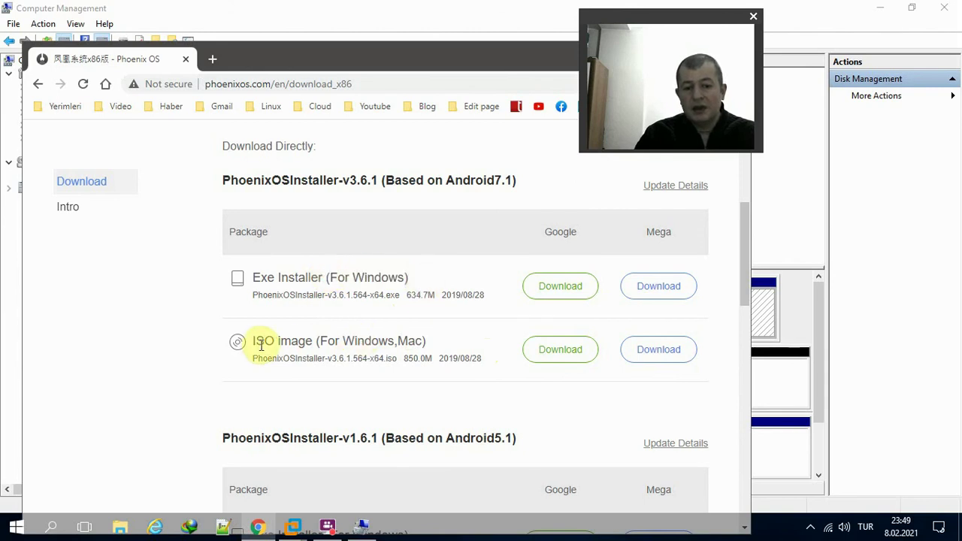
{"action": "left_click_drag", "start_coordinate": [253, 342], "coordinate": [462, 337]}
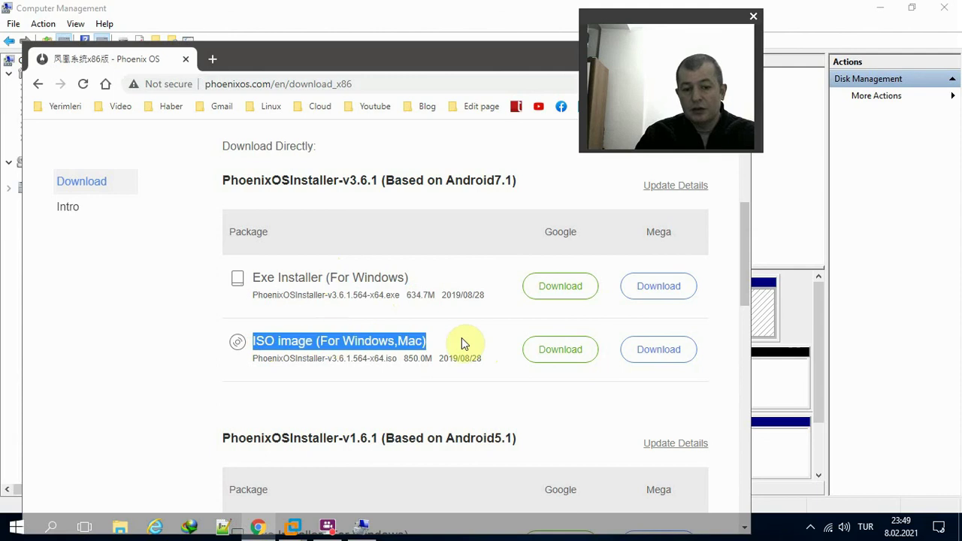
{"action": "left_click", "coordinate": [489, 340]}
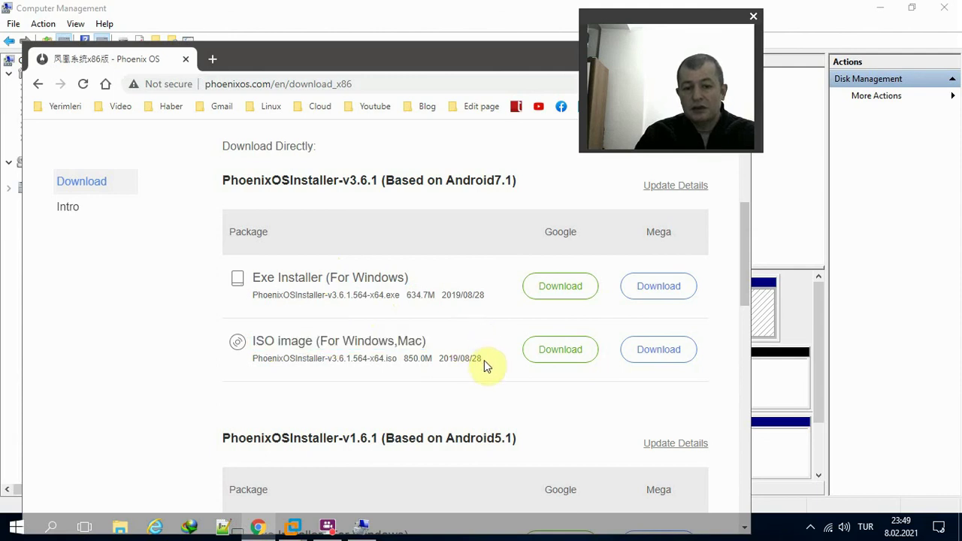
{"action": "left_click_drag", "start_coordinate": [474, 63], "coordinate": [515, 385]}
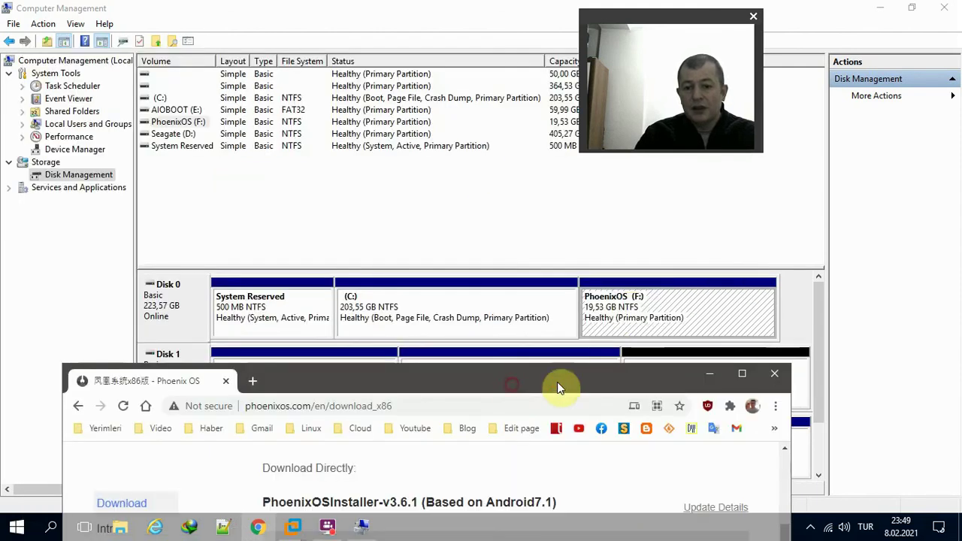
- Minimize Chrome and delete the PhoenixOS (F:) volume
{"action": "left_click", "coordinate": [708, 375]}
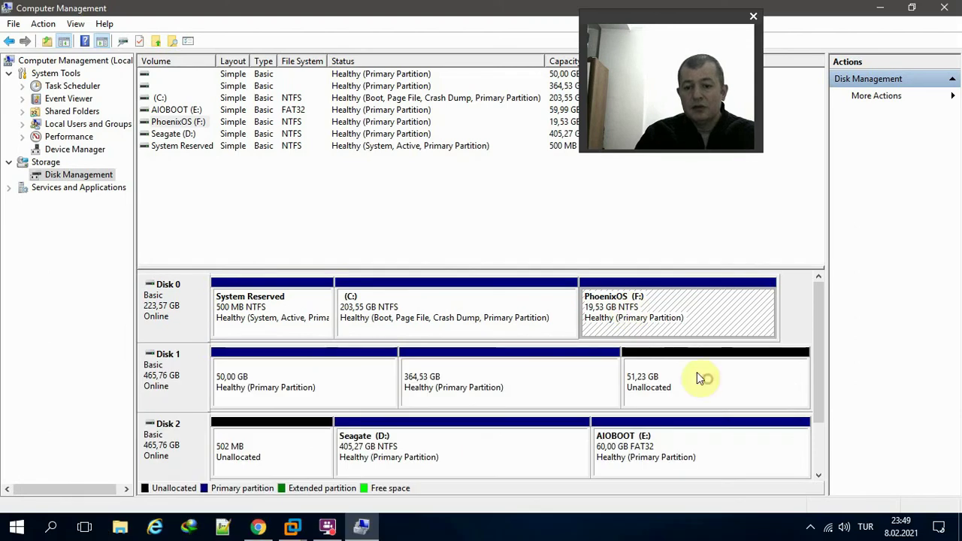
{"action": "right_click", "coordinate": [655, 324]}
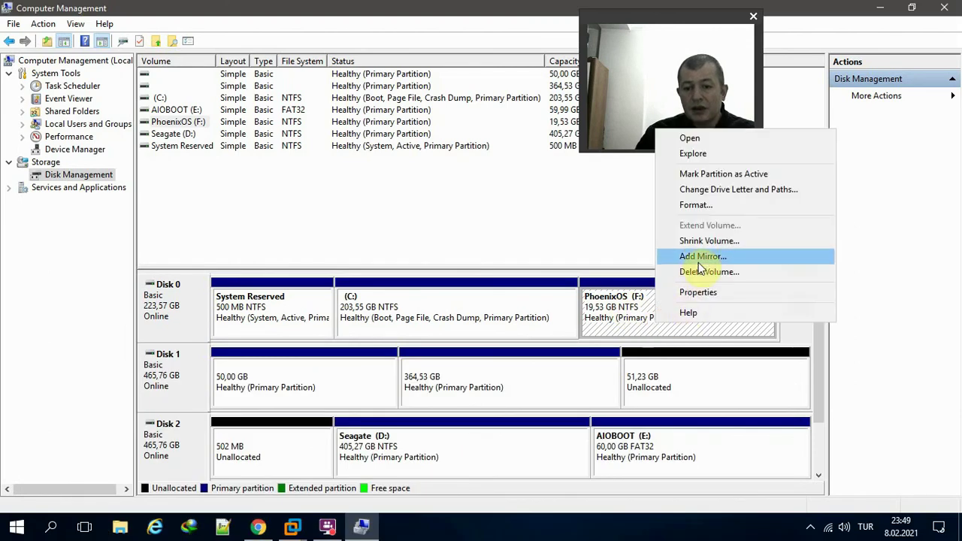
{"action": "left_click", "coordinate": [703, 272]}
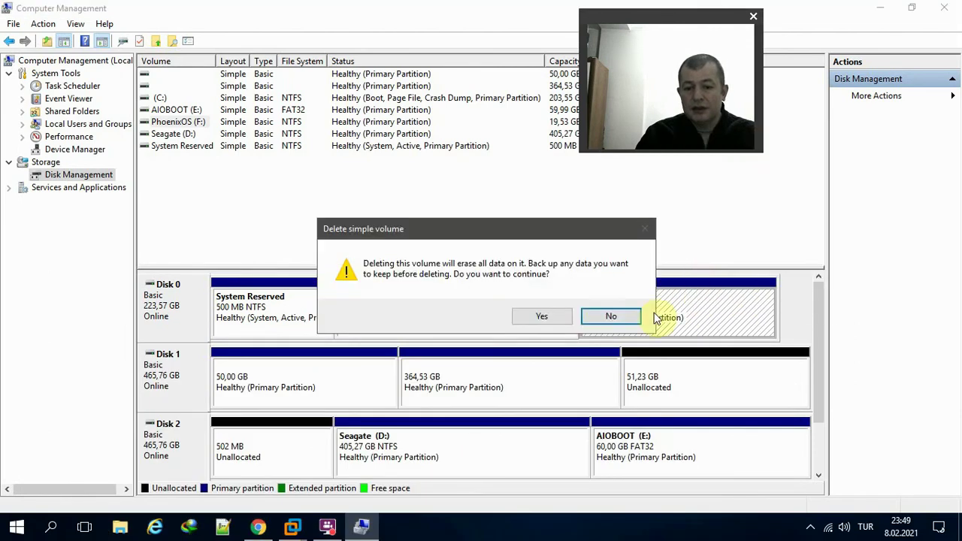
{"action": "left_click", "coordinate": [568, 316]}
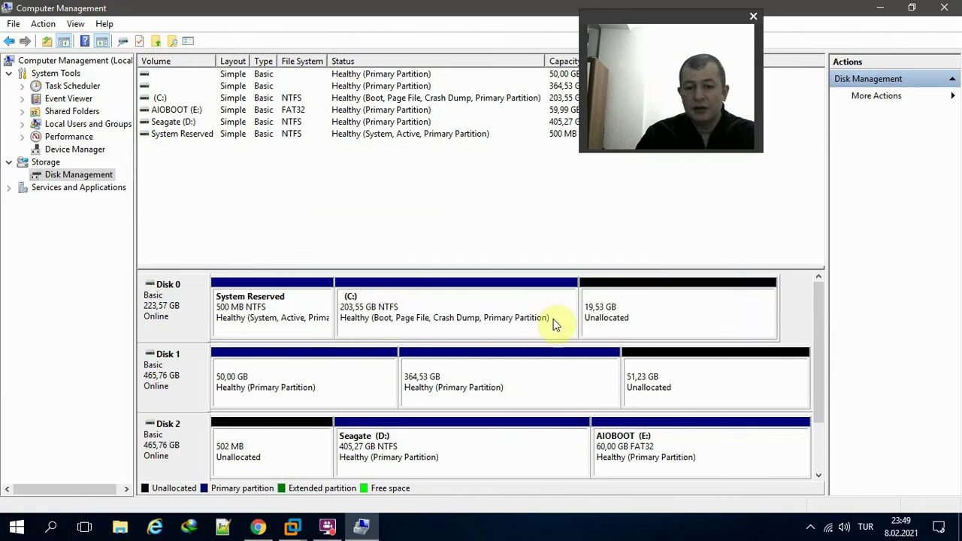
- Extend C: over the freed space back to 223,08 GB and close Computer Management
{"action": "right_click", "coordinate": [554, 320]}
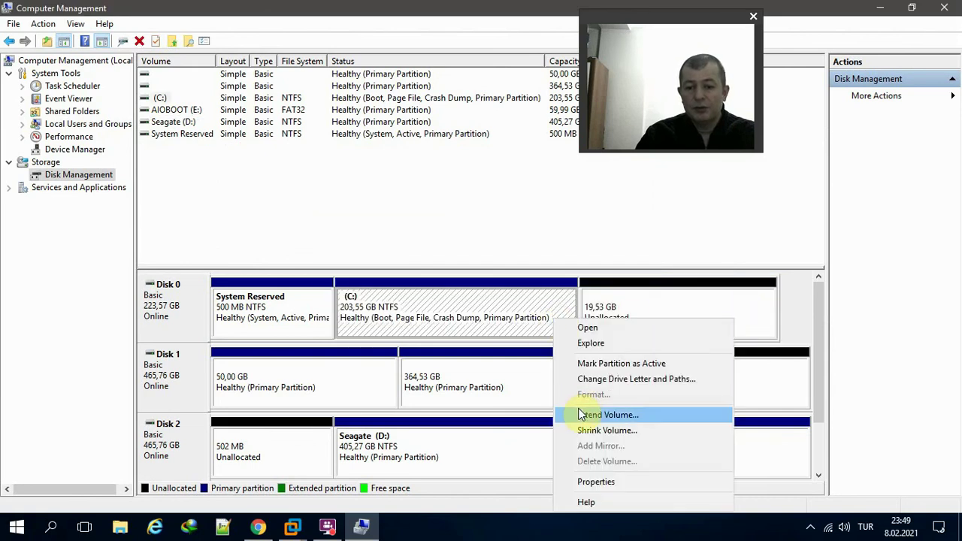
{"action": "left_click", "coordinate": [581, 415]}
{"action": "left_click", "coordinate": [418, 336]}
{"action": "left_click", "coordinate": [418, 336]}
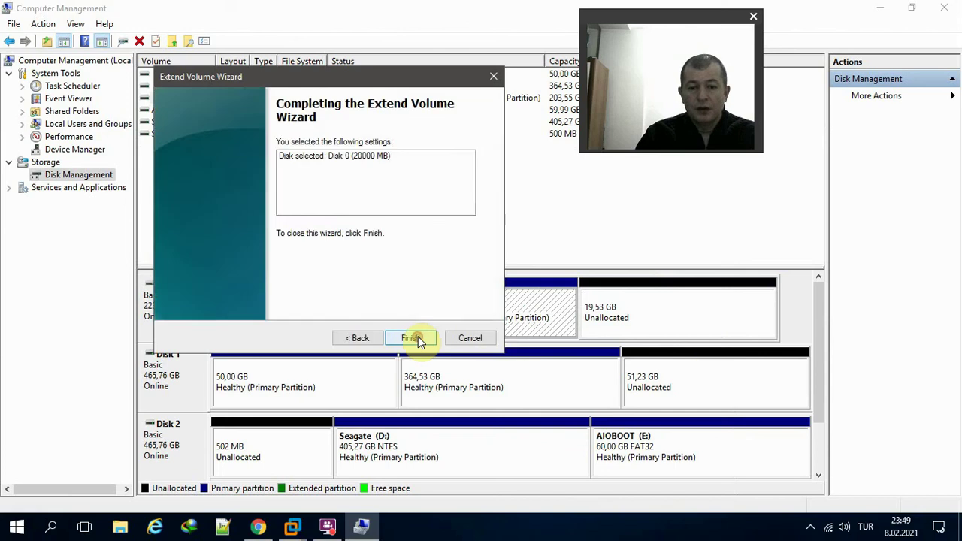
{"action": "left_click", "coordinate": [418, 336]}
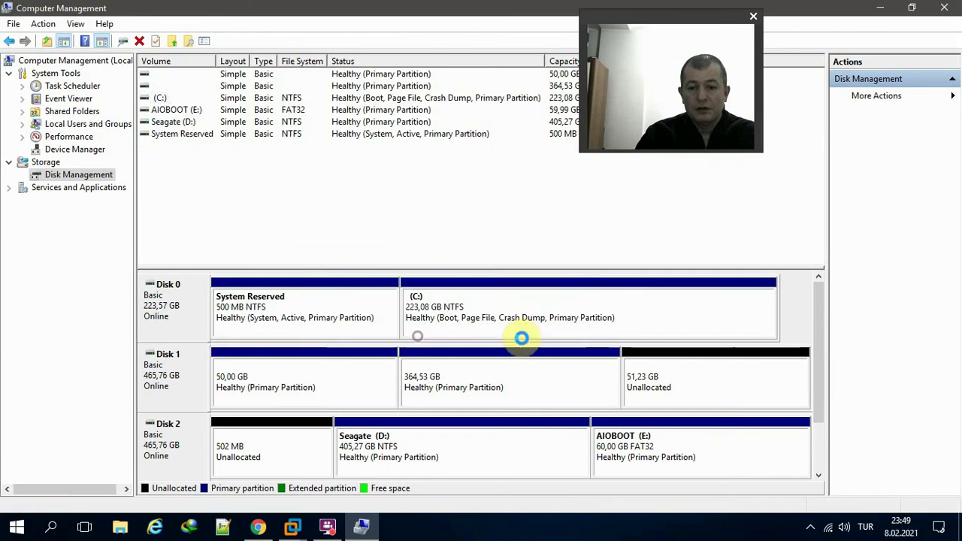
{"action": "left_click", "coordinate": [947, 10]}
- Refresh the desktop and select the PhoenixOSInstaller_v3.6.1.564_x64 file
{"action": "right_click", "coordinate": [378, 157]}
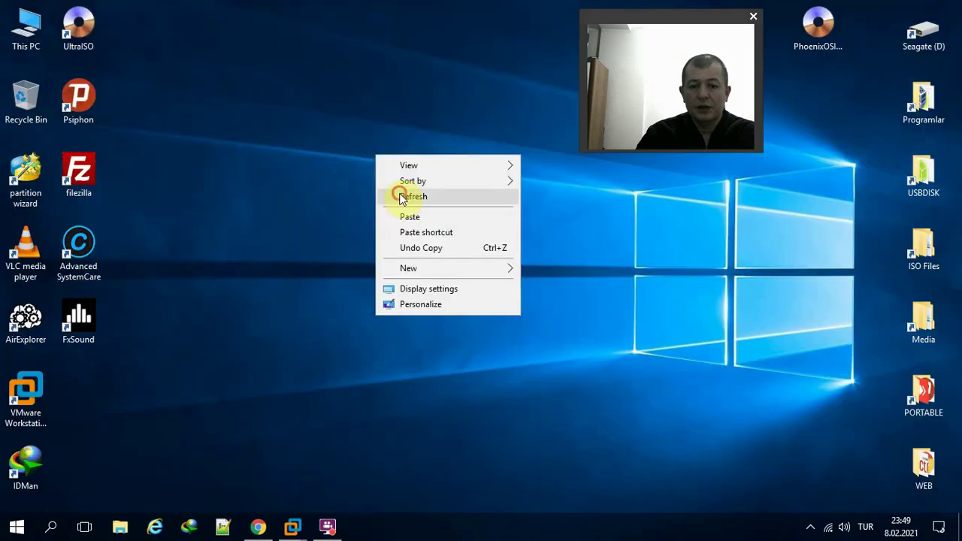
{"action": "left_click", "coordinate": [401, 197]}
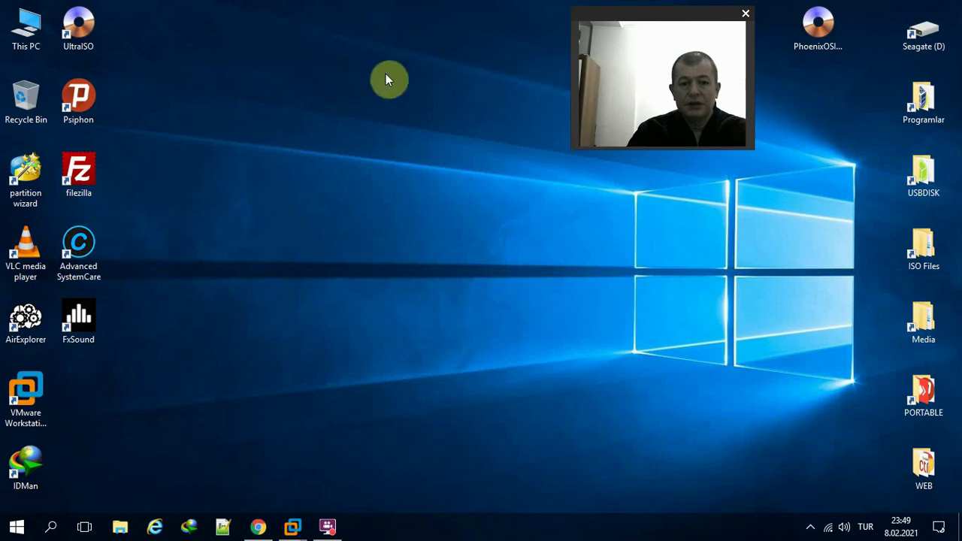
{"action": "left_click", "coordinate": [815, 64]}
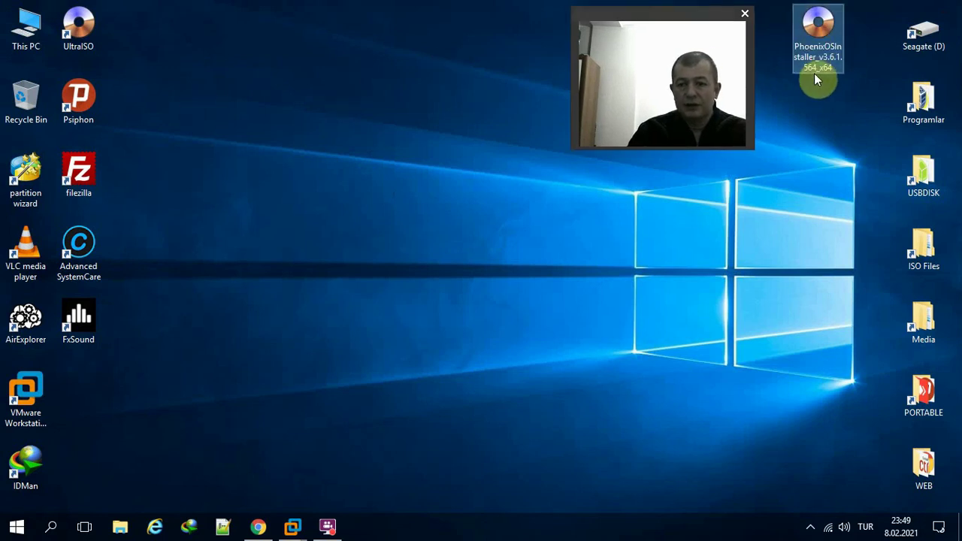